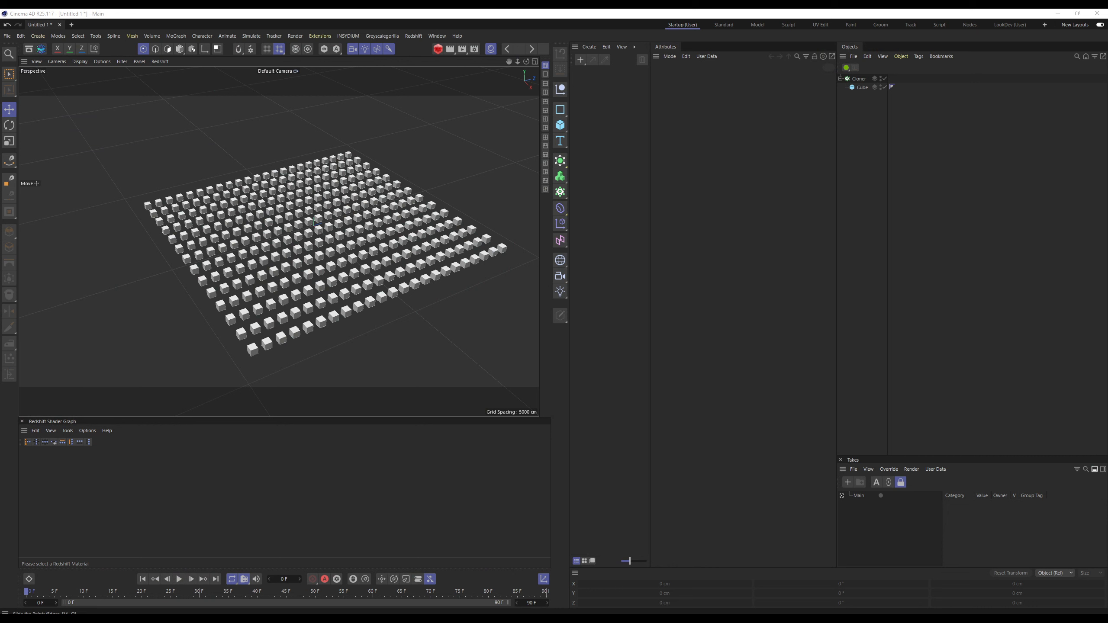
- Add a Random effector to the scene and assign it to the Cloner's effectors
{"action": "left_click_drag", "start_coordinate": [322, 248], "coordinate": [349, 256], "text": "alt"}
{"action": "middle_click_drag", "start_coordinate": [322, 248], "coordinate": [309, 245], "text": "alt"}
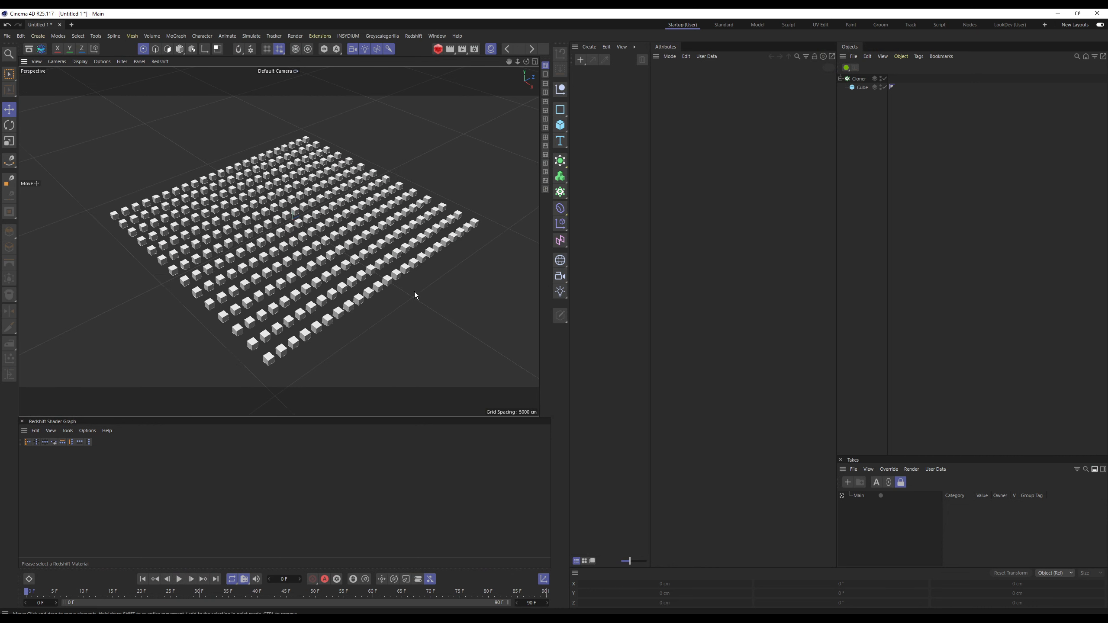
{"action": "left_click_drag", "start_coordinate": [369, 279], "coordinate": [369, 262], "text": "alt"}
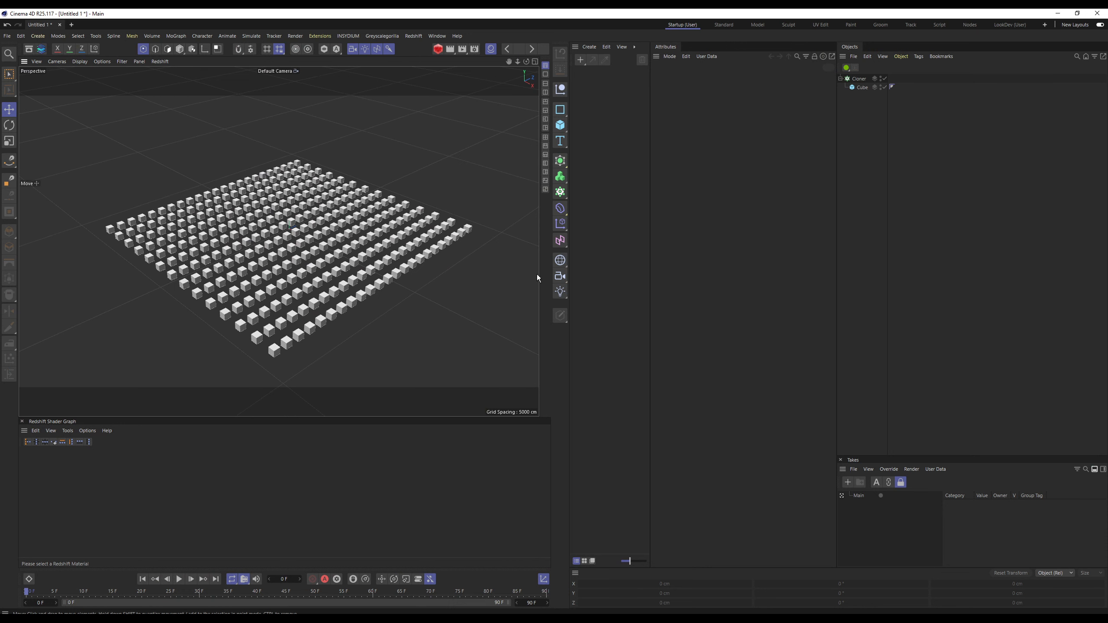
{"action": "left_click", "coordinate": [560, 223]}
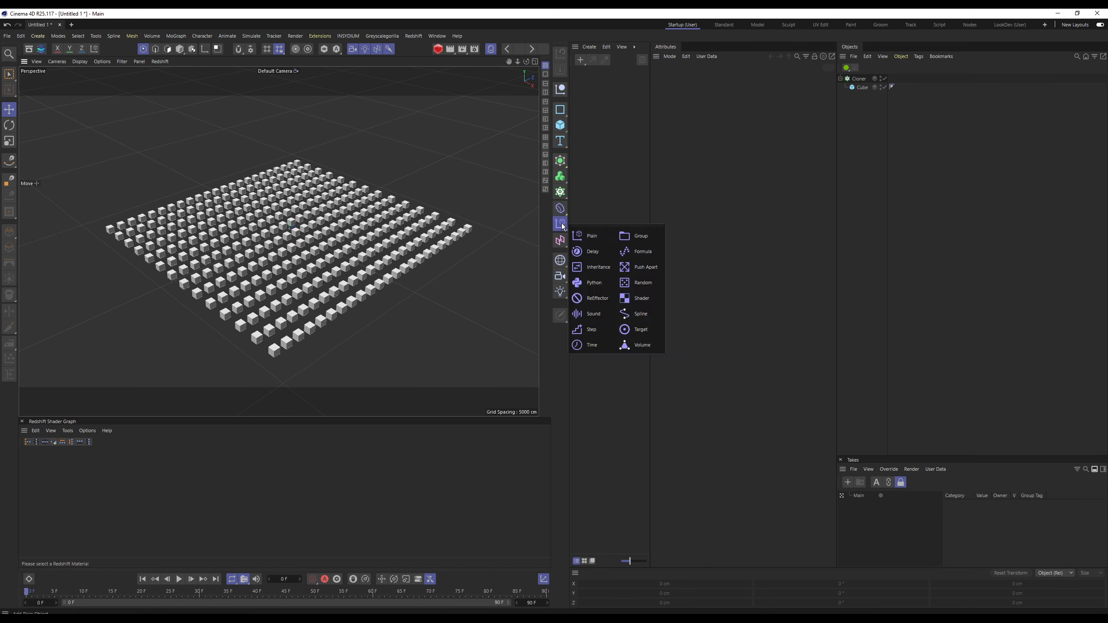
{"action": "left_click", "coordinate": [647, 287]}
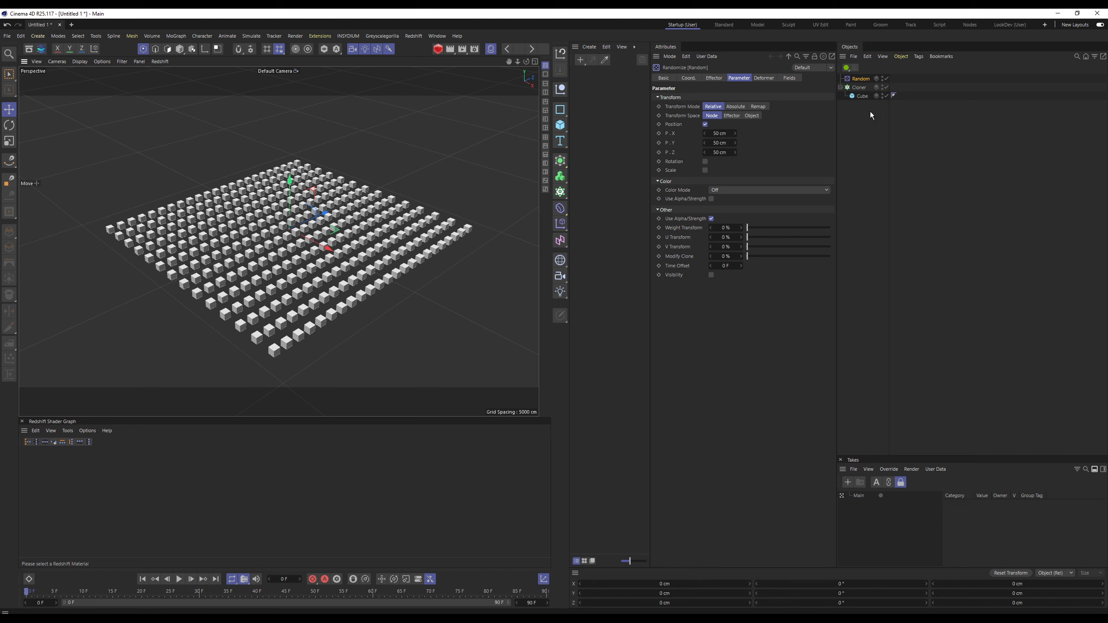
{"action": "left_click", "coordinate": [859, 87]}
{"action": "left_click_drag", "start_coordinate": [857, 79], "coordinate": [753, 226]}
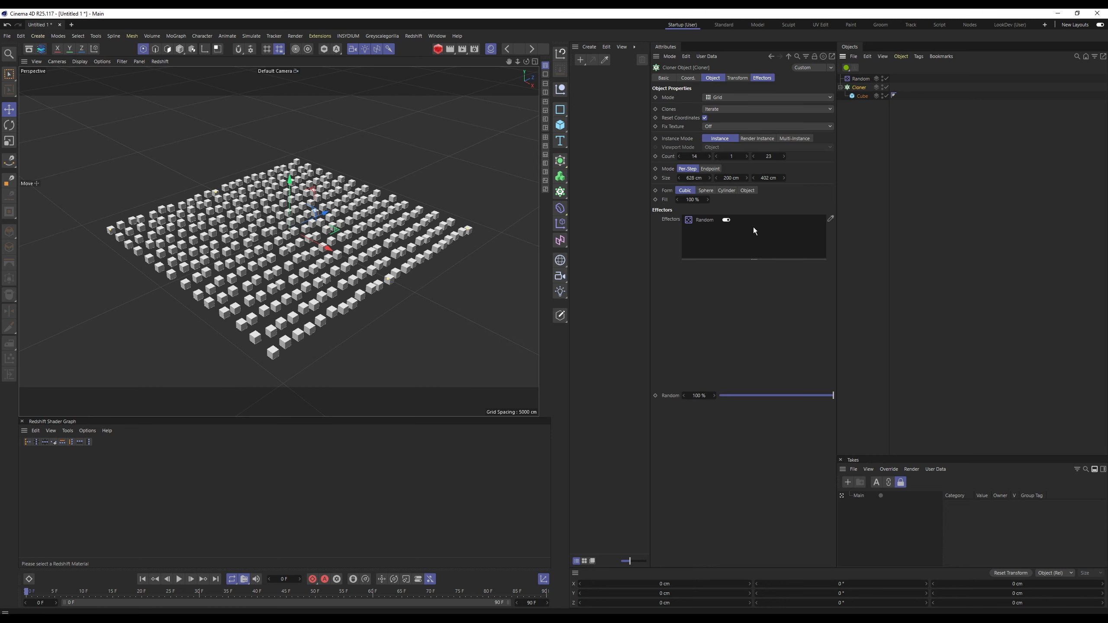
- Set the Random effector's Y position variation to about 911 cm
{"action": "left_click_drag", "start_coordinate": [349, 266], "coordinate": [312, 238], "text": "alt"}
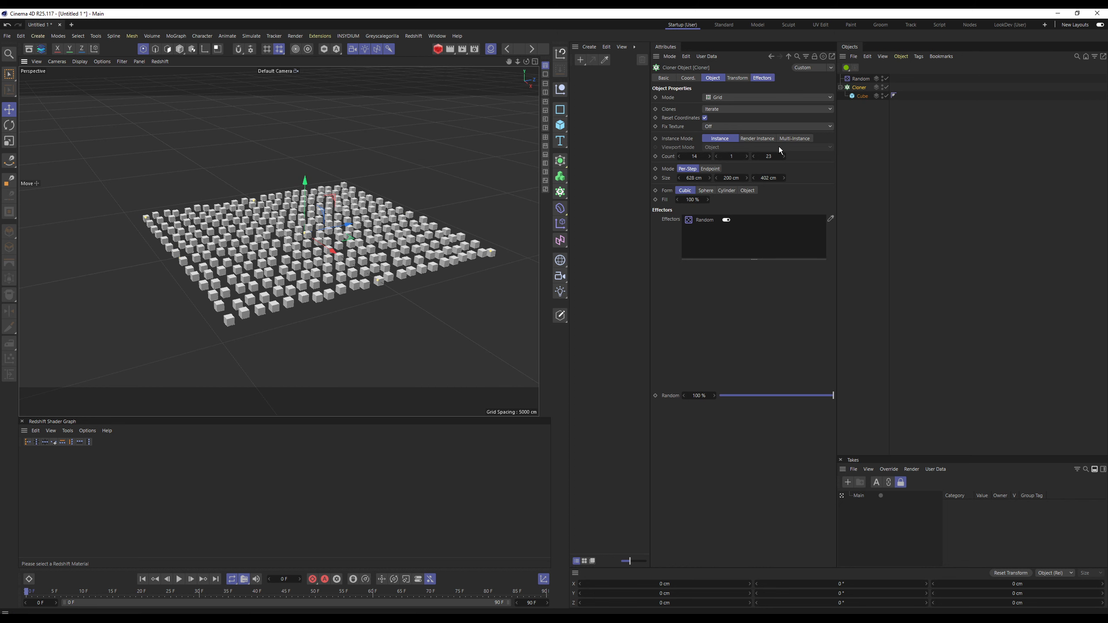
{"action": "left_click", "coordinate": [738, 79]}
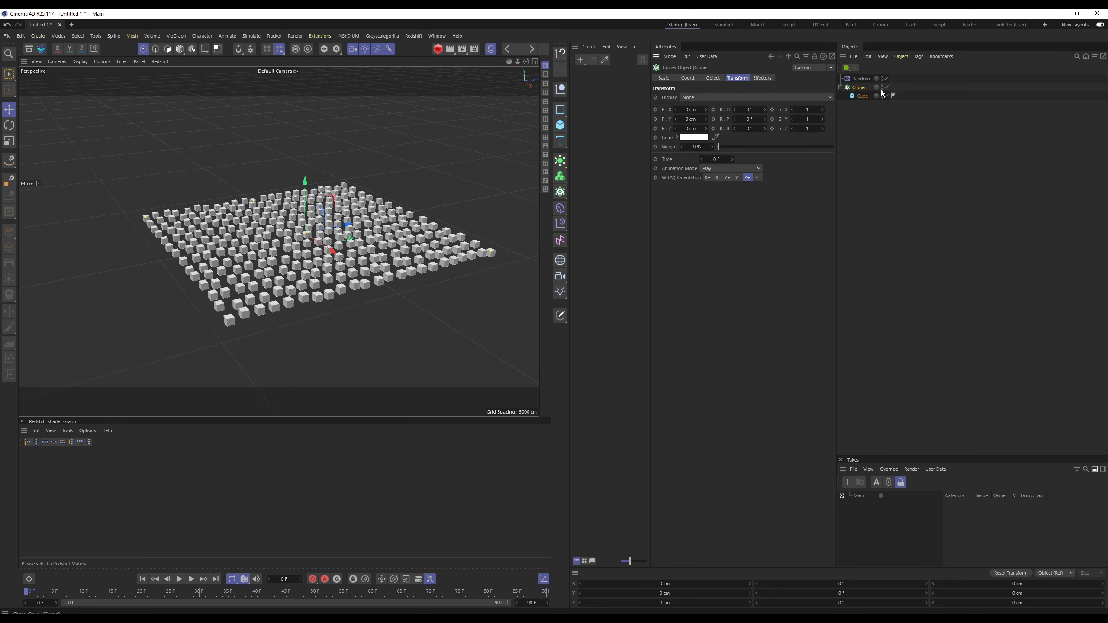
{"action": "left_click", "coordinate": [859, 80]}
{"action": "left_click", "coordinate": [714, 79]}
{"action": "left_click", "coordinate": [738, 77]}
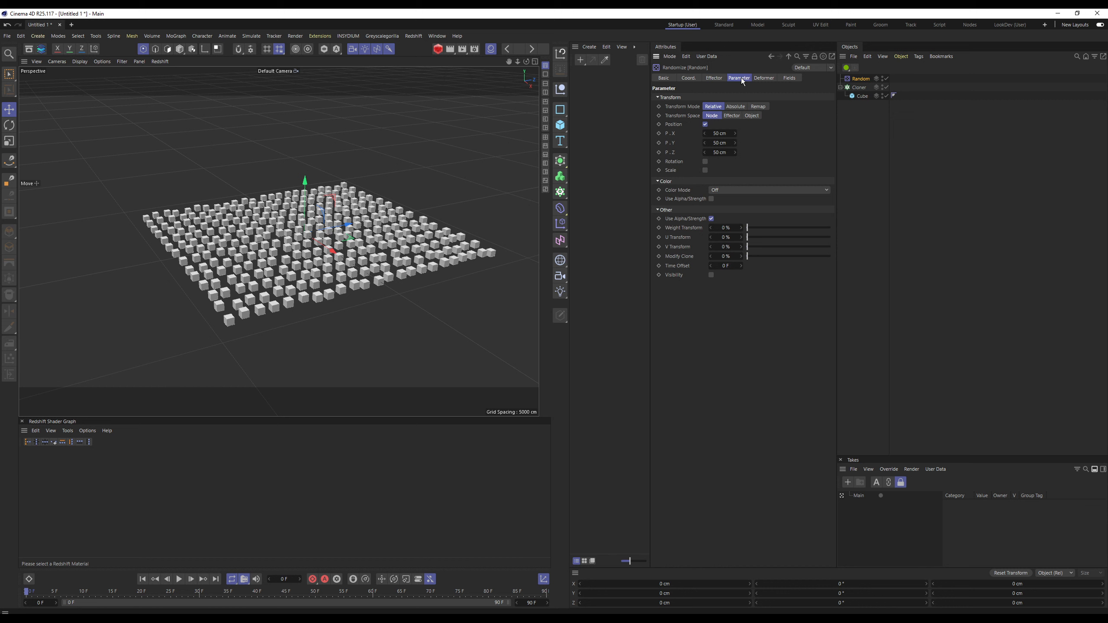
{"action": "left_click_drag", "start_coordinate": [719, 144], "coordinate": [1095, 142]}
{"action": "left_click_drag", "start_coordinate": [407, 239], "coordinate": [347, 187], "text": "alt"}
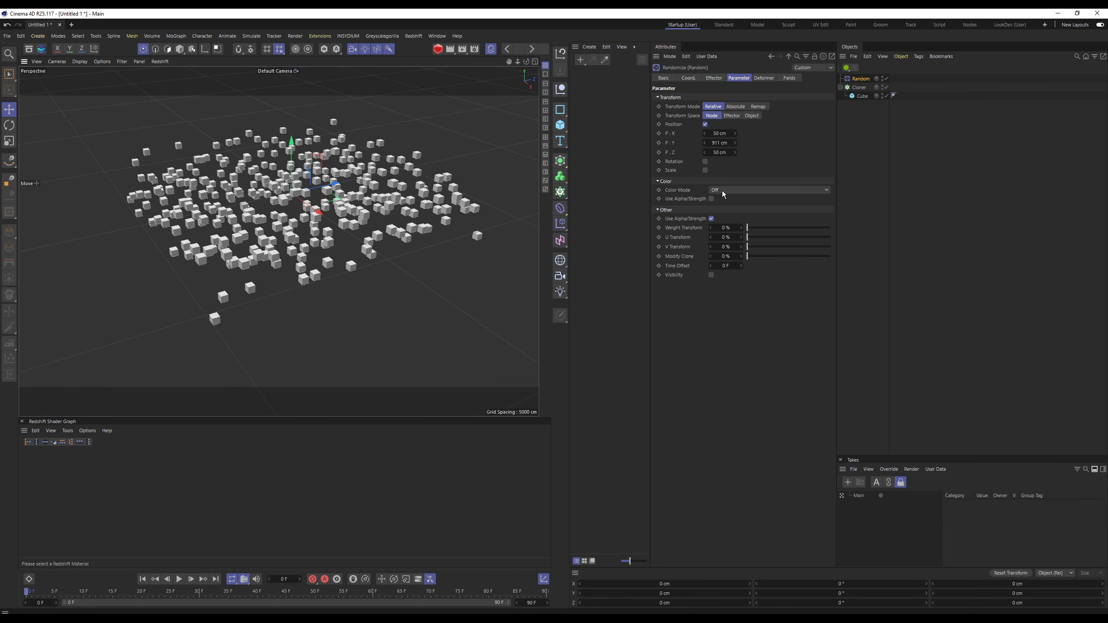
- Turn off the Random effector's position variation and set its Color Mode to Effector Color
{"action": "left_click", "coordinate": [705, 125]}
{"action": "left_click", "coordinate": [734, 161]}
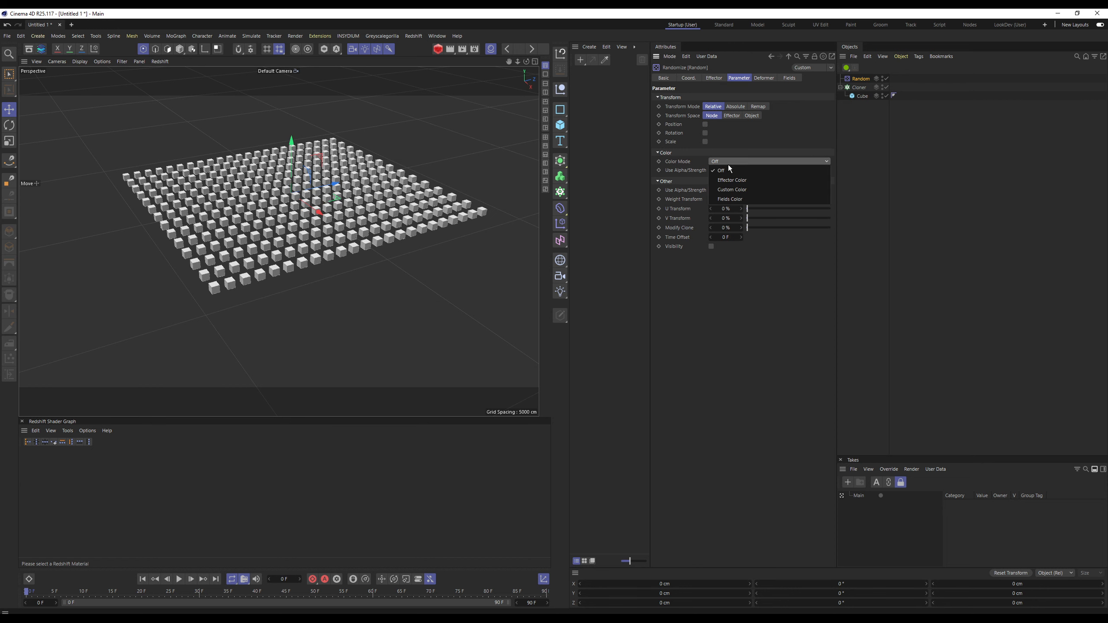
{"action": "left_click", "coordinate": [728, 181]}
{"action": "left_click_drag", "start_coordinate": [300, 245], "coordinate": [304, 216], "text": "alt"}
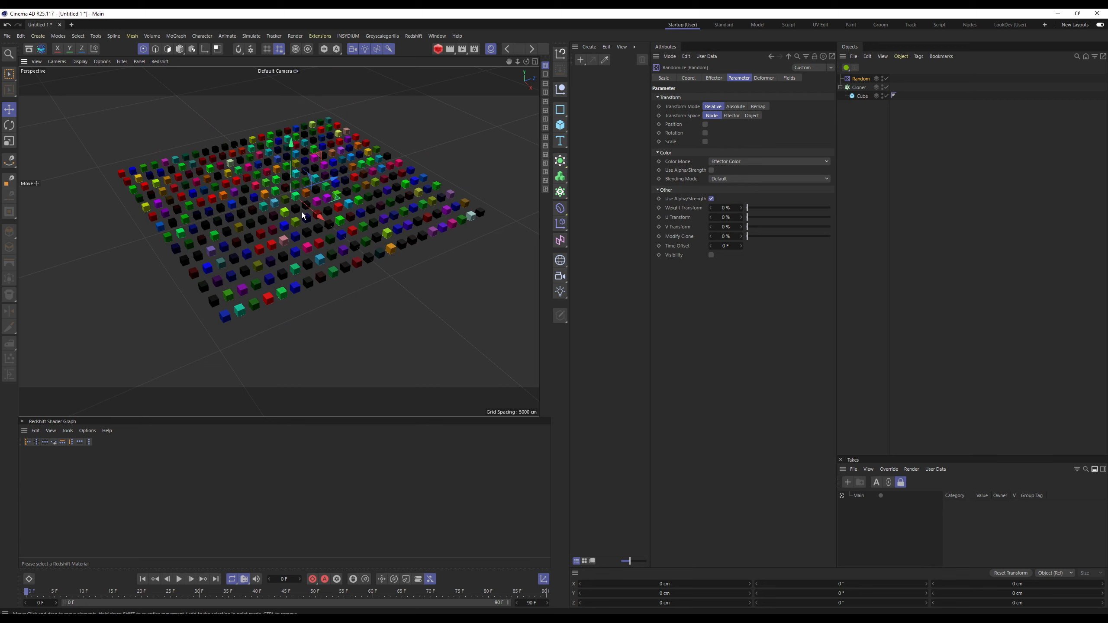
- Turn the Random effector's position variation back on
{"action": "left_click", "coordinate": [714, 78]}
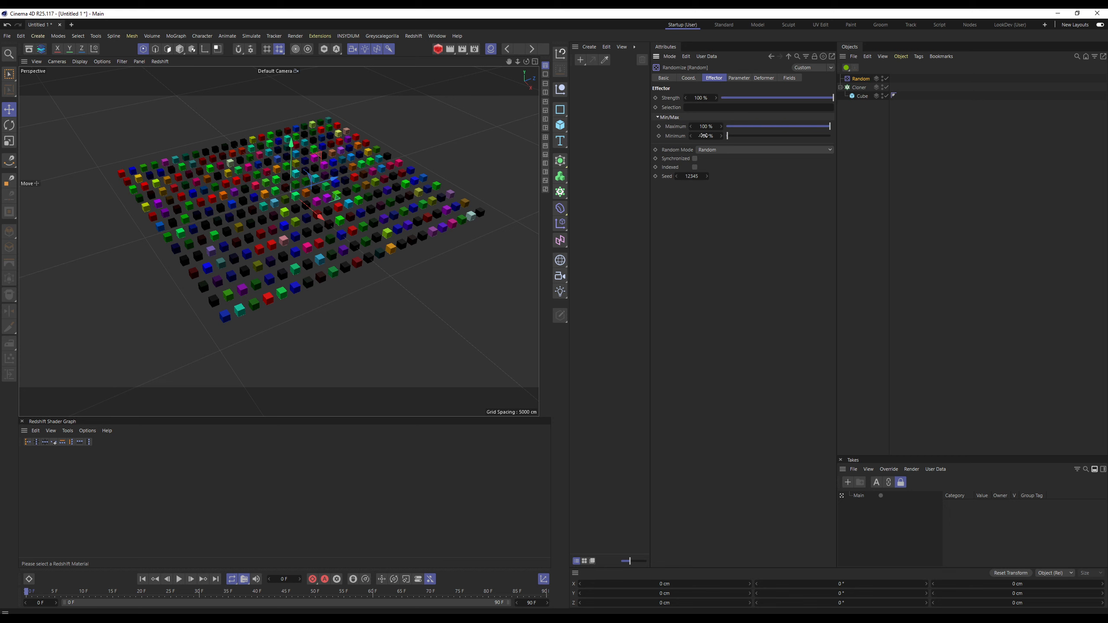
{"action": "left_click", "coordinate": [738, 78]}
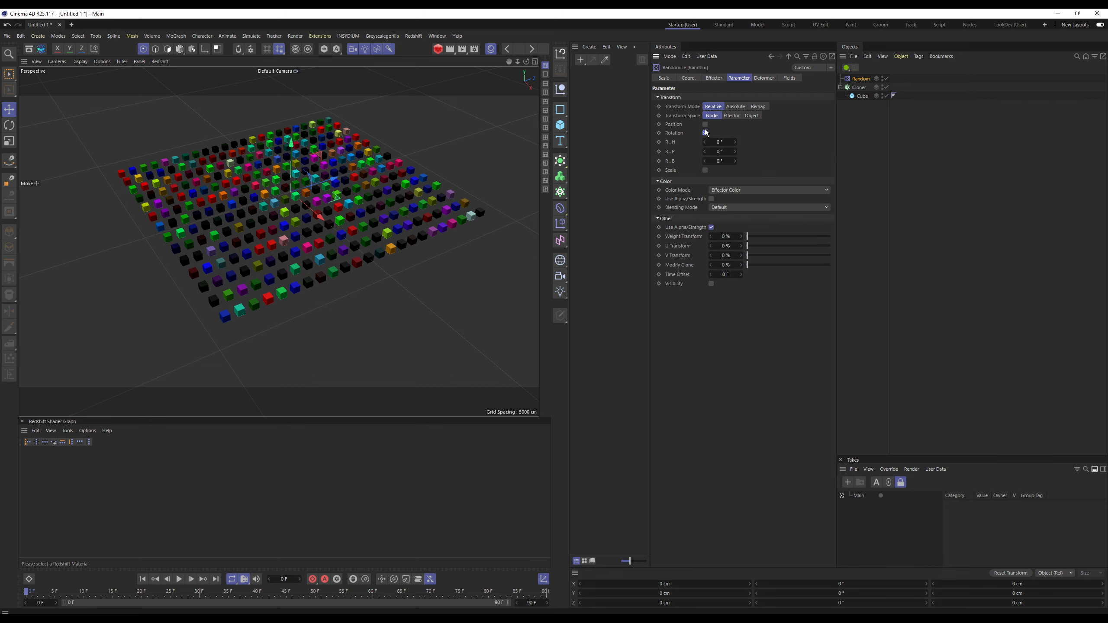
{"action": "left_click", "coordinate": [706, 124]}
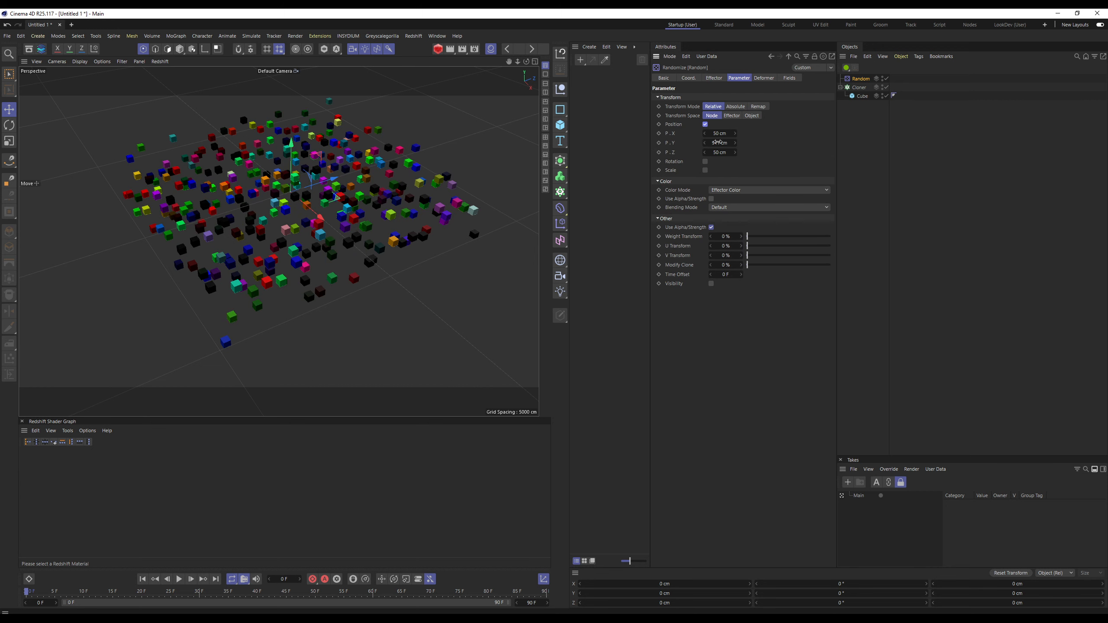
{"action": "left_click_drag", "start_coordinate": [274, 211], "coordinate": [242, 173], "text": "alt"}
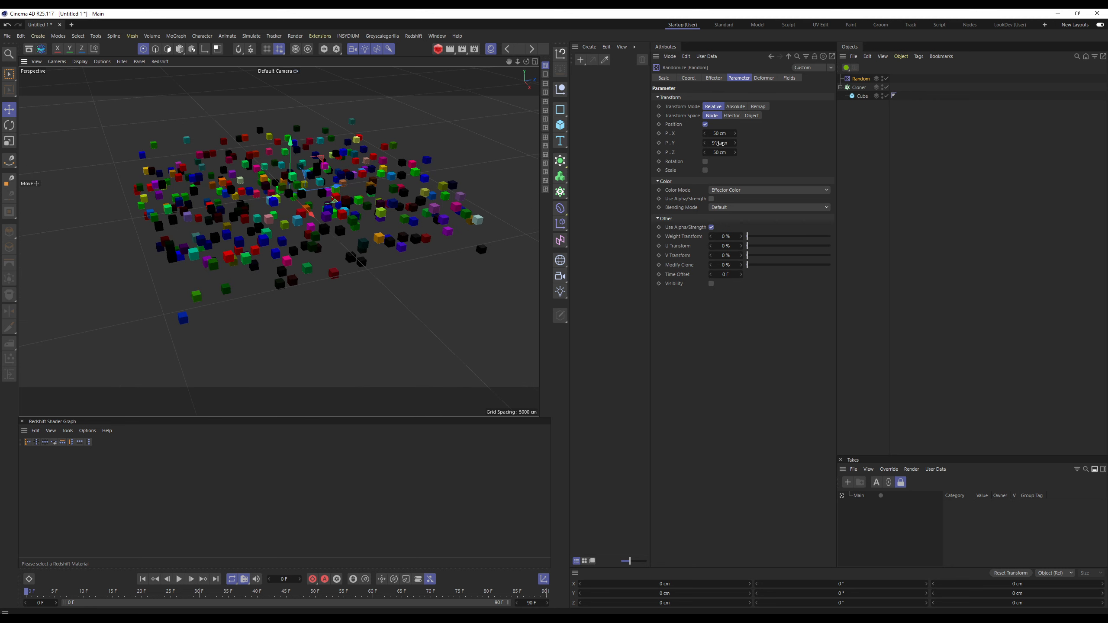
{"action": "left_click_drag", "start_coordinate": [717, 144], "coordinate": [720, 145]}
- Set the Random effector's Minimum to 0 %
{"action": "left_click", "coordinate": [713, 80]}
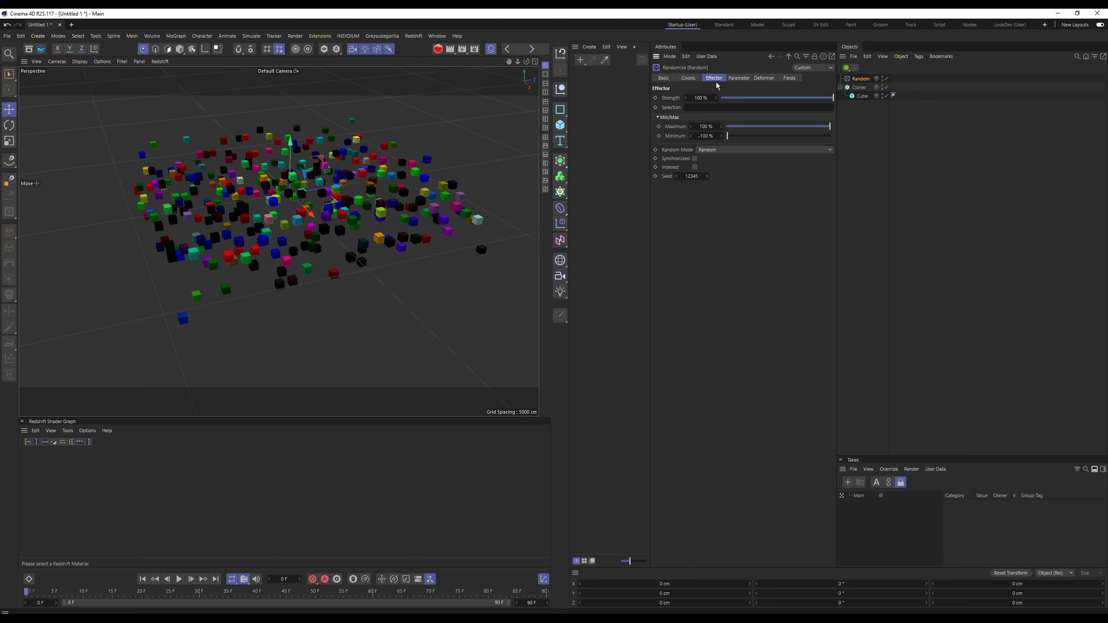
{"action": "double_click", "coordinate": [709, 136]}
{"action": "type", "text": "0"}
{"action": "key", "text": "Return"}
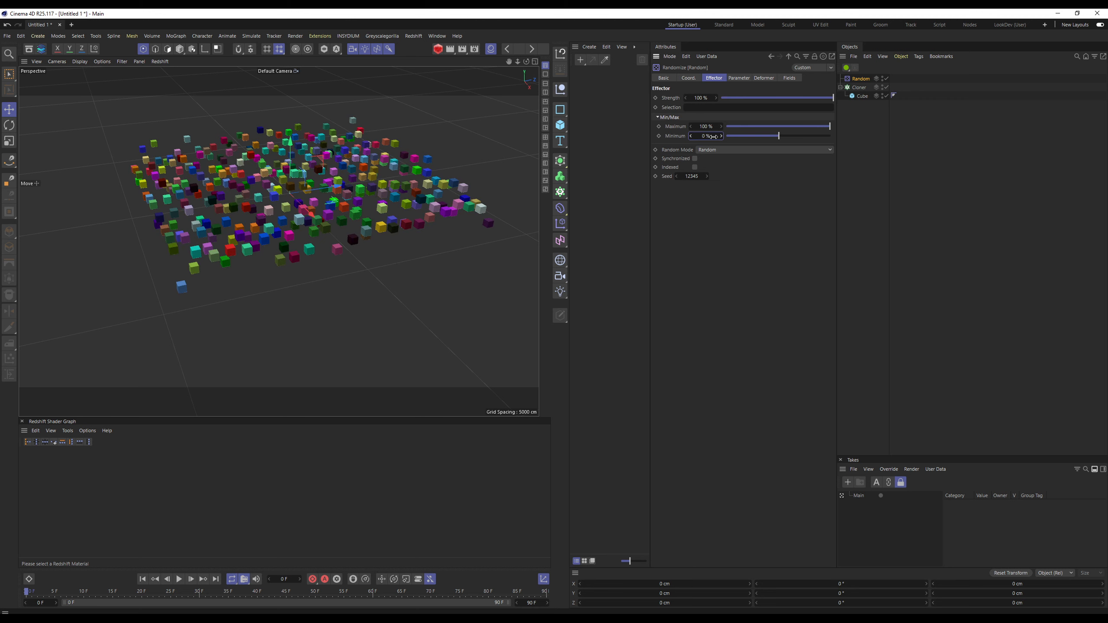
{"action": "middle_click_drag", "start_coordinate": [260, 221], "coordinate": [237, 255], "text": "alt"}
{"action": "left_click_drag", "start_coordinate": [237, 255], "coordinate": [251, 231], "text": "alt"}
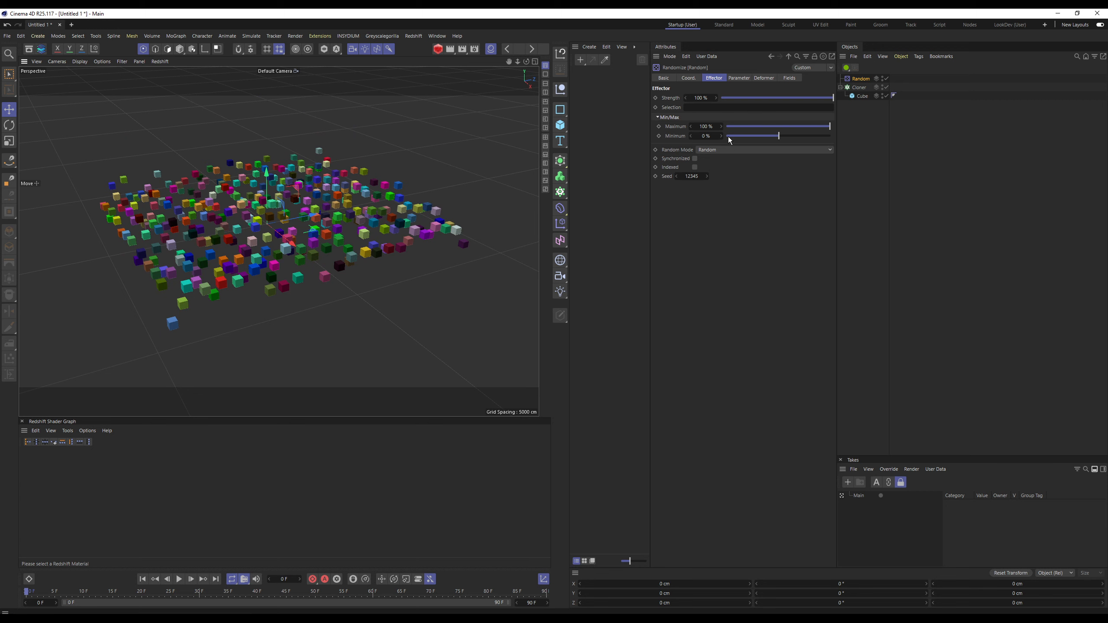
{"action": "left_click_drag", "start_coordinate": [327, 186], "coordinate": [337, 191], "text": "alt"}
{"action": "left_click_drag", "start_coordinate": [389, 220], "coordinate": [365, 191], "text": "alt"}
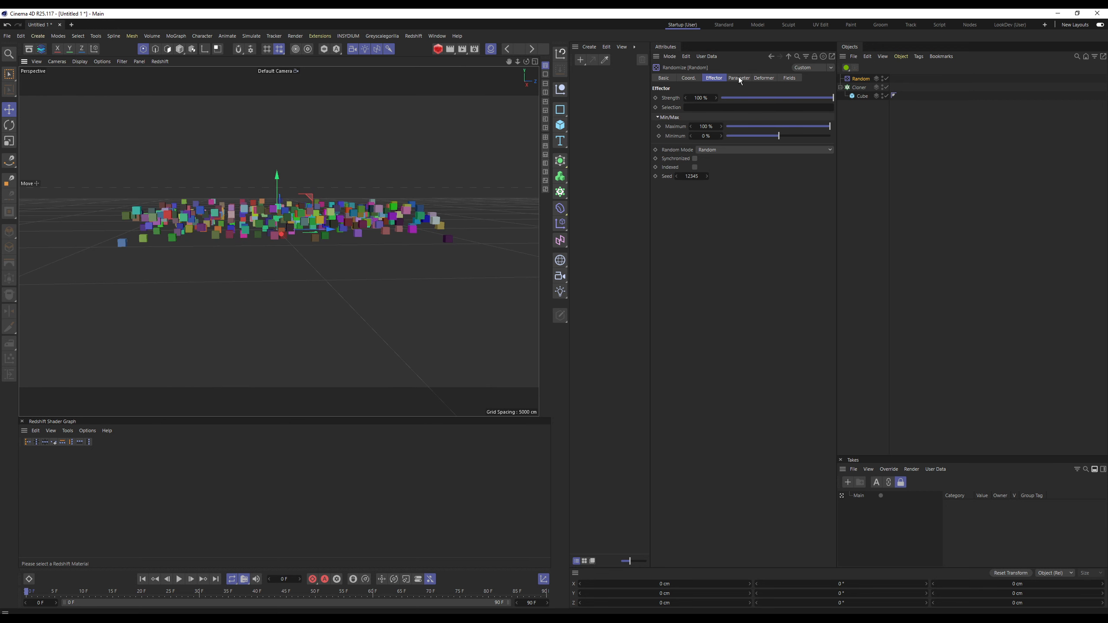
- Turn off the Random effector's position variation and preview the coloured clones in the Redshift RenderView
{"action": "left_click", "coordinate": [740, 79]}
{"action": "left_click", "coordinate": [705, 125]}
{"action": "left_click_drag", "start_coordinate": [337, 248], "coordinate": [374, 245], "text": "alt"}
{"action": "scroll", "coordinate": [374, 245], "scroll_direction": "up", "scroll_amount": 4}
{"action": "middle_click_drag", "start_coordinate": [374, 245], "coordinate": [327, 240], "text": "alt"}
{"action": "left_click_drag", "start_coordinate": [327, 239], "coordinate": [297, 223], "text": "alt"}
{"action": "middle_click_drag", "start_coordinate": [297, 223], "coordinate": [328, 218], "text": "alt"}
{"action": "left_click_drag", "start_coordinate": [328, 218], "coordinate": [332, 231], "text": "alt"}
{"action": "middle_click_drag", "start_coordinate": [331, 230], "coordinate": [337, 219], "text": "alt"}
{"action": "left_click", "coordinate": [436, 50]}
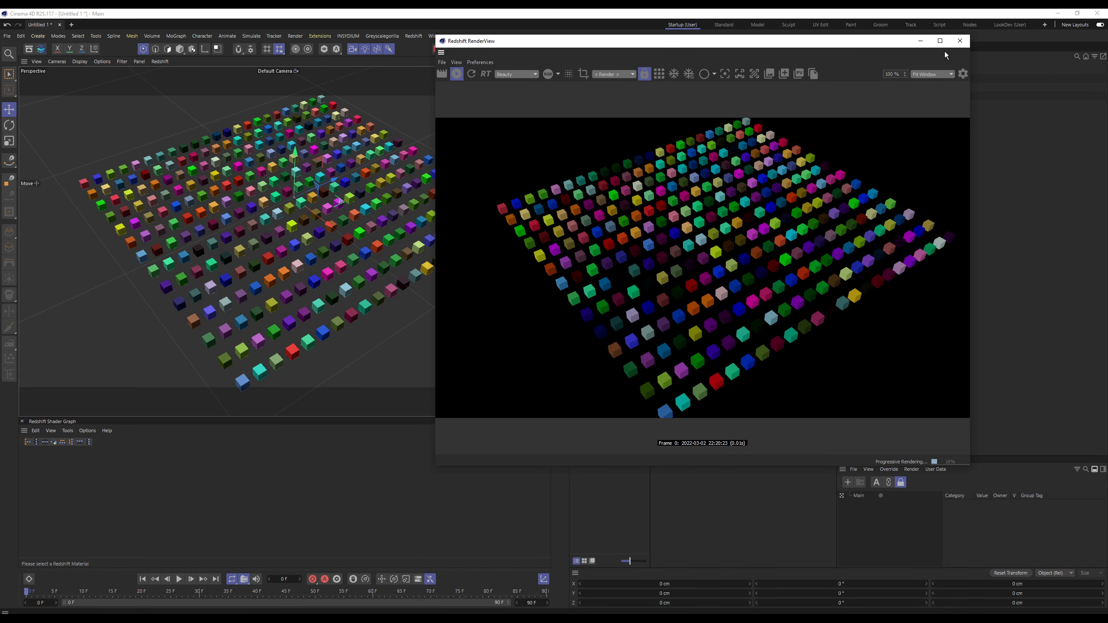
{"action": "left_click", "coordinate": [959, 40]}
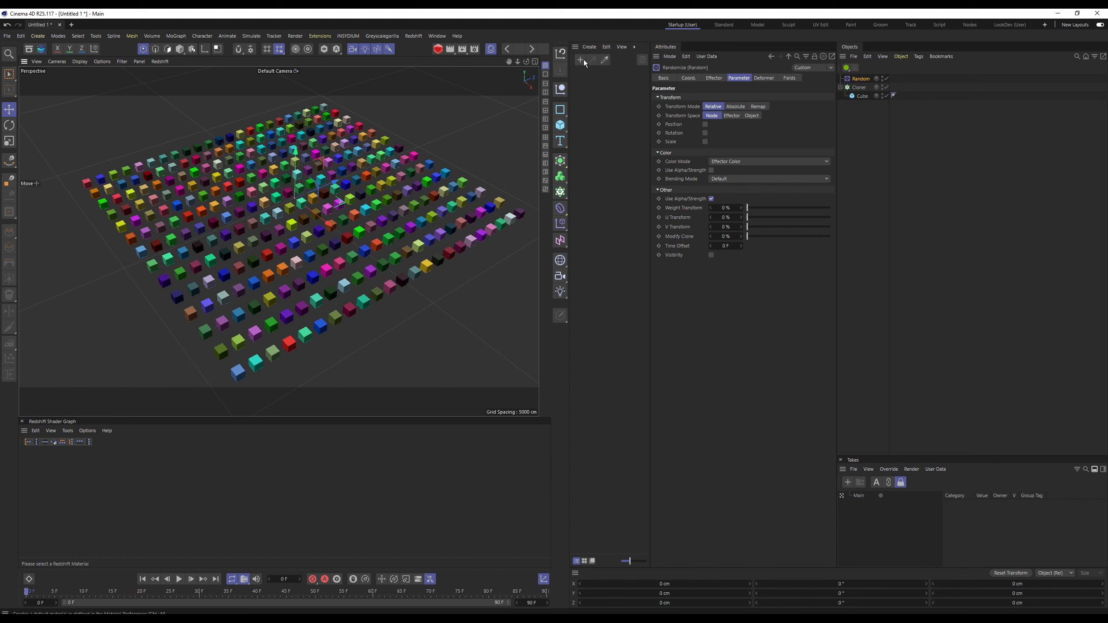
- Create a Redshift Material, enlarge the shader graph area and apply the material to the Cloner
{"action": "left_click", "coordinate": [589, 46]}
{"action": "mouse_move", "coordinate": [607, 90]}
{"action": "mouse_move", "coordinate": [691, 92]}
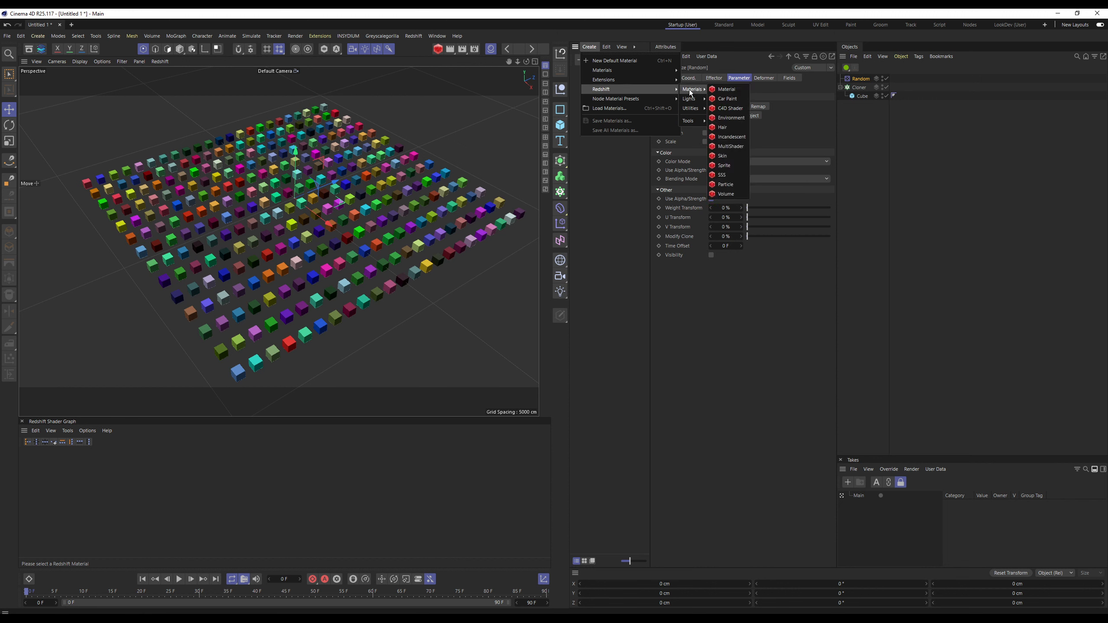
{"action": "left_click", "coordinate": [727, 90]}
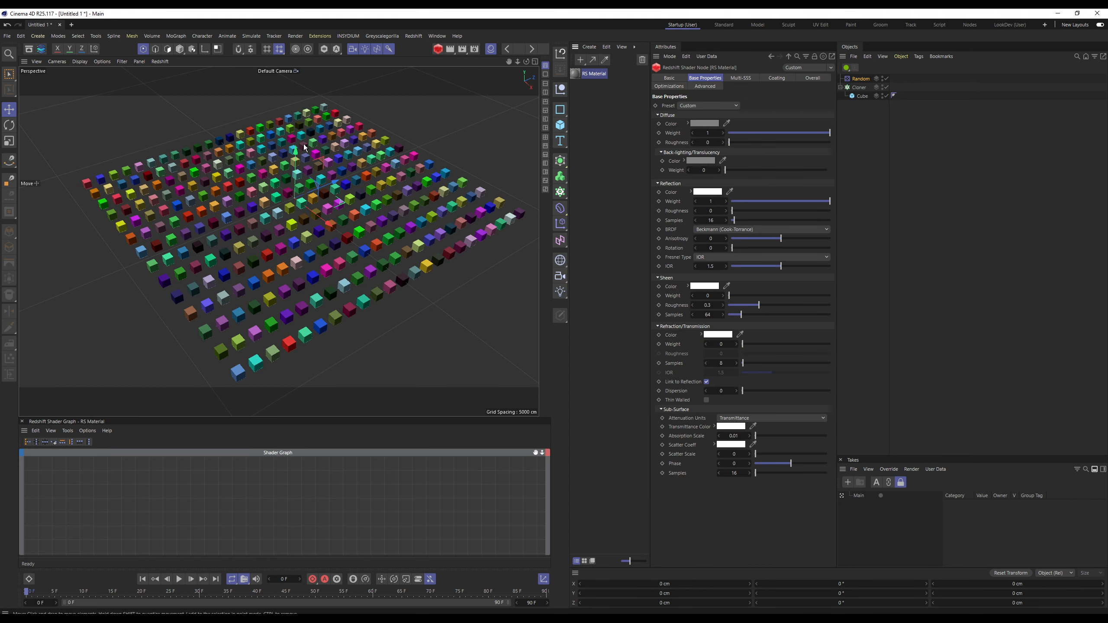
{"action": "left_click_drag", "start_coordinate": [265, 416], "coordinate": [265, 360]}
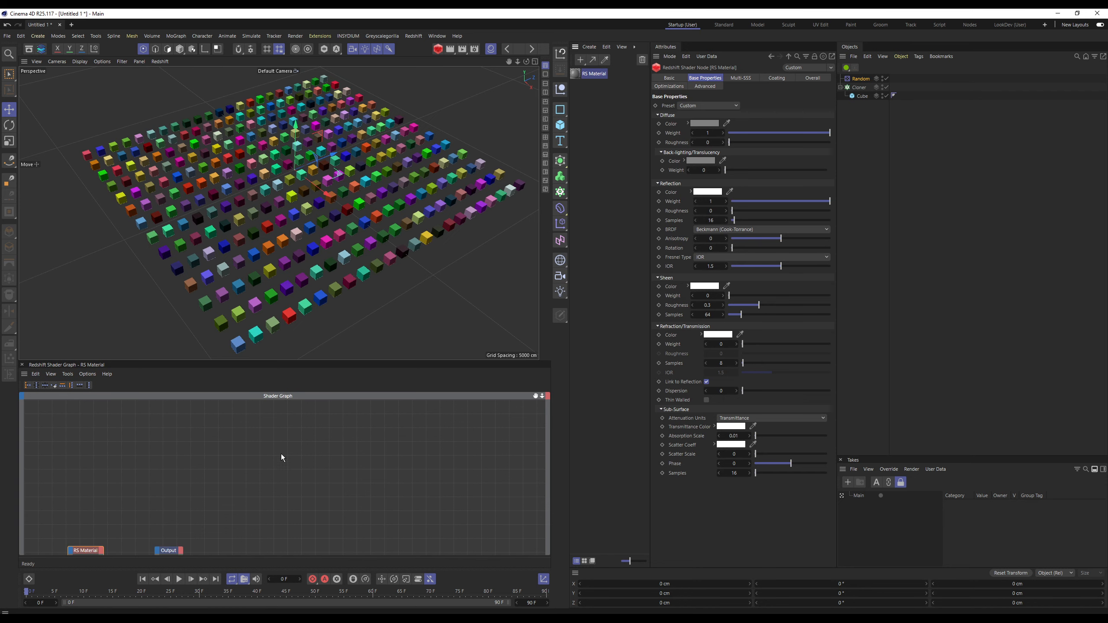
{"action": "middle_click_drag", "start_coordinate": [281, 456], "coordinate": [325, 412]}
{"action": "left_click_drag", "start_coordinate": [583, 75], "coordinate": [860, 90]}
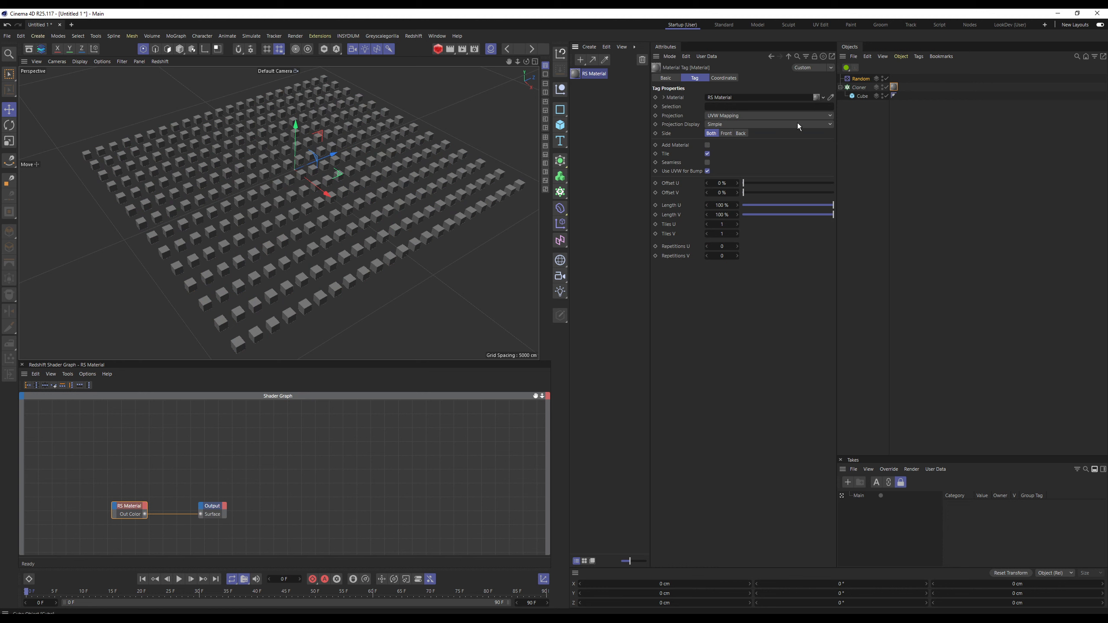
- Add a Color User Data node to the RS Material's graph and set its attribute to the MoGraph Color (RSMGColor)
{"action": "middle_click_drag", "start_coordinate": [161, 462], "coordinate": [339, 436]}
{"action": "left_click", "coordinate": [184, 446]}
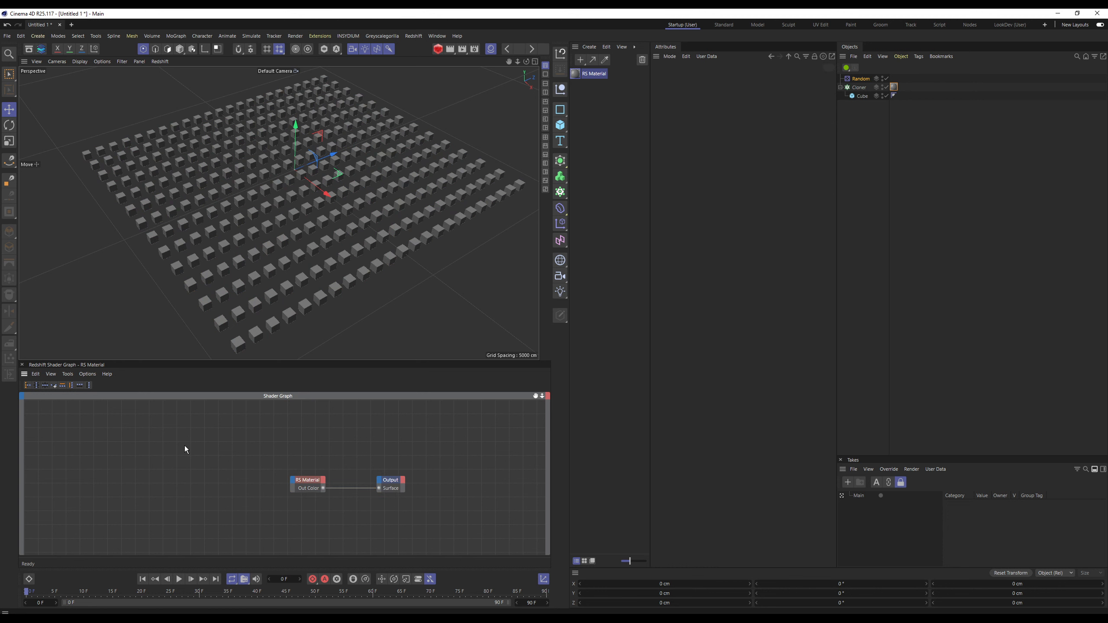
{"action": "key", "text": "Tab"}
{"action": "type", "text": "used"}
{"action": "key", "text": "BackSpace"}
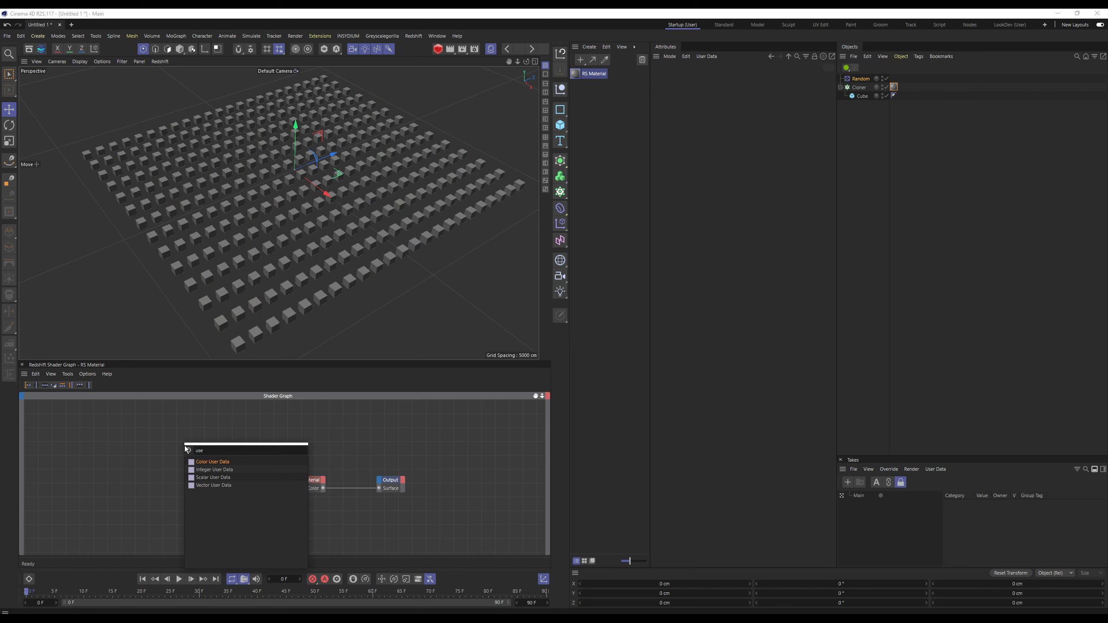
{"action": "key", "text": "Return"}
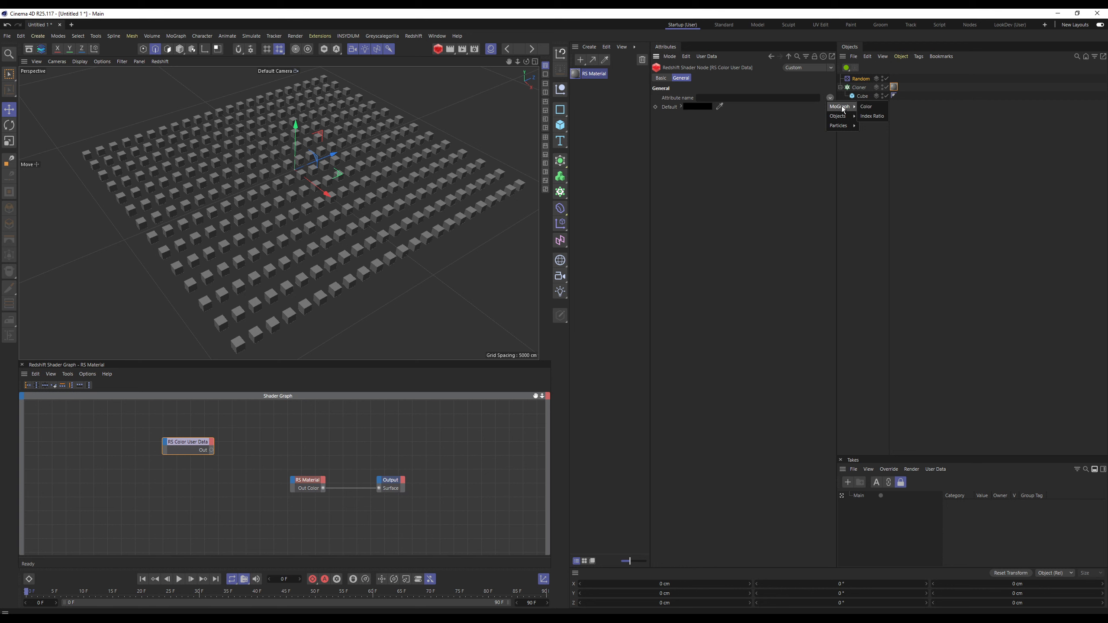
{"action": "left_click", "coordinate": [876, 108]}
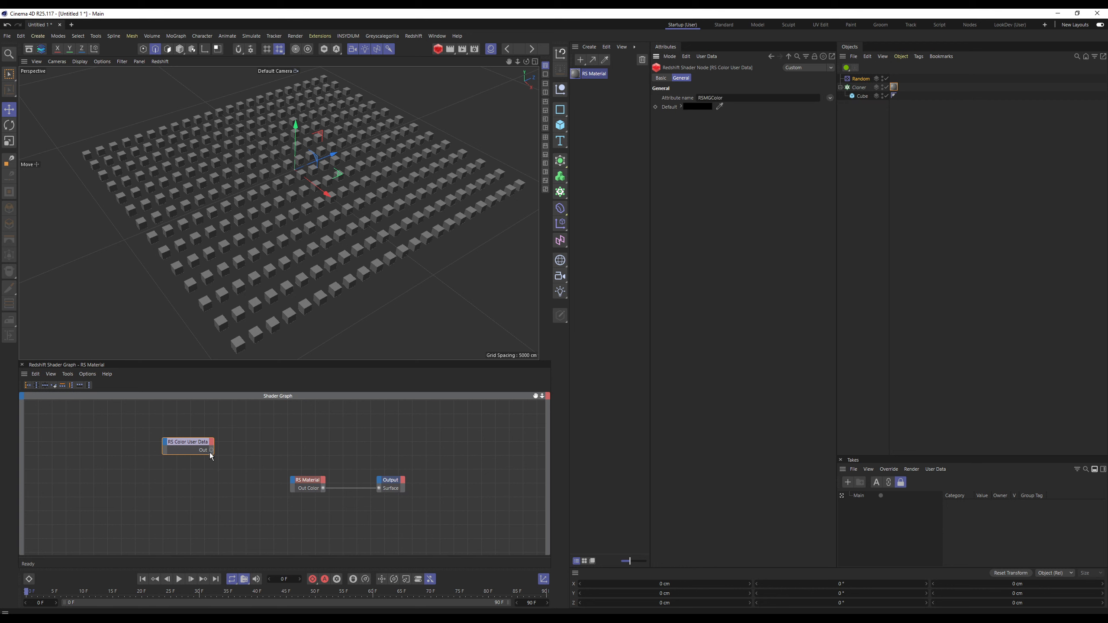
- Connect the Color User Data output to the RS Material's Diffuse Color and start a live render in the Redshift RenderView
{"action": "left_click_drag", "start_coordinate": [212, 451], "coordinate": [292, 480]}
{"action": "mouse_move", "coordinate": [393, 498]}
{"action": "left_click", "coordinate": [434, 498]}
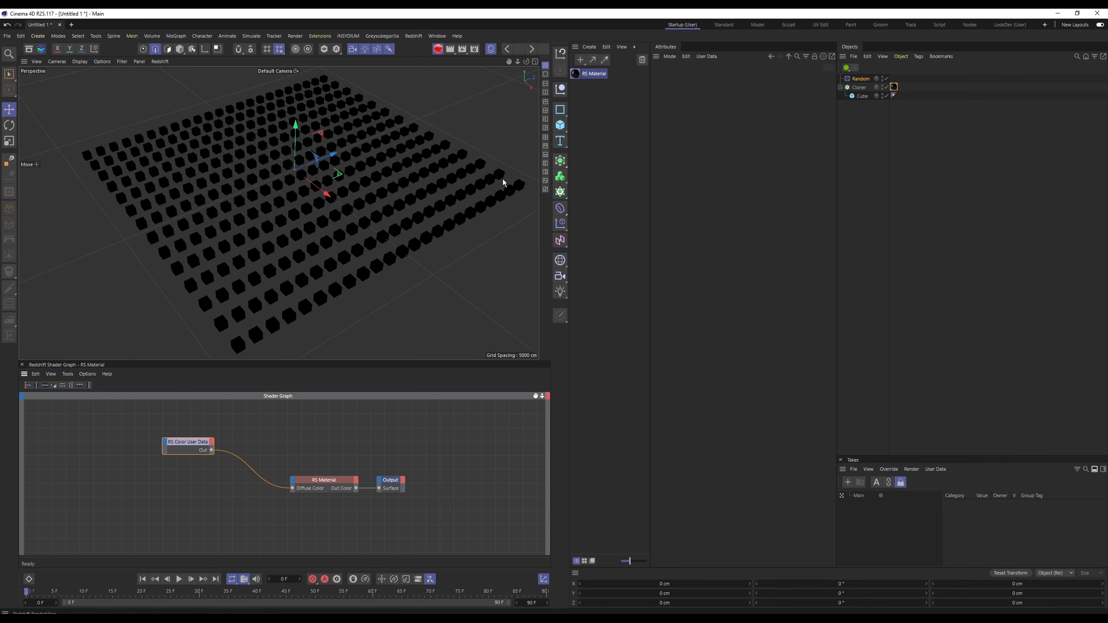
{"action": "left_click", "coordinate": [462, 73]}
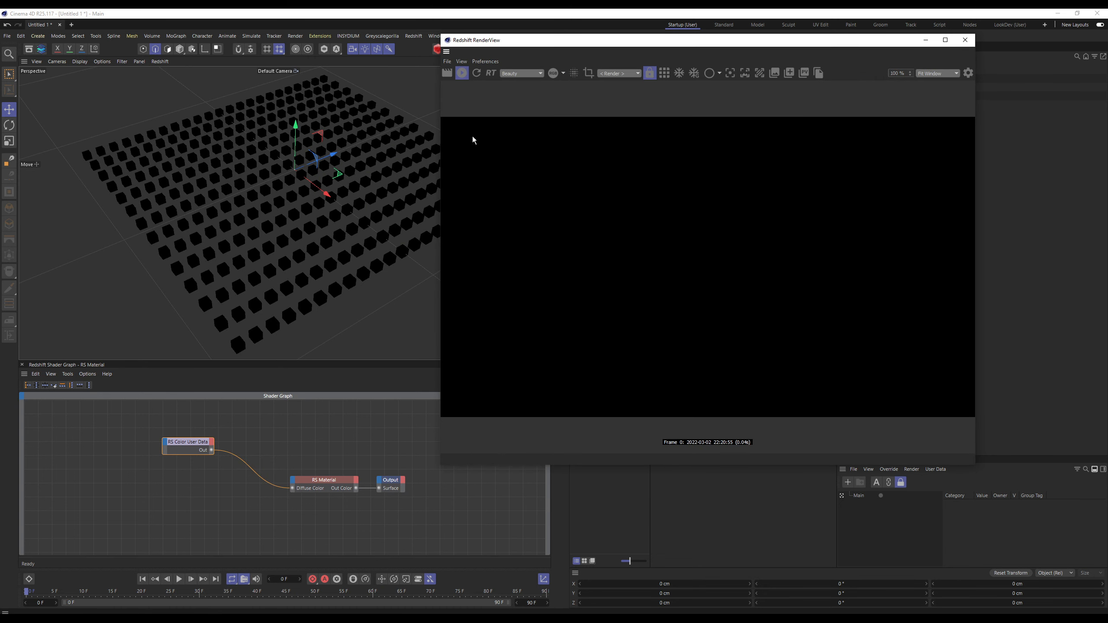
{"action": "left_click_drag", "start_coordinate": [774, 44], "coordinate": [362, 140]}
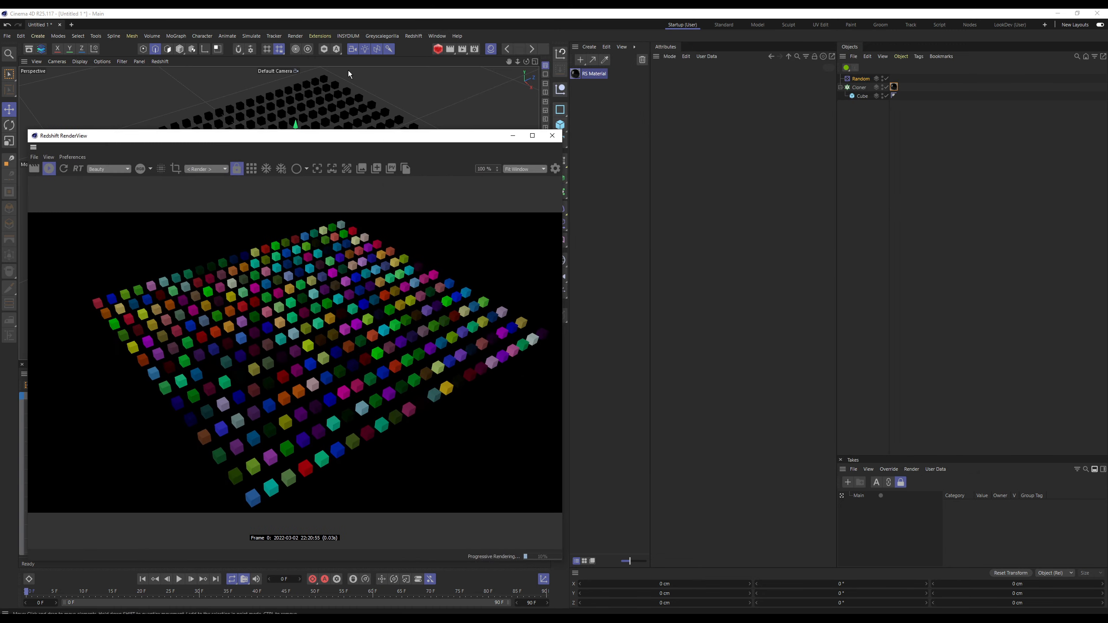
- Add a Redshift Dome Light to illuminate the cloned cubes
{"action": "left_click", "coordinate": [437, 36]}
{"action": "mouse_move", "coordinate": [414, 36]}
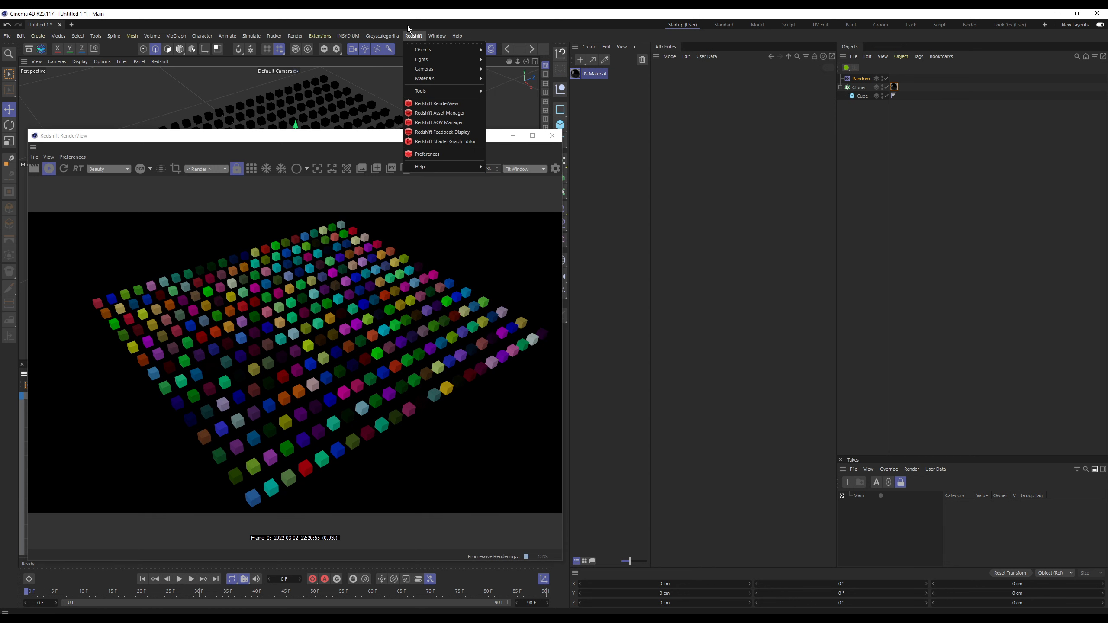
{"action": "mouse_move", "coordinate": [425, 59]}
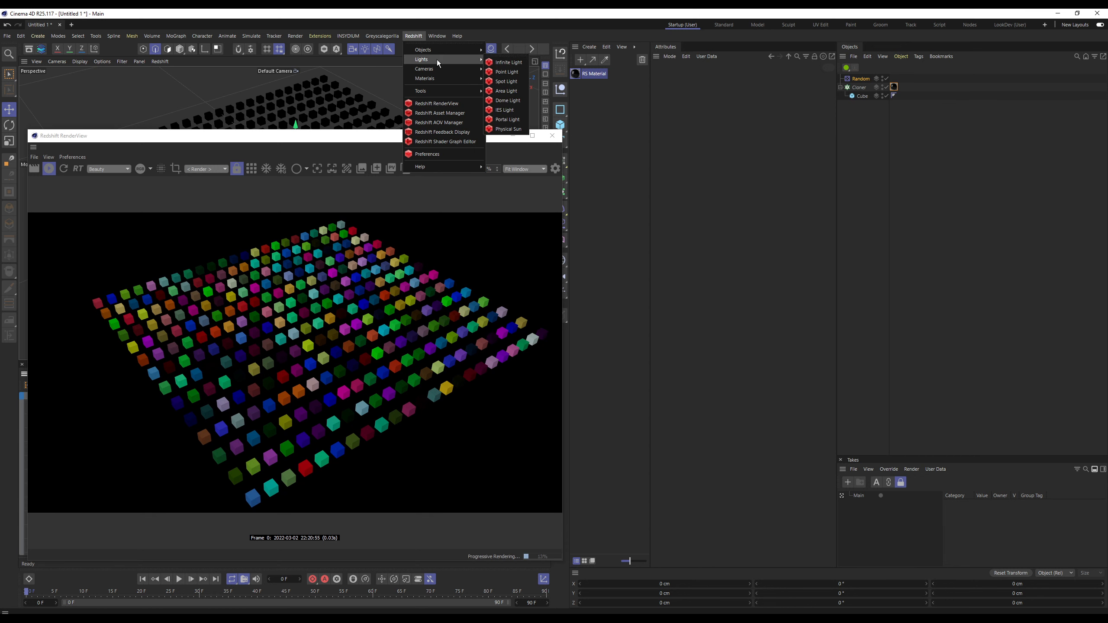
{"action": "left_click", "coordinate": [506, 111]}
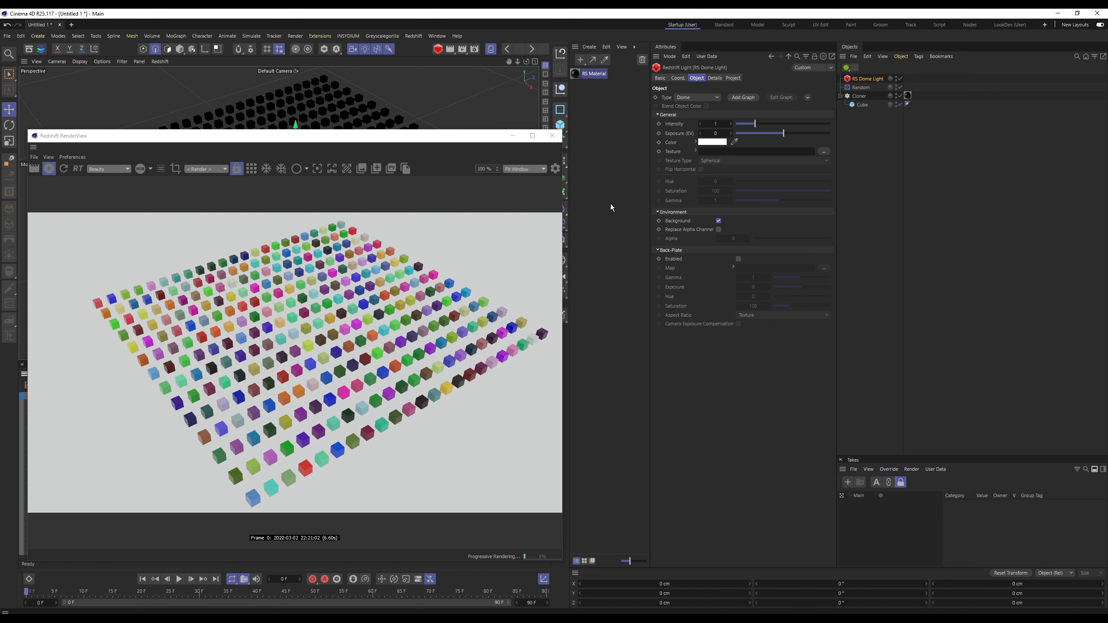
- Turn off the Dome Light's Background and inspect the rendered cubes from a different viewing angle
{"action": "left_click", "coordinate": [718, 220]}
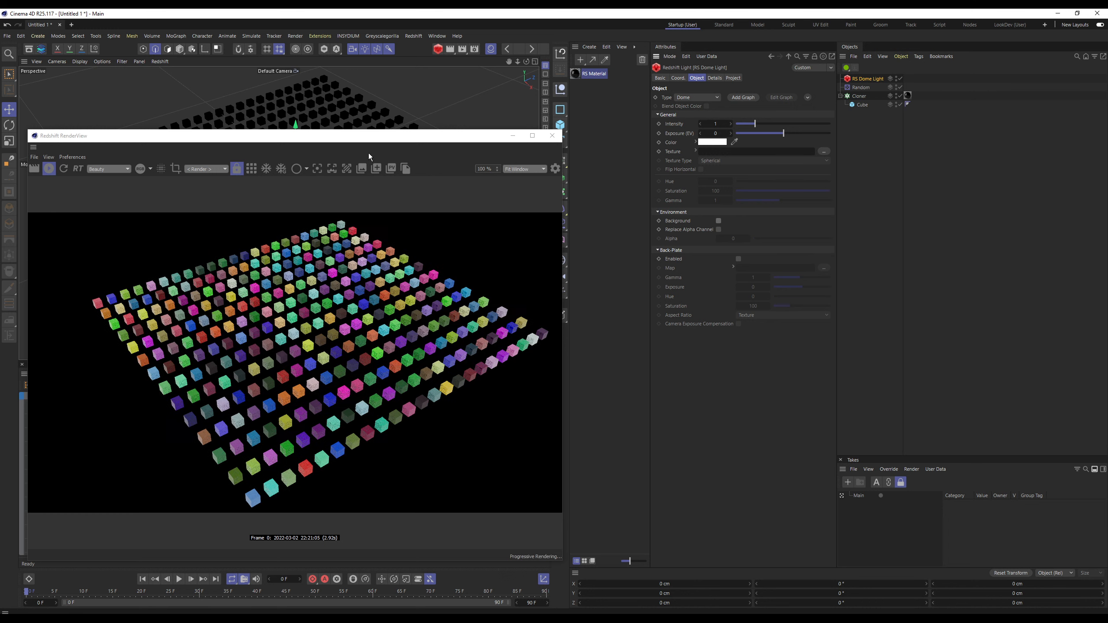
{"action": "left_click_drag", "start_coordinate": [372, 139], "coordinate": [876, 105]}
{"action": "scroll", "coordinate": [284, 211], "scroll_direction": "up", "scroll_amount": 10}
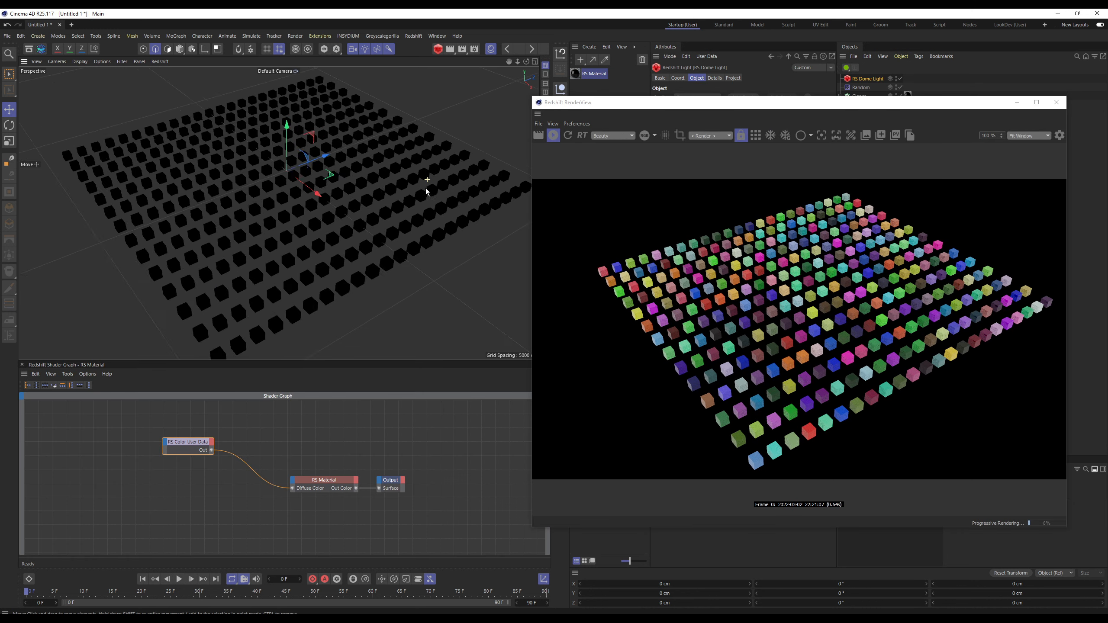
{"action": "mouse_move", "coordinate": [330, 198]}
{"action": "left_mouse_down", "text": "alt"}
{"action": "mouse_move", "coordinate": [323, 153]}
{"action": "mouse_move", "coordinate": [339, 167]}
{"action": "mouse_move", "coordinate": [329, 182]}
{"action": "left_mouse_up", "text": "alt"}
{"action": "right_click_drag", "start_coordinate": [329, 182], "coordinate": [109, 181], "text": "alt"}
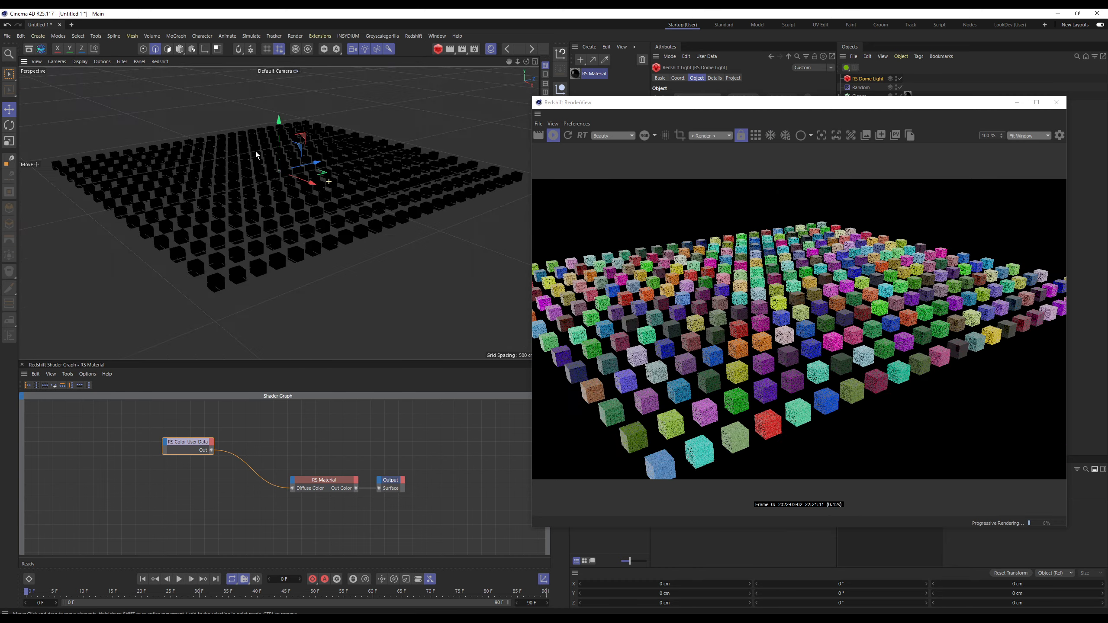
{"action": "left_click_drag", "start_coordinate": [236, 159], "coordinate": [256, 189], "text": "alt"}
- Shrink the Redshift RenderView window and place it over the viewport so the shader graph stays accessible
{"action": "left_click_drag", "start_coordinate": [601, 107], "coordinate": [149, 79]}
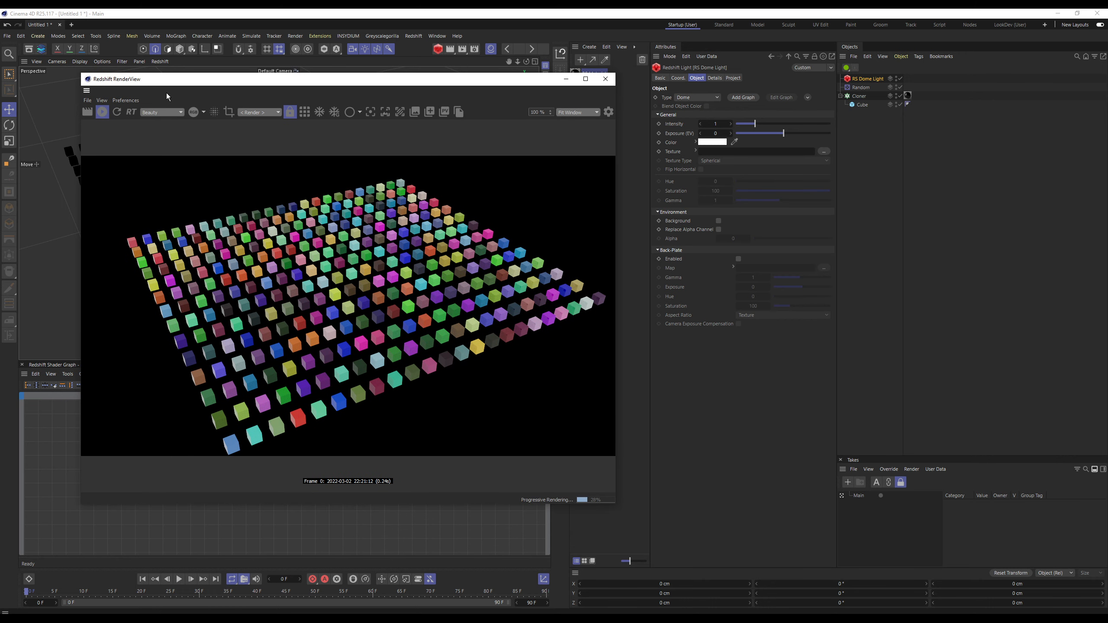
{"action": "left_click_drag", "start_coordinate": [81, 73], "coordinate": [383, 268]}
{"action": "left_click_drag", "start_coordinate": [456, 279], "coordinate": [321, 102]}
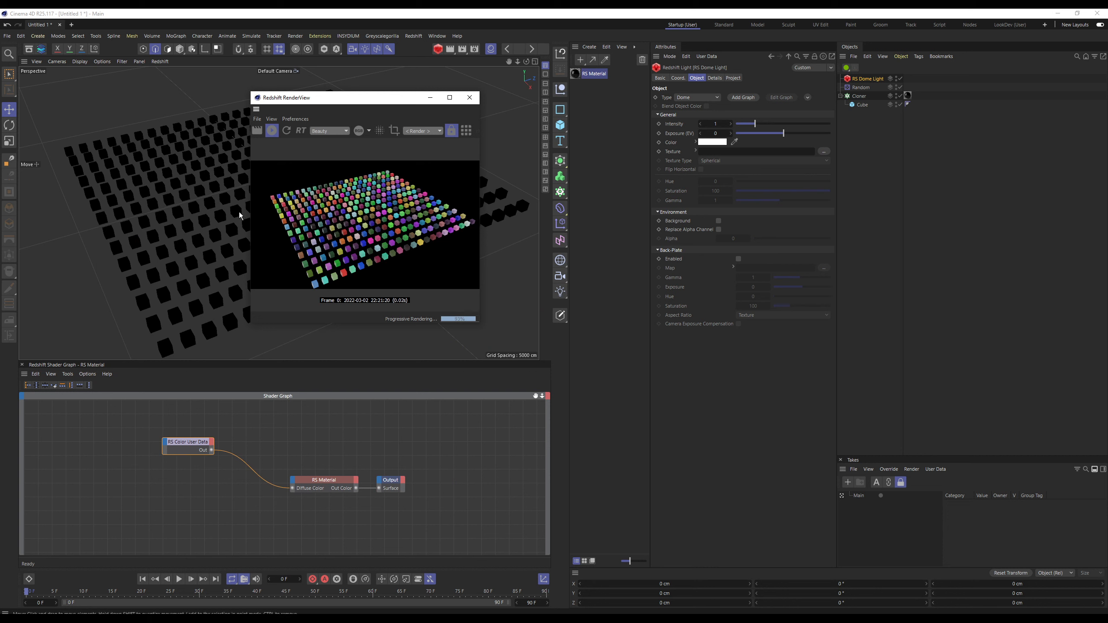
- Move the Color User Data node away from the RS Material and add a Ramp node to the graph
{"action": "left_click_drag", "start_coordinate": [181, 443], "coordinate": [129, 467]}
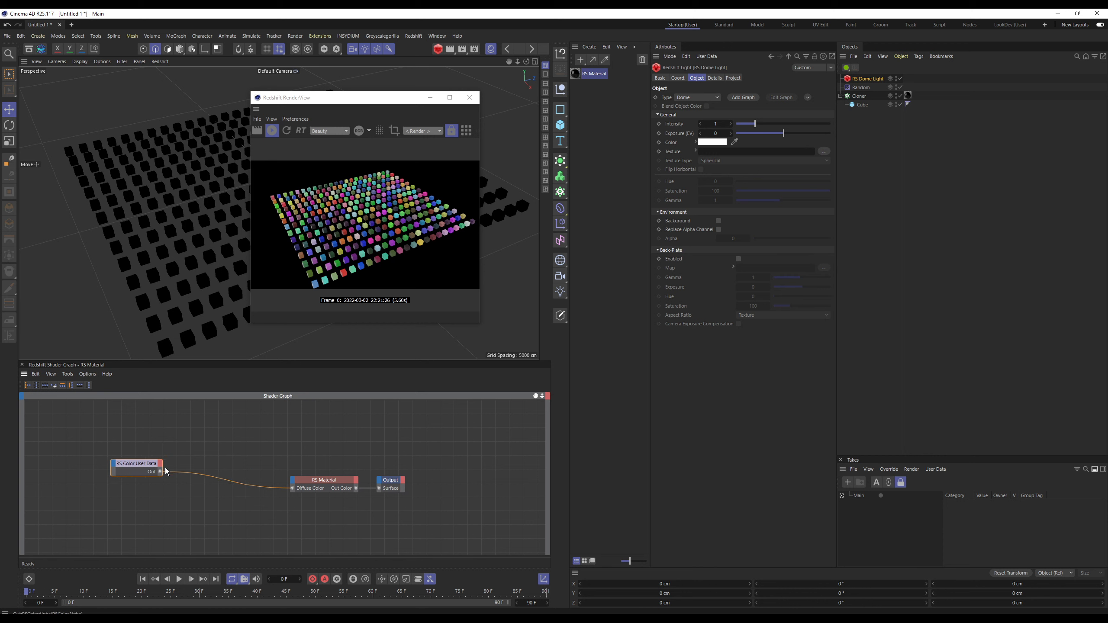
{"action": "left_click", "coordinate": [212, 436]}
{"action": "key", "text": "Tab"}
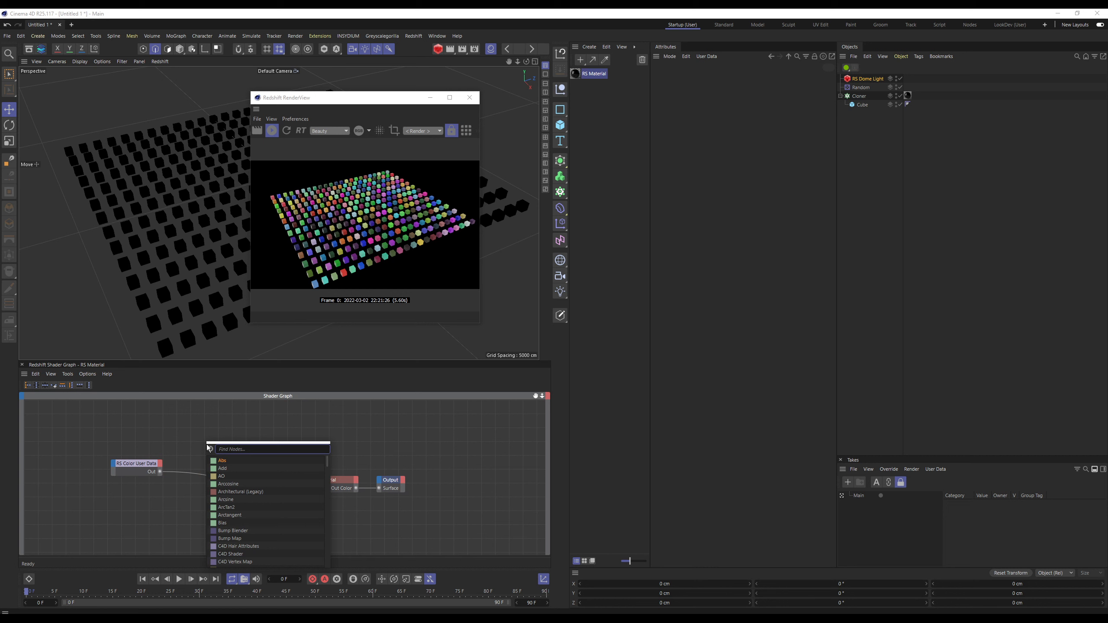
{"action": "type", "text": "ramp"}
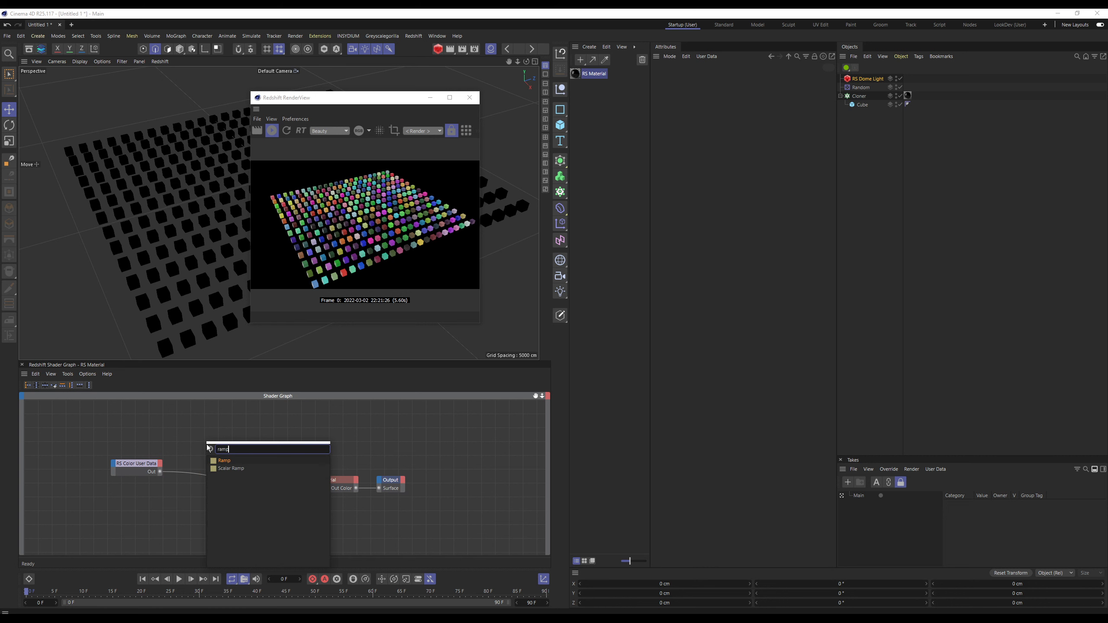
{"action": "key", "text": "Return"}
- Connect the Color User Data output to the Ramp's Input and the Ramp's Out Color to the RS Material's Diffuse Color
{"action": "left_click_drag", "start_coordinate": [160, 472], "coordinate": [187, 448]}
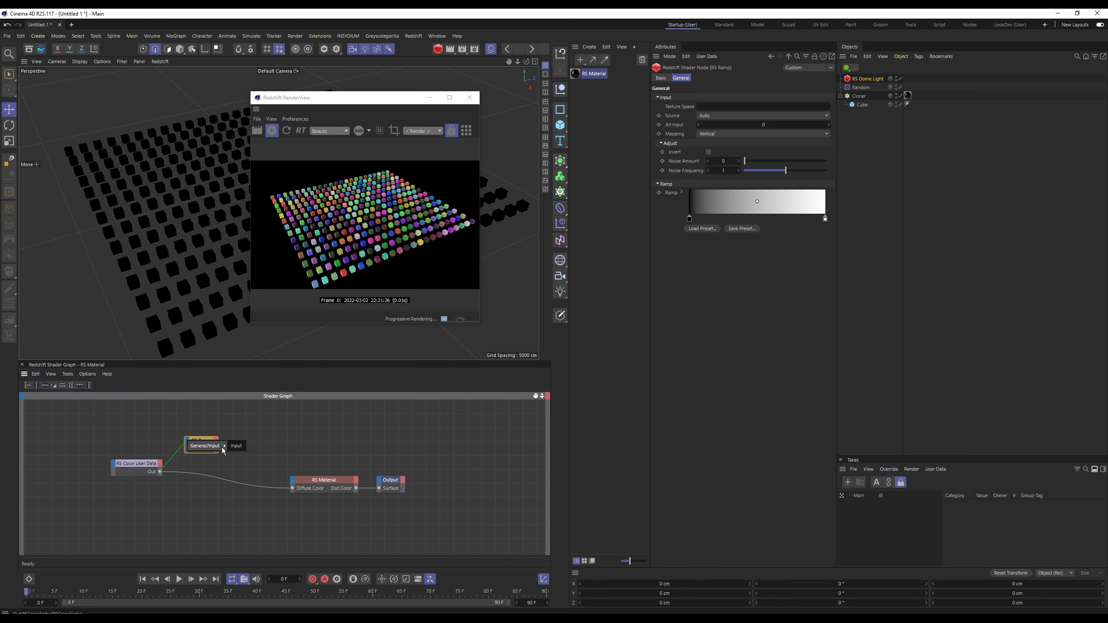
{"action": "left_click", "coordinate": [228, 456]}
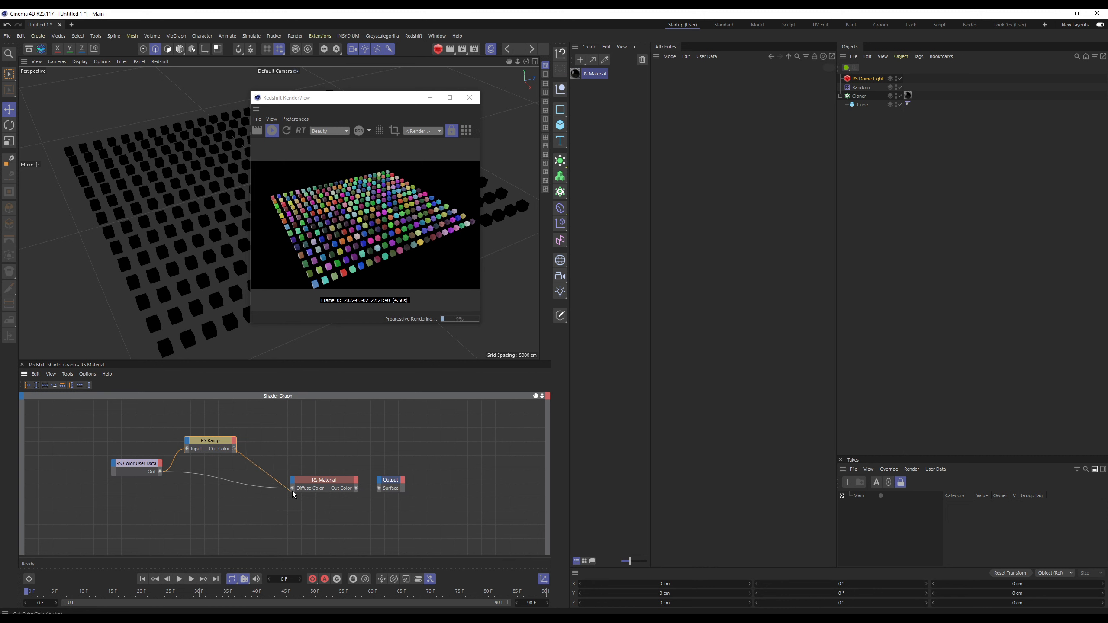
{"action": "left_click_drag", "start_coordinate": [294, 488], "coordinate": [293, 488]}
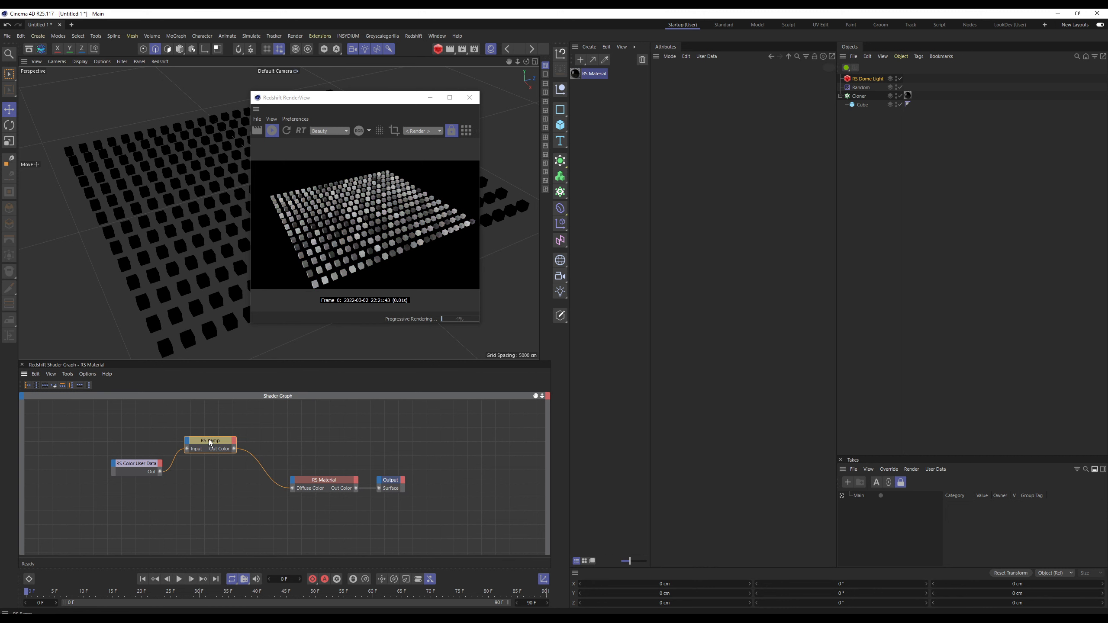
{"action": "left_click_drag", "start_coordinate": [208, 440], "coordinate": [242, 444]}
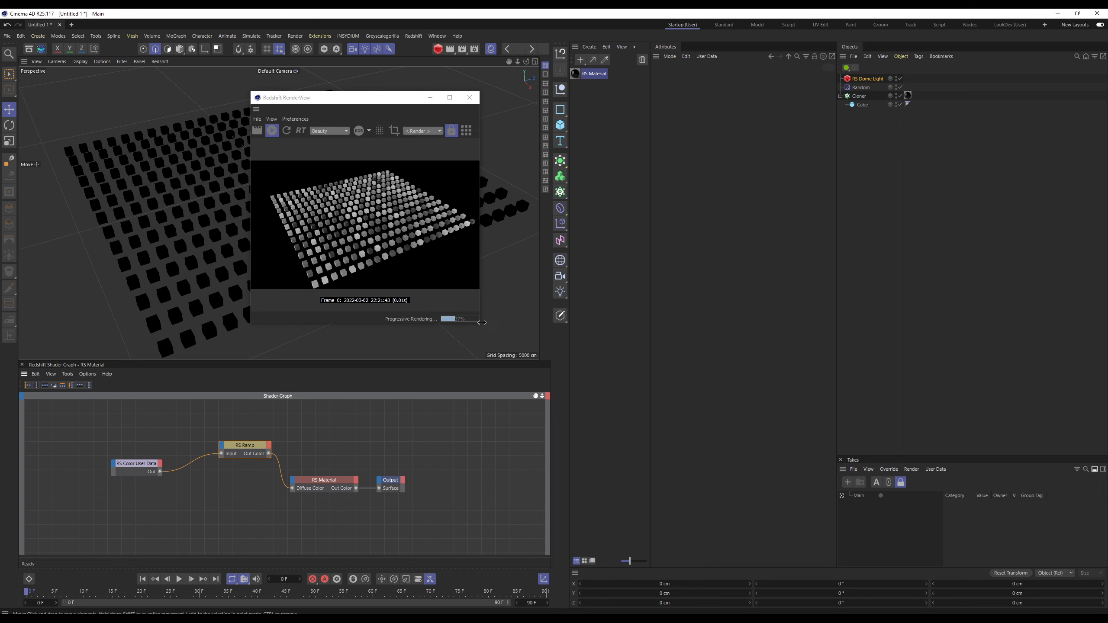
- Enlarge the RenderView slightly and load the Heat 2 gradient preset into the RS Ramp
{"action": "left_click_drag", "start_coordinate": [481, 323], "coordinate": [533, 362]}
{"action": "left_click_drag", "start_coordinate": [264, 445], "coordinate": [250, 452]}
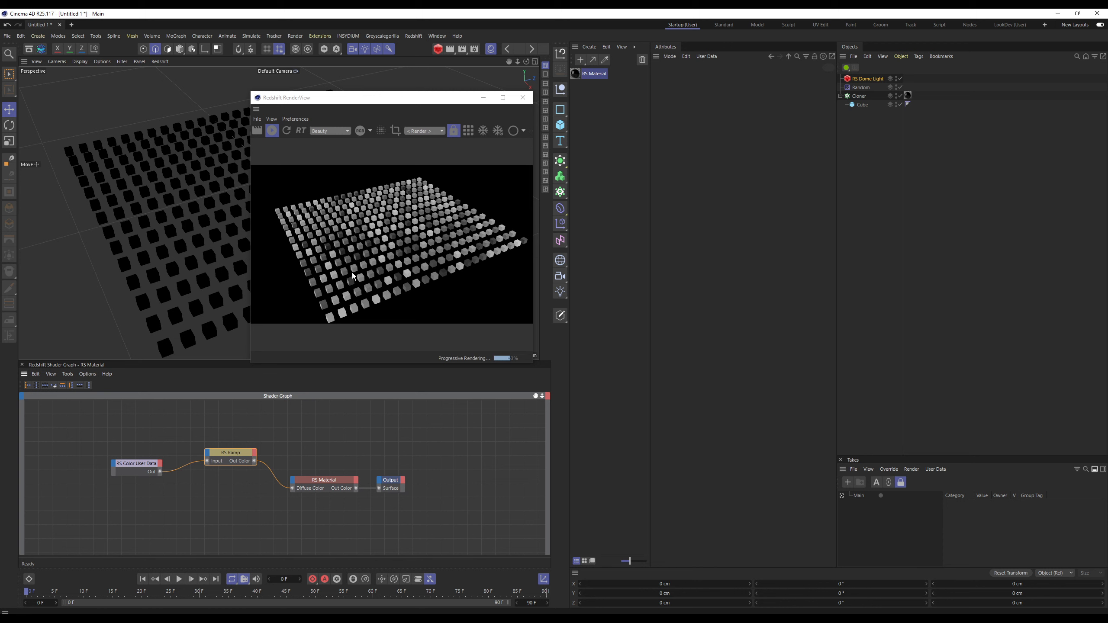
{"action": "left_click", "coordinate": [232, 454]}
{"action": "left_click", "coordinate": [706, 228]}
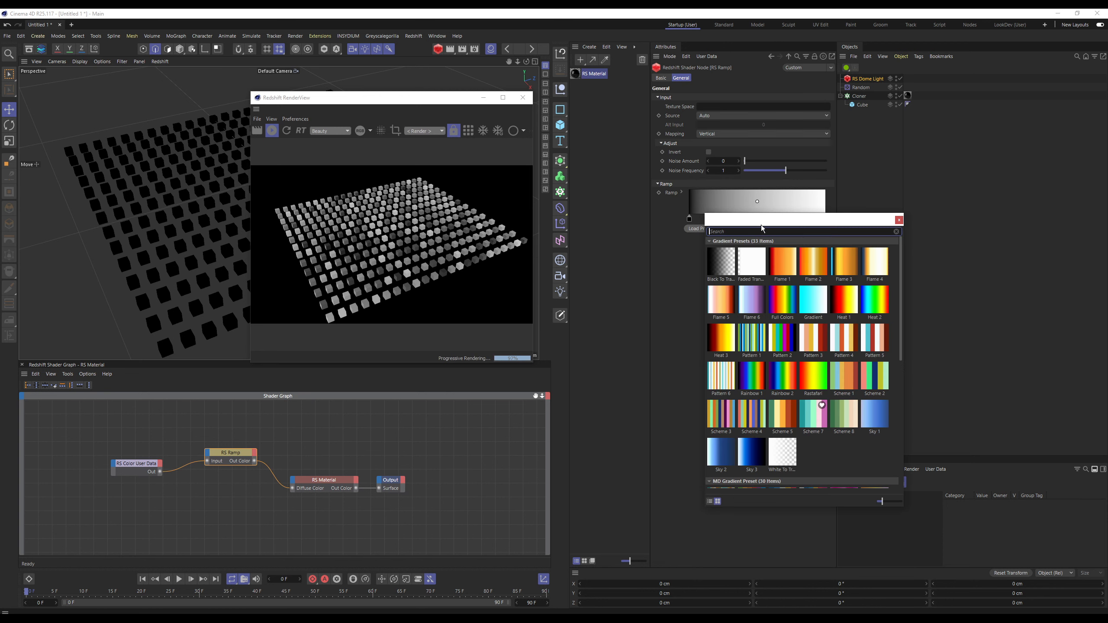
{"action": "double_click", "coordinate": [874, 303]}
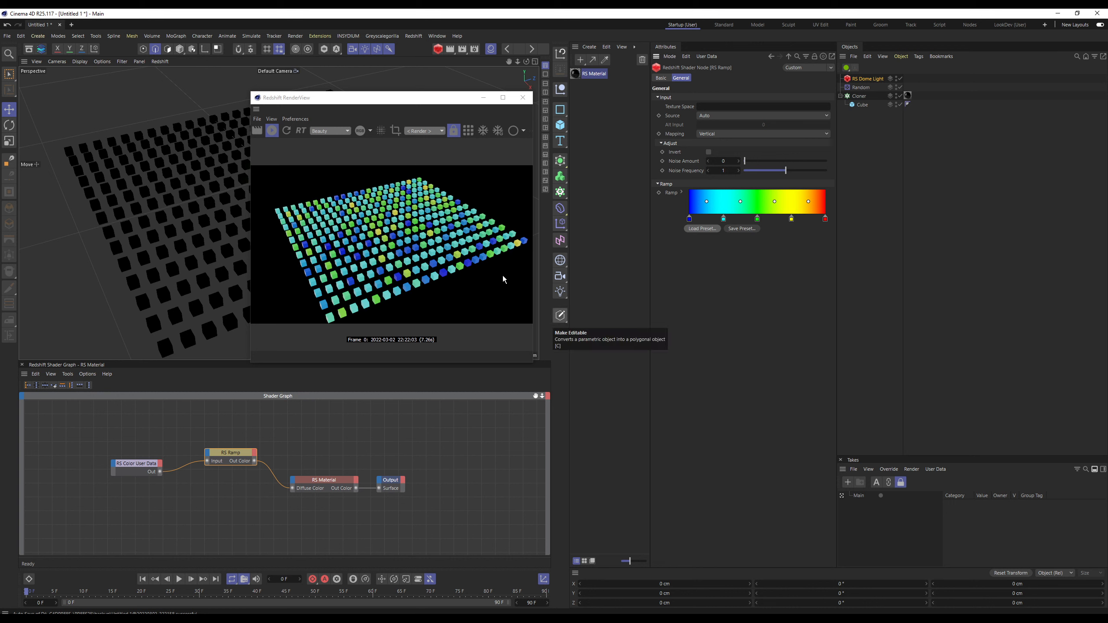
- Line up the Color User Data and Ramp nodes in a row with the RS Material
{"action": "left_click_drag", "start_coordinate": [117, 472], "coordinate": [99, 480]}
{"action": "left_click_drag", "start_coordinate": [227, 462], "coordinate": [205, 484]}
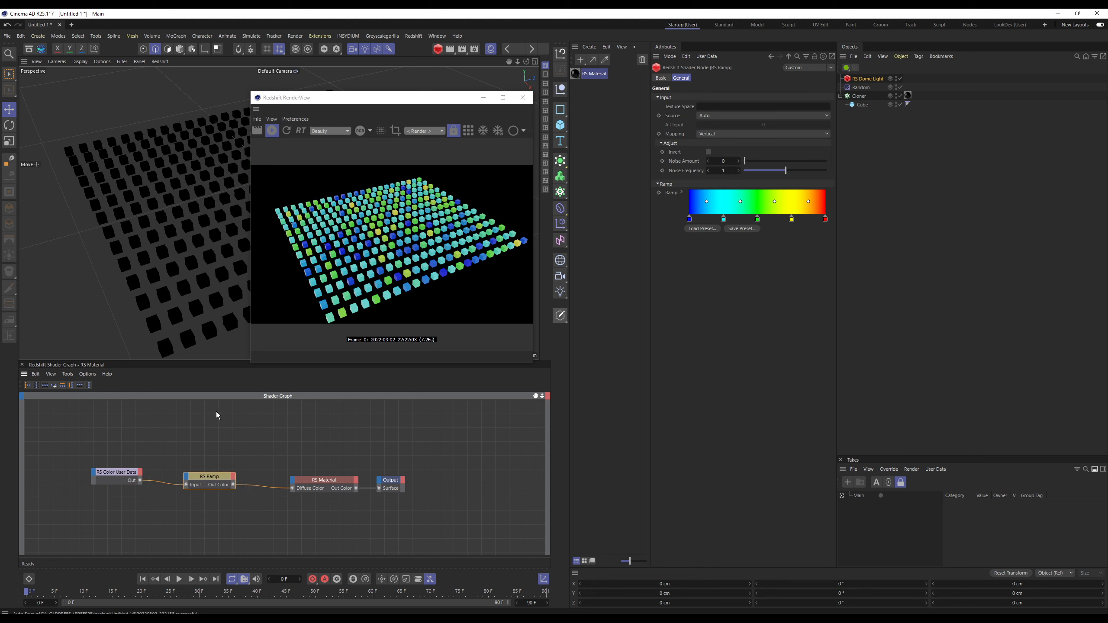
{"action": "left_click_drag", "start_coordinate": [127, 474], "coordinate": [119, 479]}
{"action": "left_click_drag", "start_coordinate": [209, 477], "coordinate": [210, 480]}
- Add a Scalar User Data node above the Color User Data node in the shader graph
{"action": "left_click", "coordinate": [125, 438]}
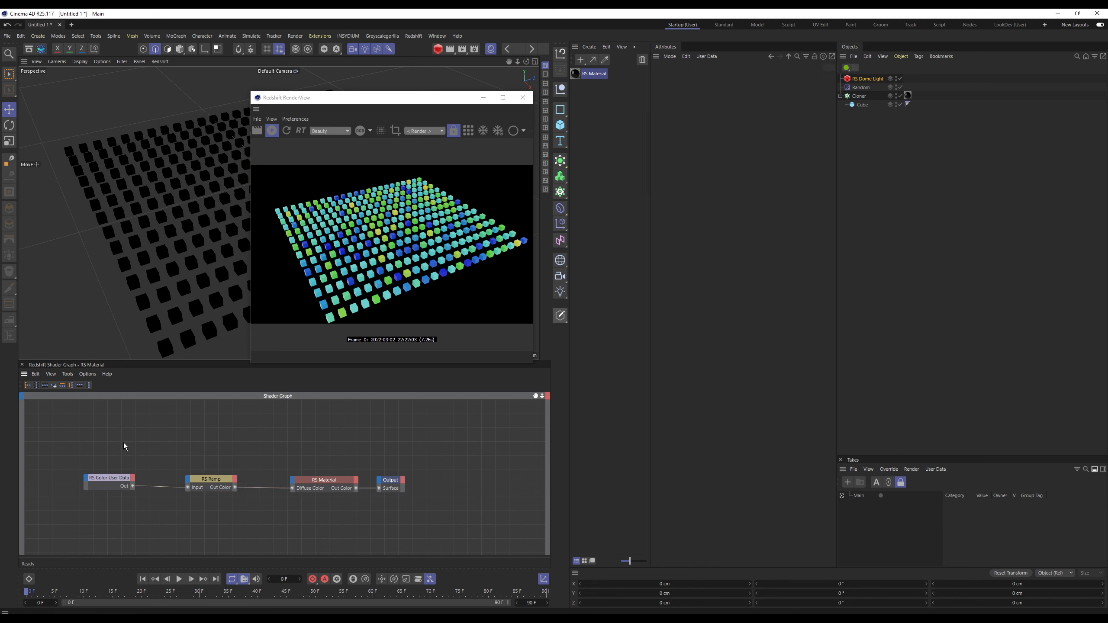
{"action": "key", "text": "Tab"}
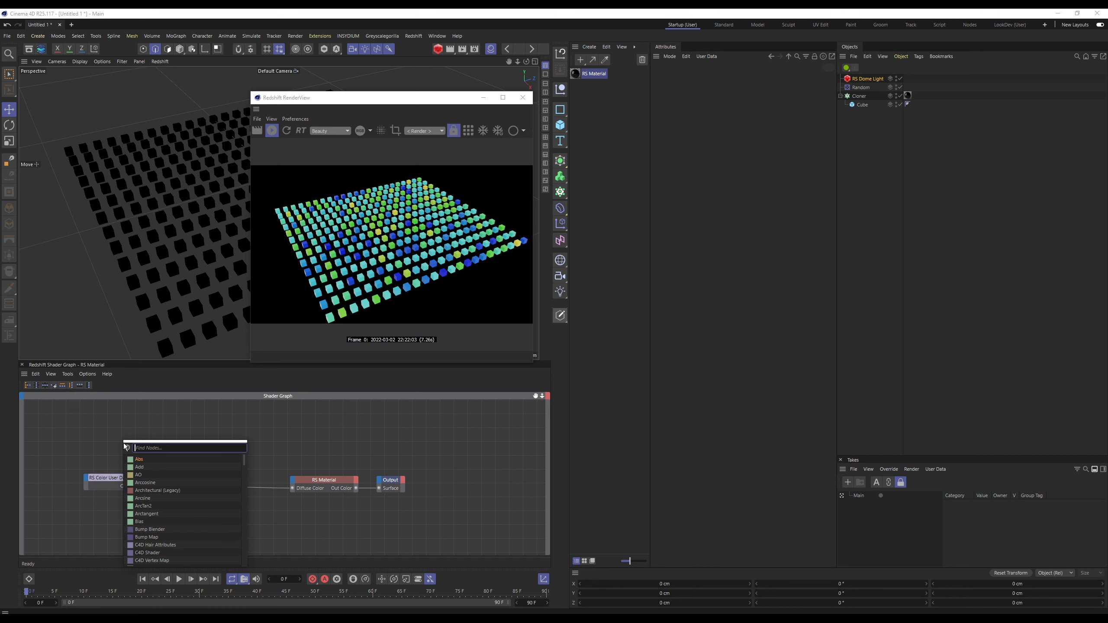
{"action": "type", "text": "usec"}
{"action": "key", "text": "BackSpace"}
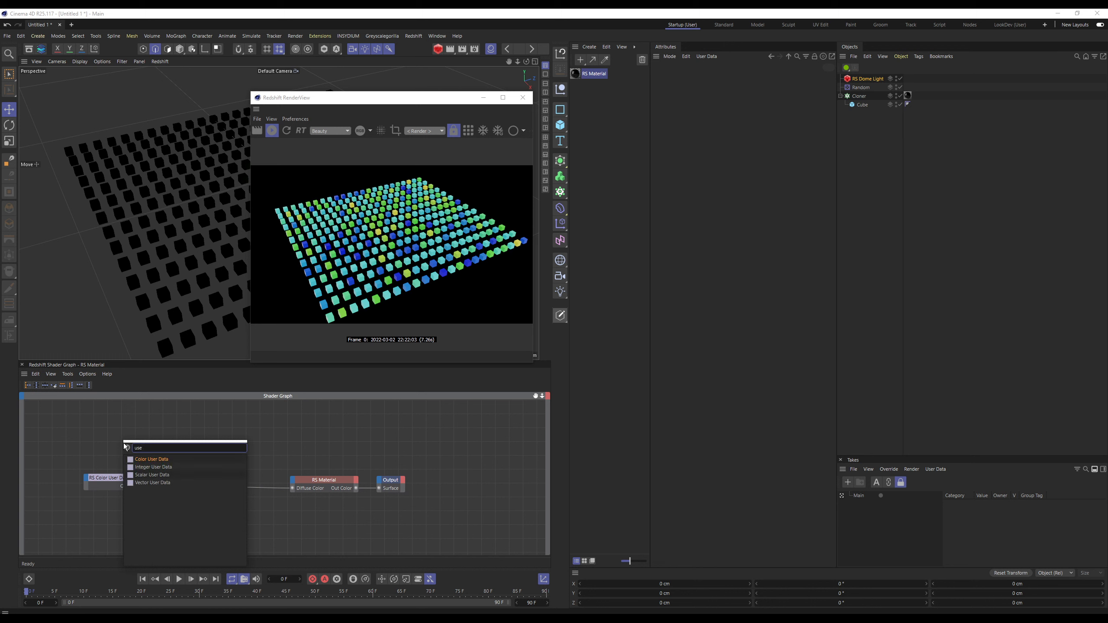
{"action": "key", "text": "Return"}
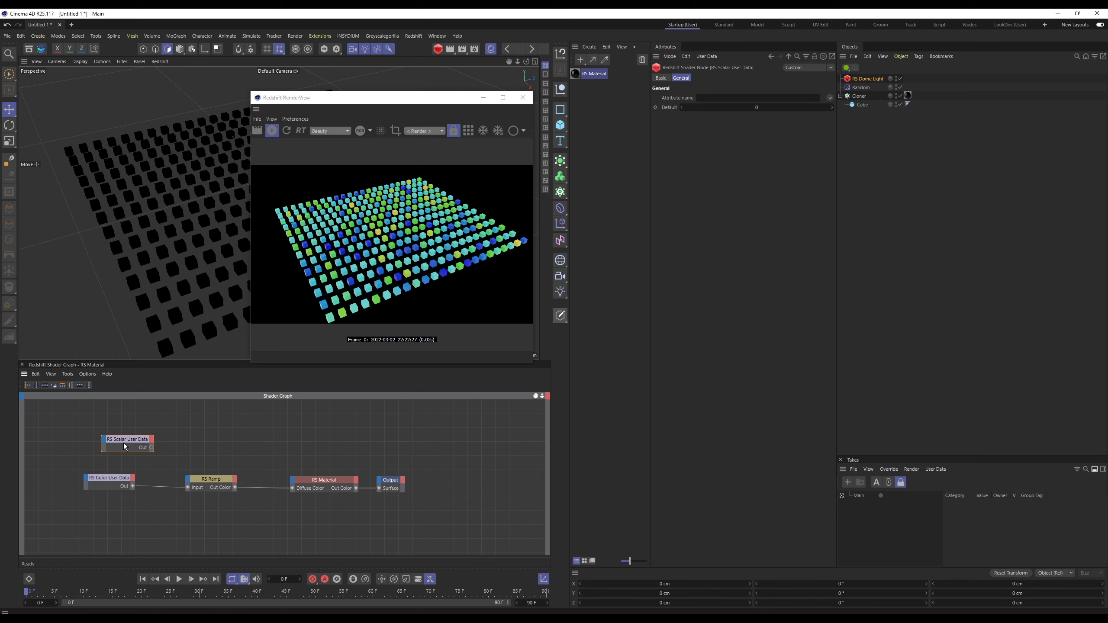
- Spread out the nodes and connect the Scalar User Data output directly to the Output node's Surface
{"action": "left_click", "coordinate": [96, 486]}
{"action": "left_click_drag", "start_coordinate": [105, 479], "coordinate": [130, 440]}
{"action": "left_click_drag", "start_coordinate": [213, 483], "coordinate": [217, 485]}
{"action": "left_click", "coordinate": [316, 483]}
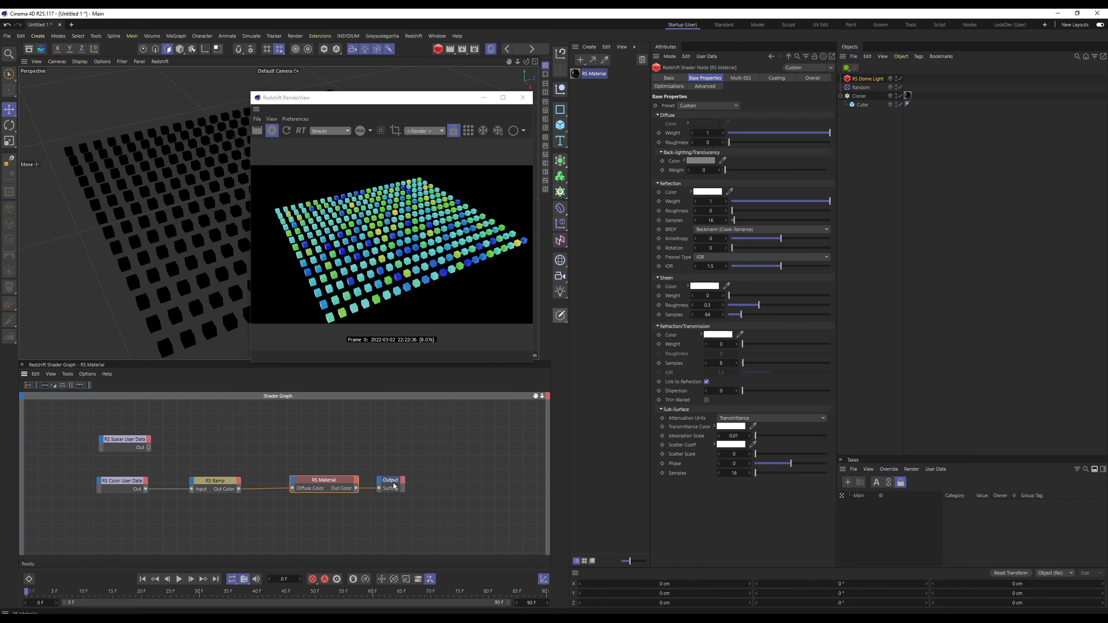
{"action": "left_click_drag", "start_coordinate": [391, 484], "coordinate": [426, 490]}
{"action": "left_click", "coordinate": [331, 483]}
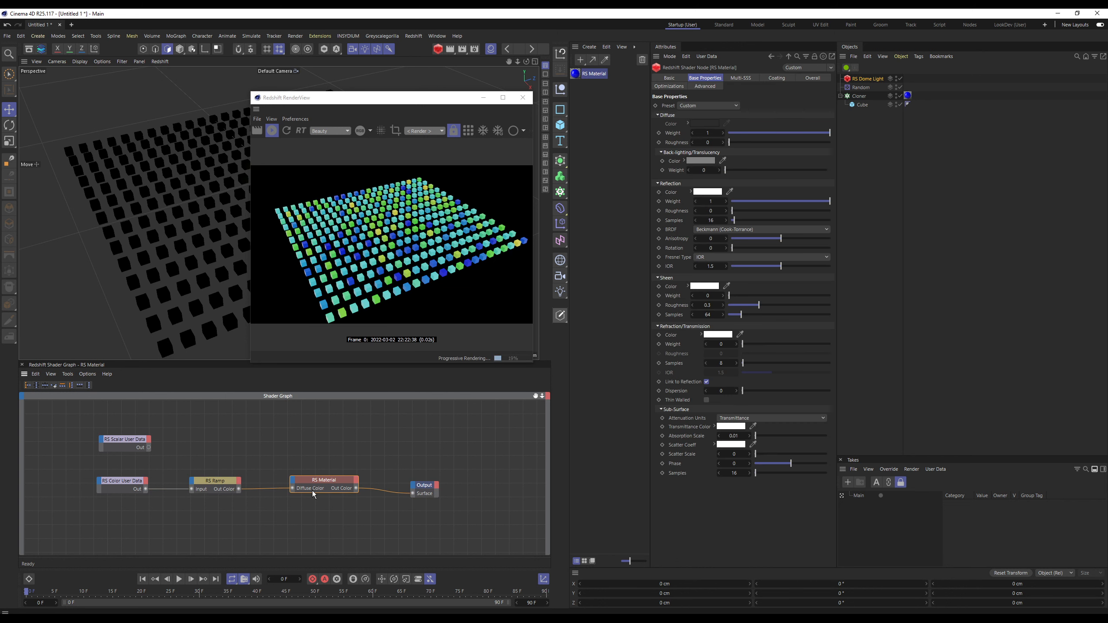
{"action": "left_click_drag", "start_coordinate": [149, 448], "coordinate": [412, 494]}
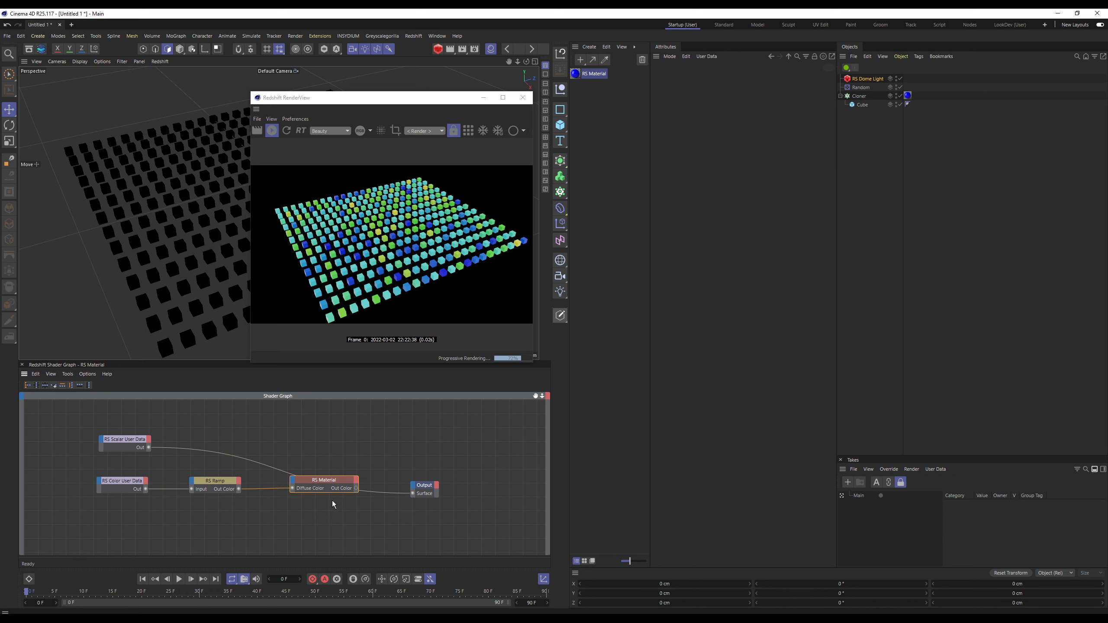
- Try Color as the Scalar User Data node's attribute name and refresh the render
{"action": "left_click", "coordinate": [124, 439]}
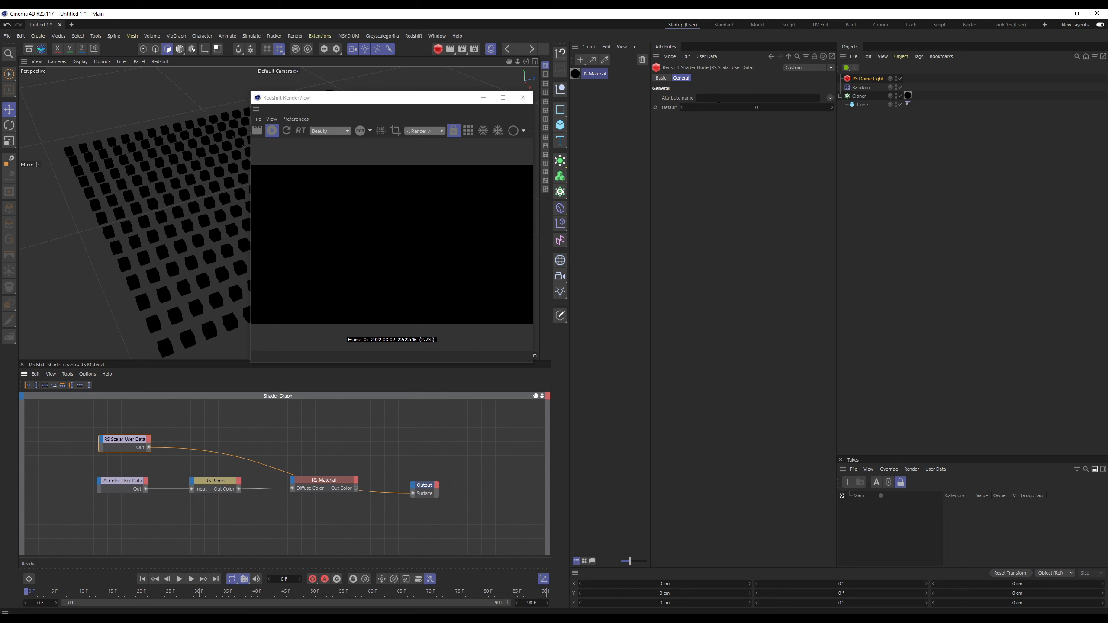
{"action": "left_click", "coordinate": [750, 98]}
{"action": "type", "text": "Color"}
{"action": "key", "text": "Return"}
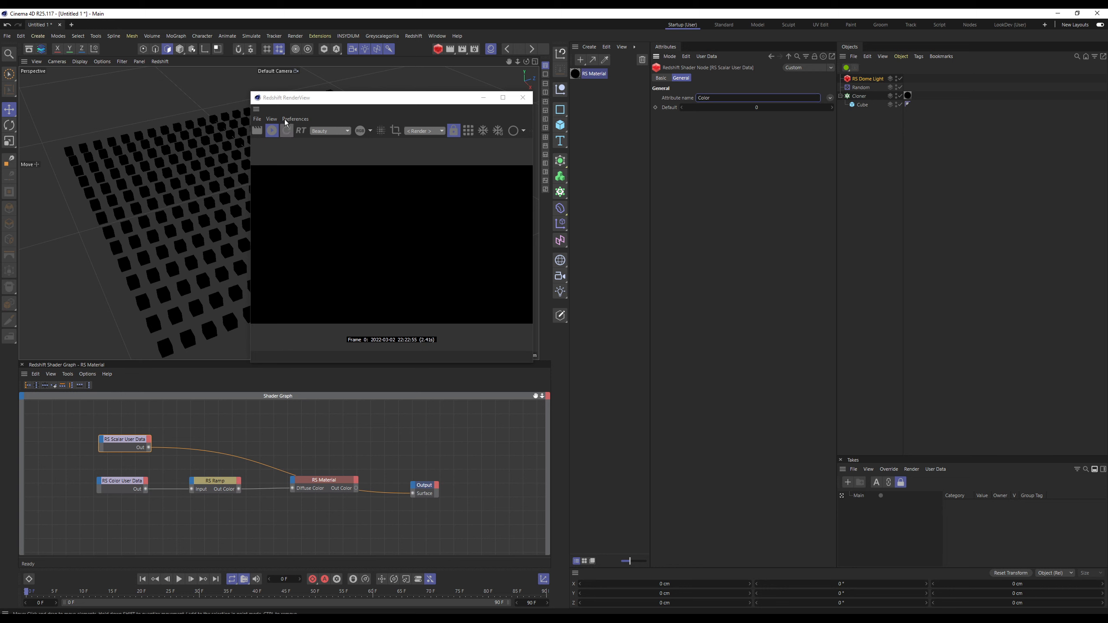
{"action": "left_click", "coordinate": [285, 134]}
- Set the Scalar User Data node's attribute to the MoGraph Weight
{"action": "left_click", "coordinate": [830, 98]}
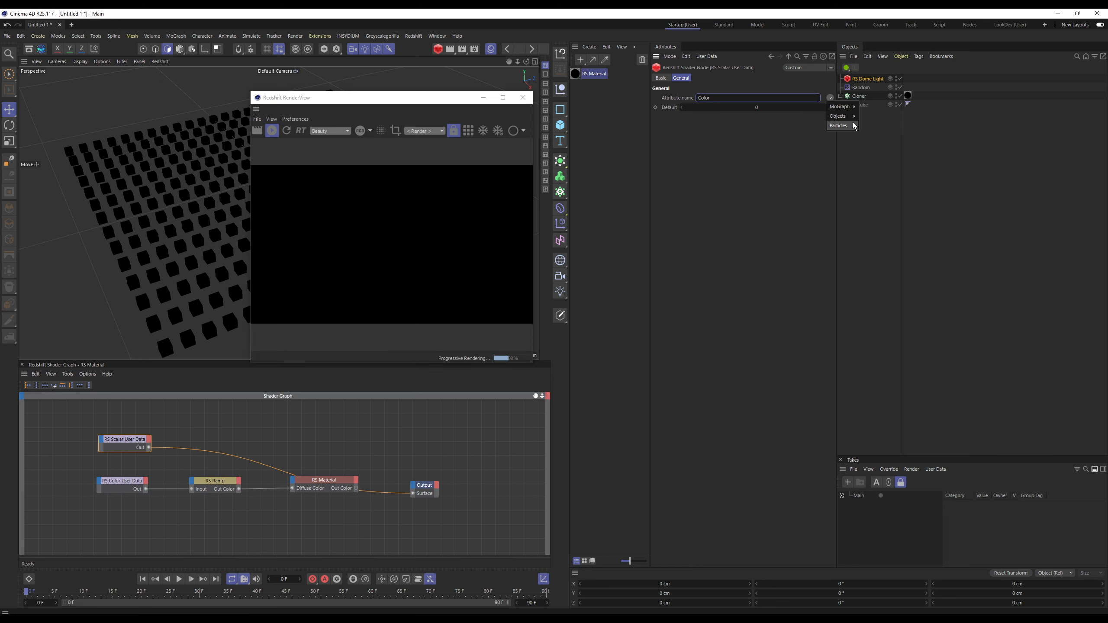
{"action": "left_click", "coordinate": [764, 189]}
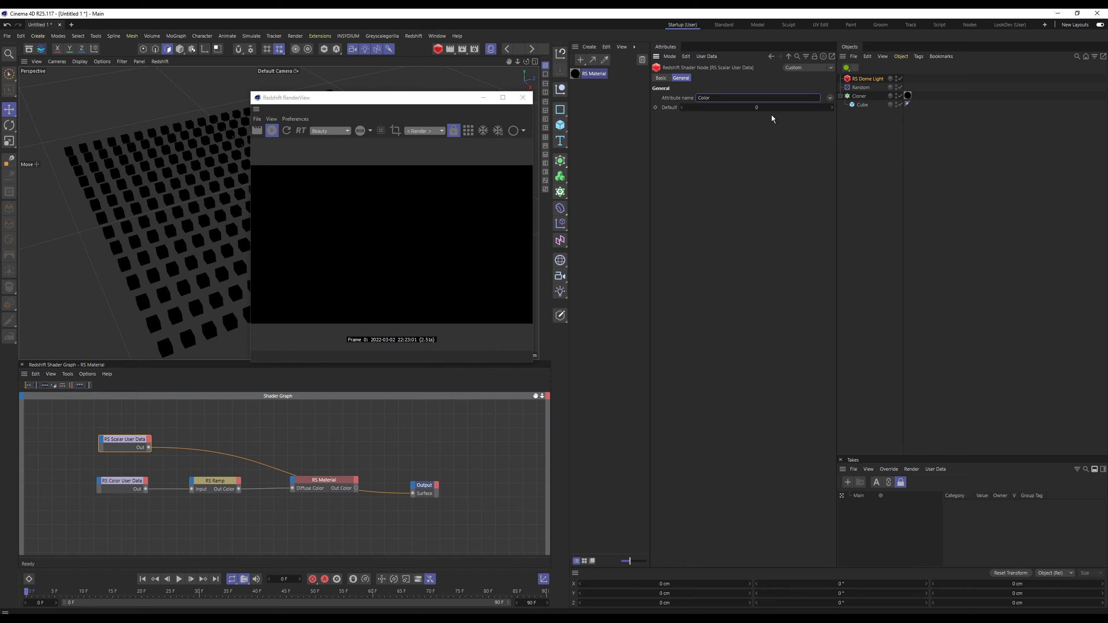
{"action": "left_click", "coordinate": [829, 98]}
{"action": "mouse_move", "coordinate": [840, 107]}
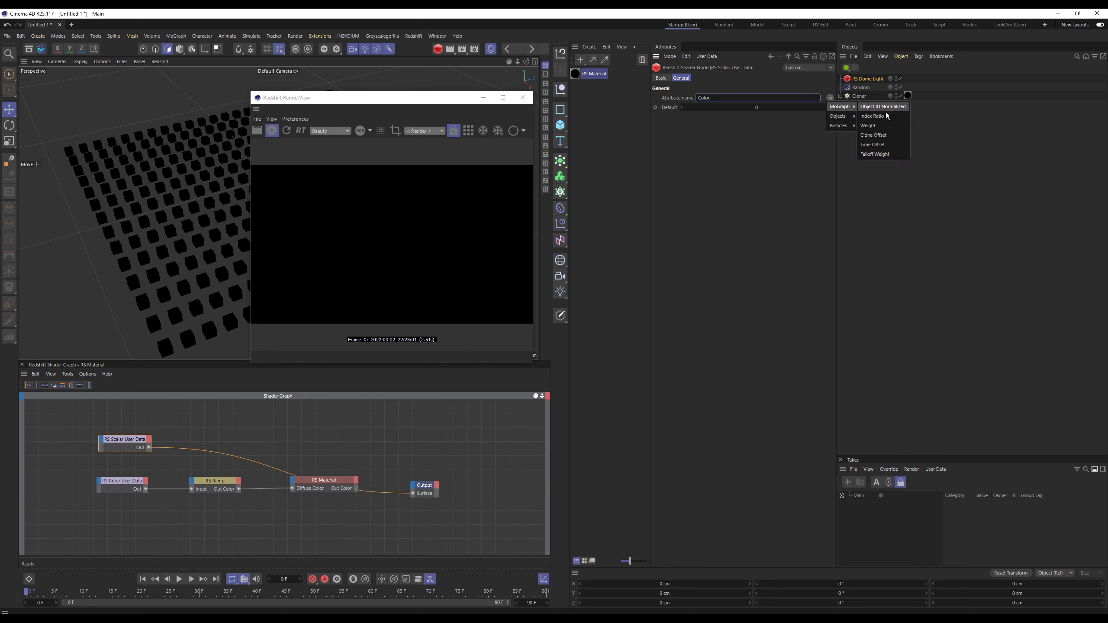
{"action": "left_click", "coordinate": [875, 125]}
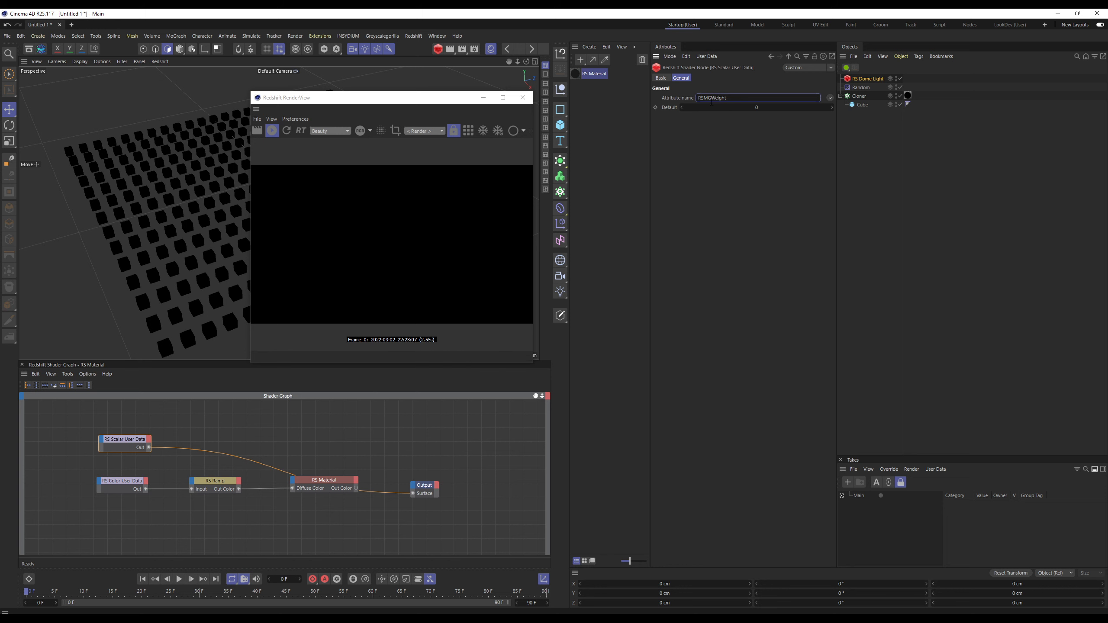
- Set the Random effector's Color Mode to Off and its Weight Transform to 100 %
{"action": "left_click", "coordinate": [859, 89]}
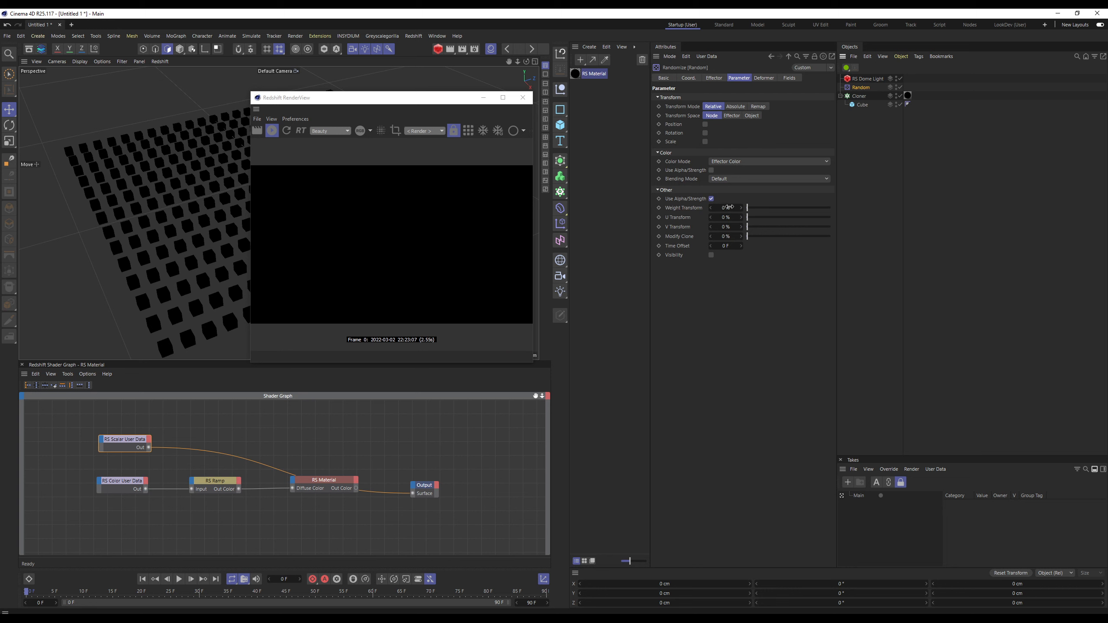
{"action": "left_click", "coordinate": [736, 162]}
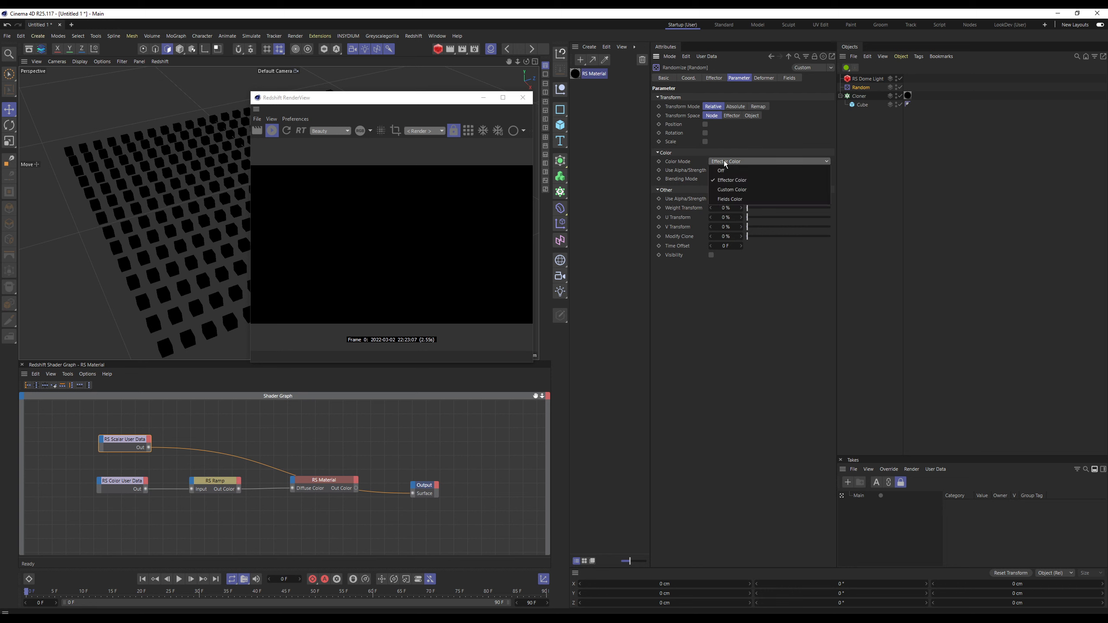
{"action": "left_click", "coordinate": [733, 163]}
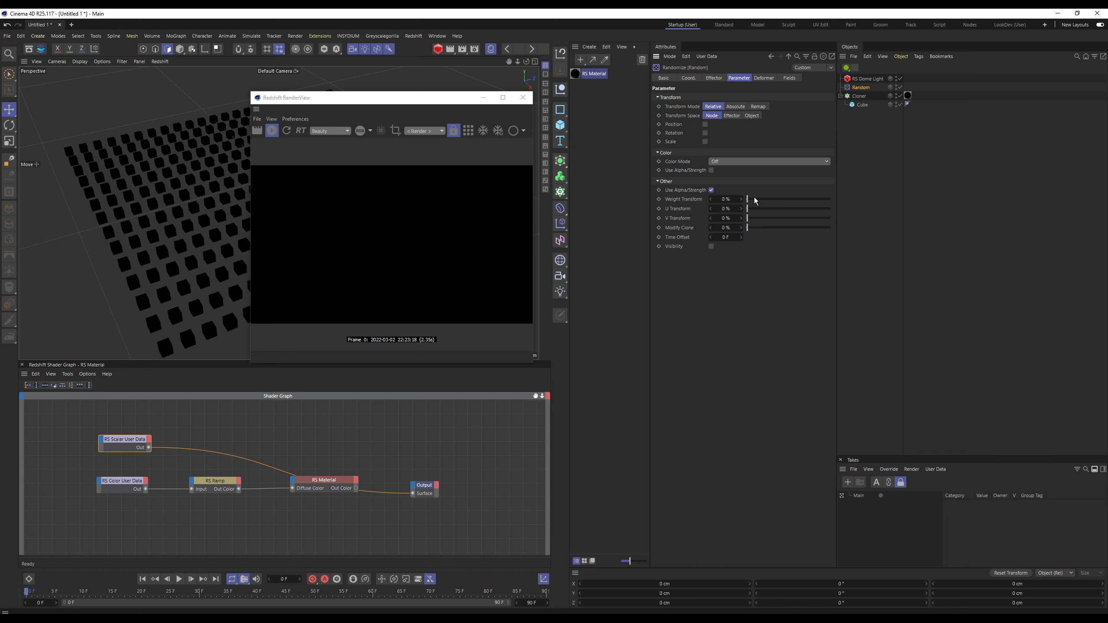
{"action": "left_click_drag", "start_coordinate": [759, 199], "coordinate": [945, 202]}
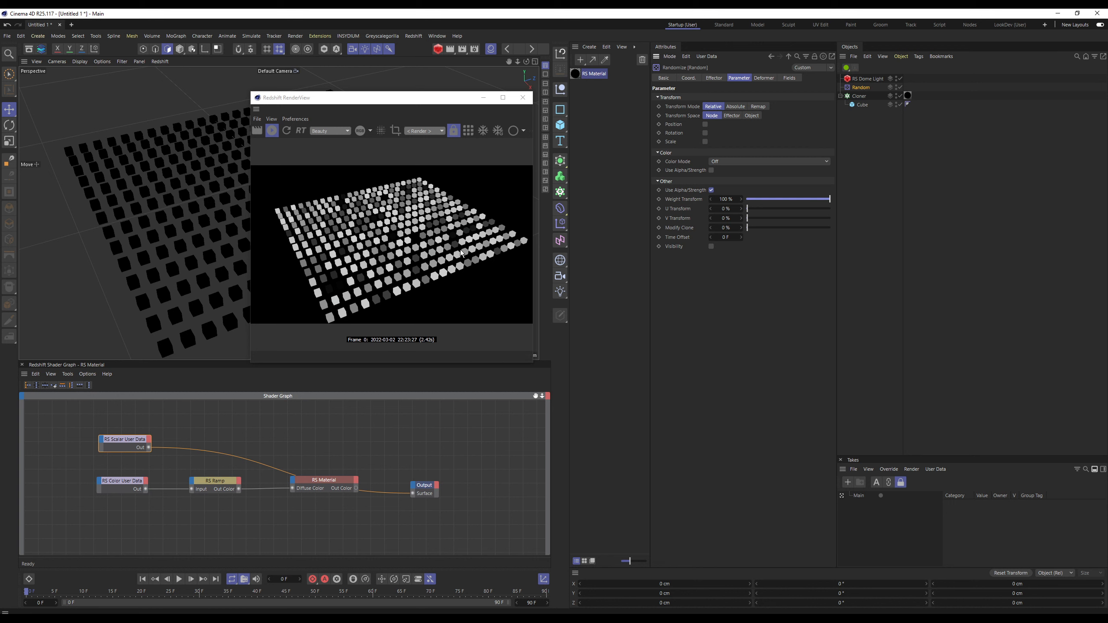
- Move the RS Material node below the row and reconnect its Out Color to the Output's Surface
{"action": "left_click", "coordinate": [332, 484]}
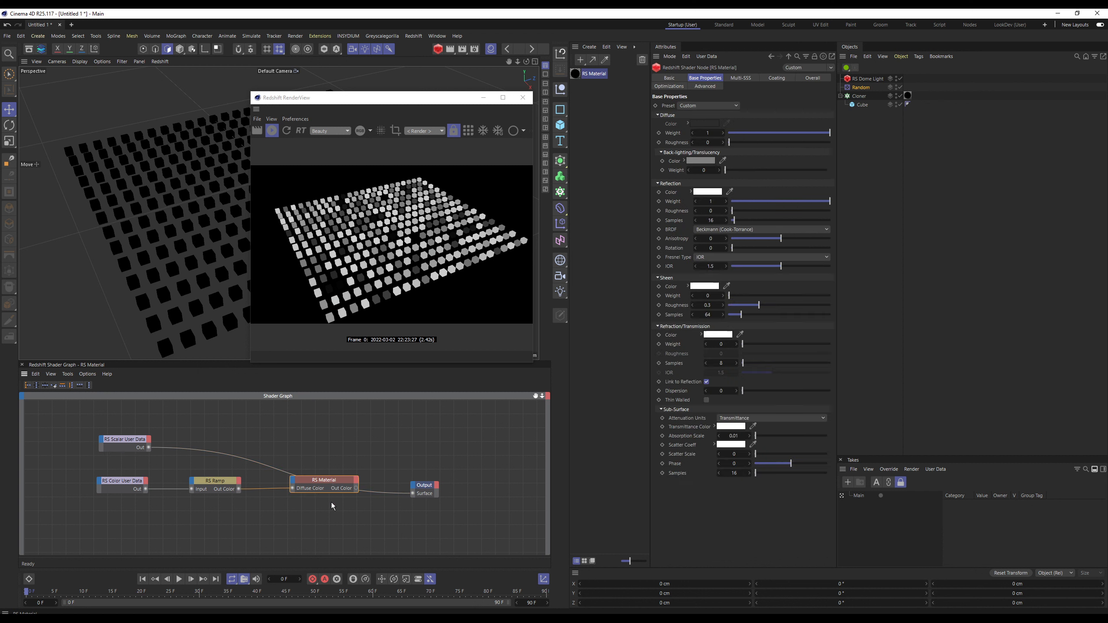
{"action": "left_click_drag", "start_coordinate": [327, 482], "coordinate": [413, 494]}
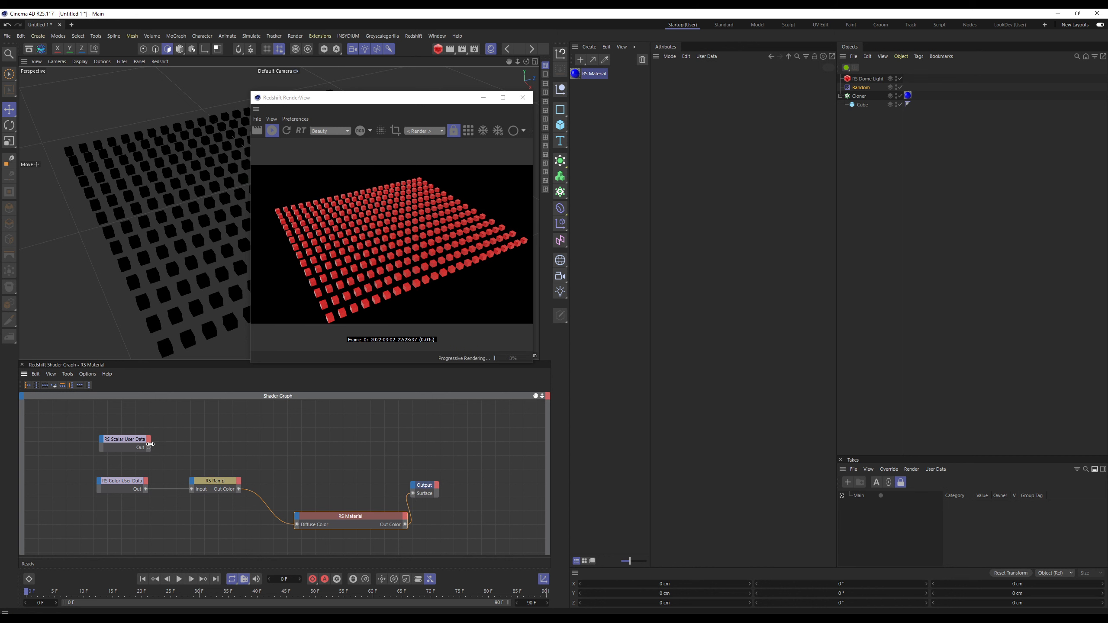
- Connect the RS Scalar User Data's Out to the RS Ramp's Input and tidy the color data, material and output nodes
{"action": "left_click_drag", "start_coordinate": [193, 486], "coordinate": [191, 489]}
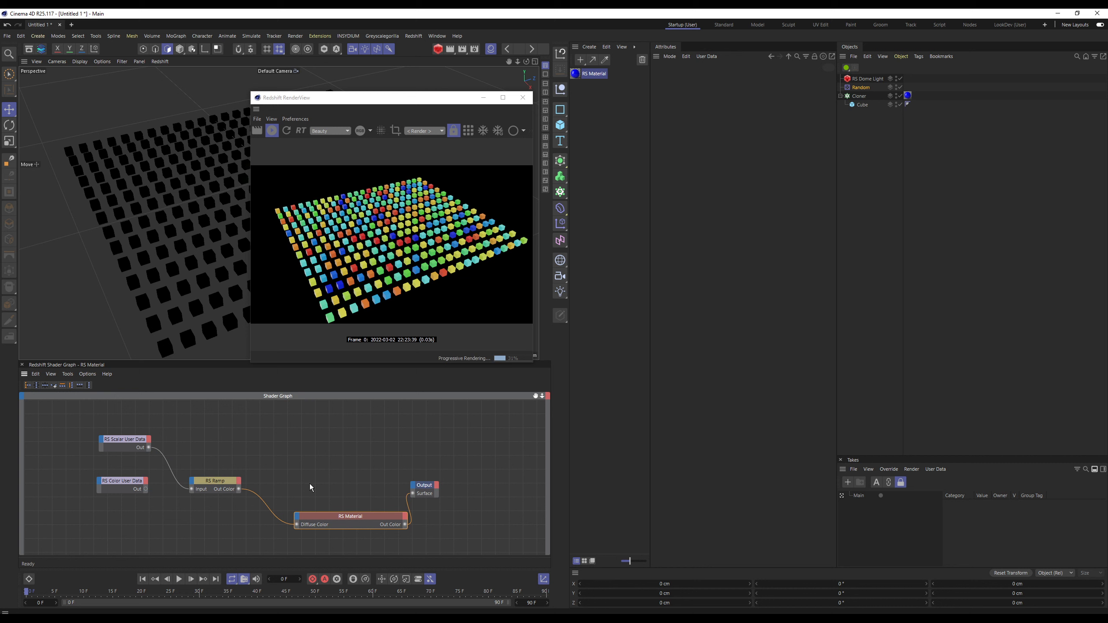
{"action": "left_click_drag", "start_coordinate": [122, 485], "coordinate": [87, 511]}
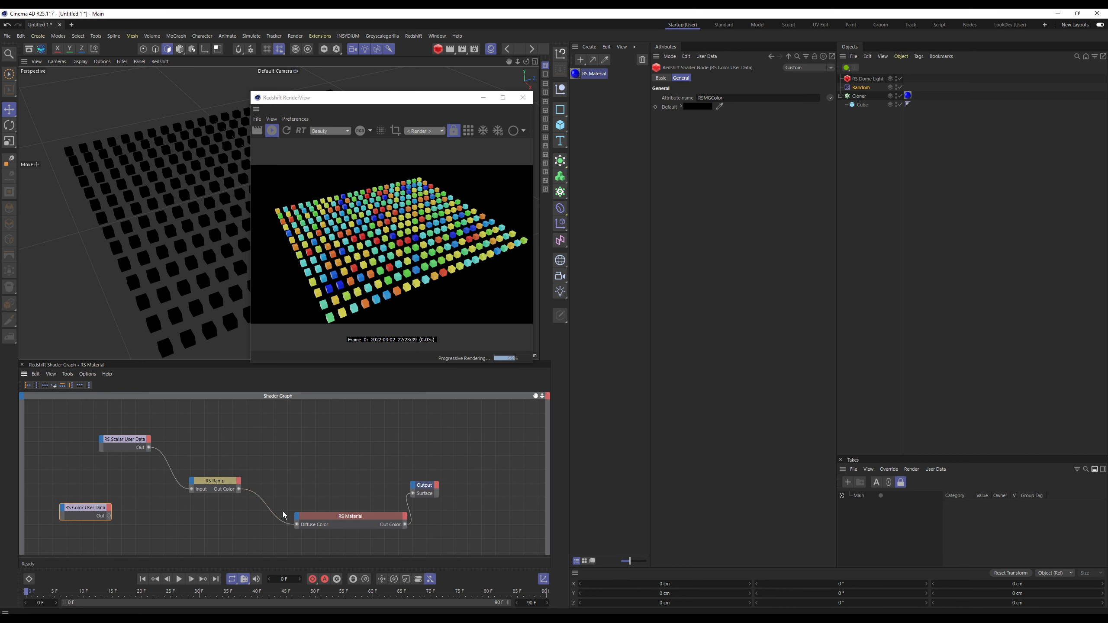
{"action": "left_click_drag", "start_coordinate": [330, 517], "coordinate": [310, 484]}
{"action": "left_click_drag", "start_coordinate": [426, 491], "coordinate": [440, 489]}
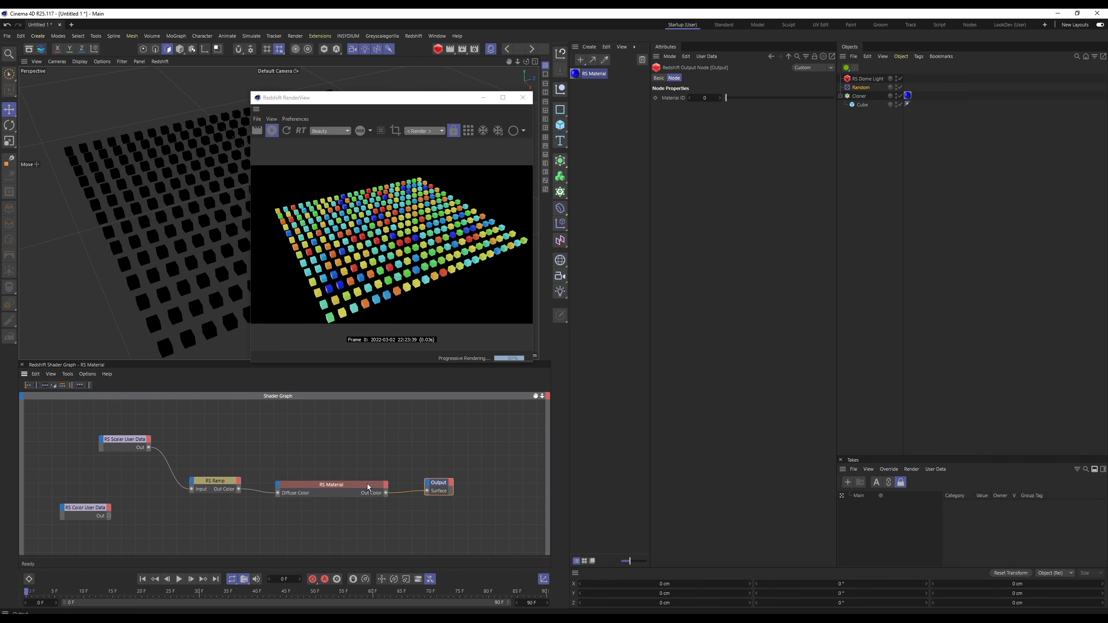
{"action": "left_click", "coordinate": [216, 489]}
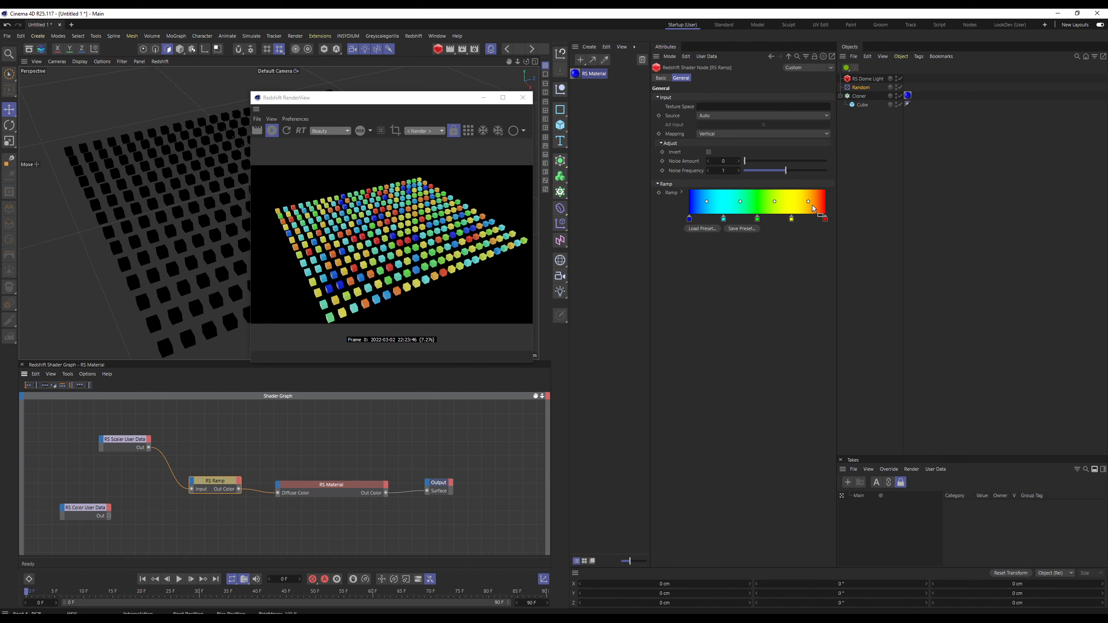
- Stop the interactive Redshift render and switch to the Houdini scene with the copied boxes
{"action": "left_click", "coordinate": [272, 132]}
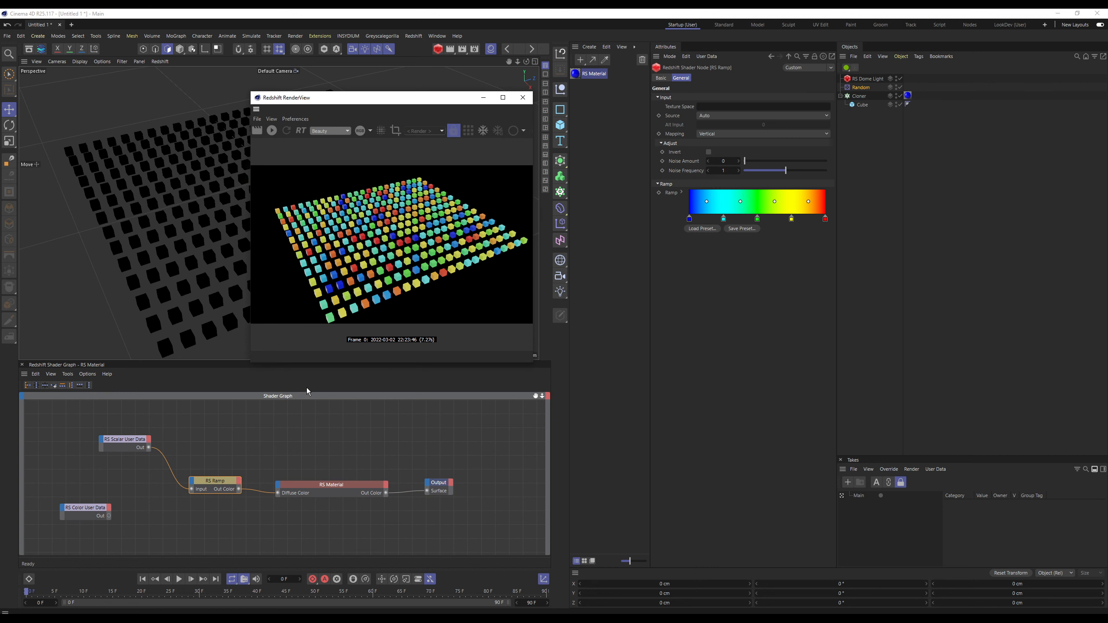
{"action": "key", "text": "alt+Tab"}
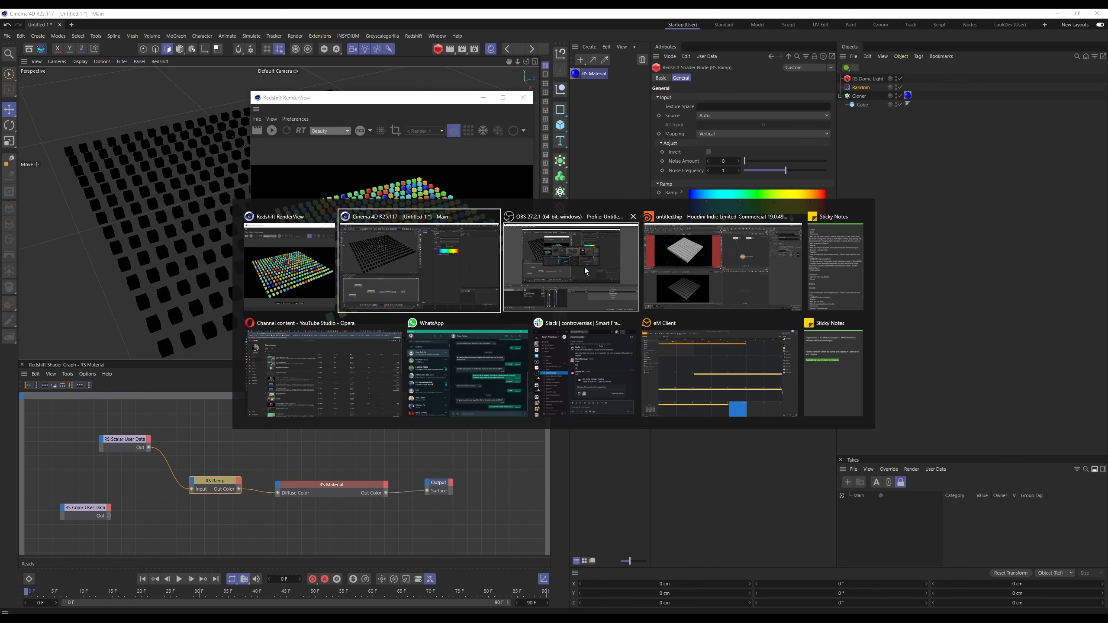
{"action": "left_click", "coordinate": [715, 274]}
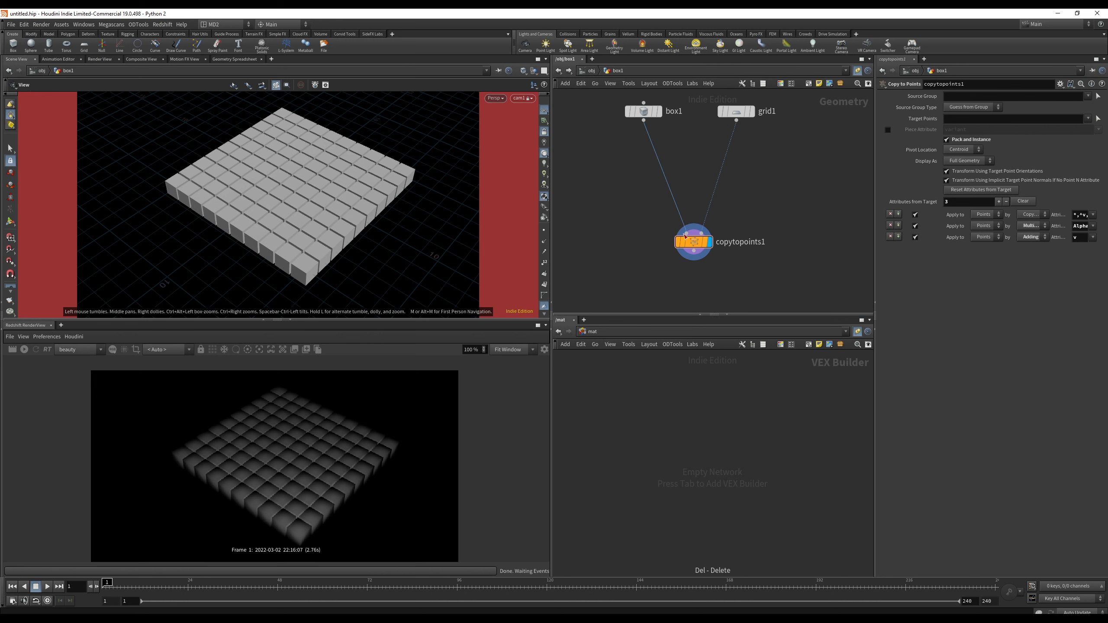
- Rearrange the geometry network by spreading box1 and grid1 apart and centring copytopoints1 below them
{"action": "left_click_drag", "start_coordinate": [596, 107], "coordinate": [814, 266]}
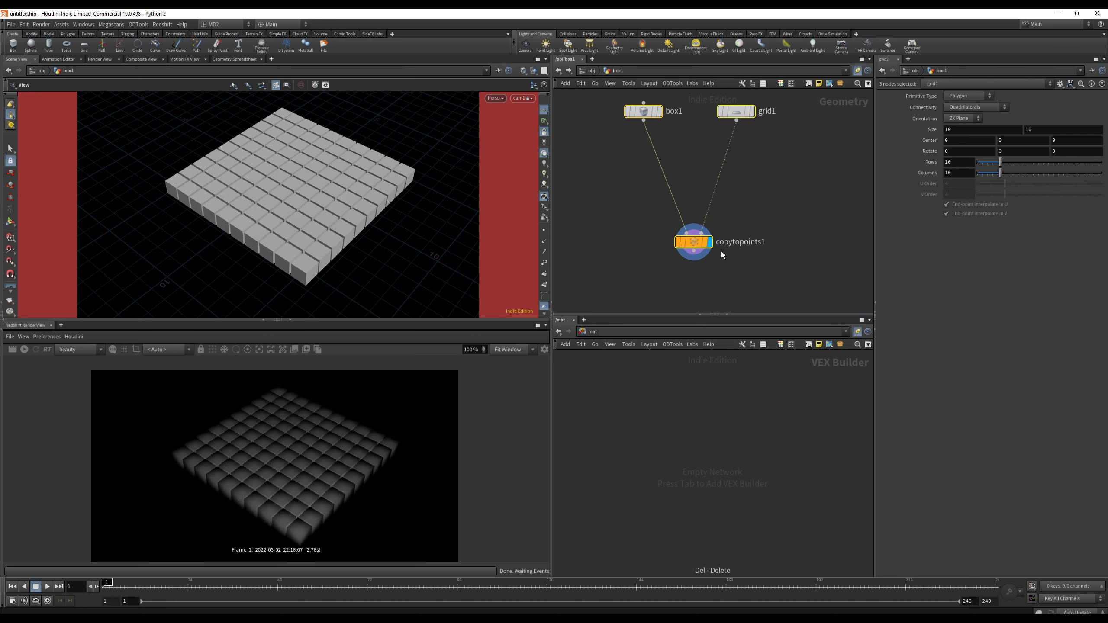
{"action": "left_click_drag", "start_coordinate": [697, 243], "coordinate": [697, 248]}
{"action": "left_click", "coordinate": [611, 235]}
{"action": "left_click", "coordinate": [705, 260]}
{"action": "left_click_drag", "start_coordinate": [639, 119], "coordinate": [619, 120]}
{"action": "left_click_drag", "start_coordinate": [740, 119], "coordinate": [757, 122]}
{"action": "left_click_drag", "start_coordinate": [693, 252], "coordinate": [687, 214]}
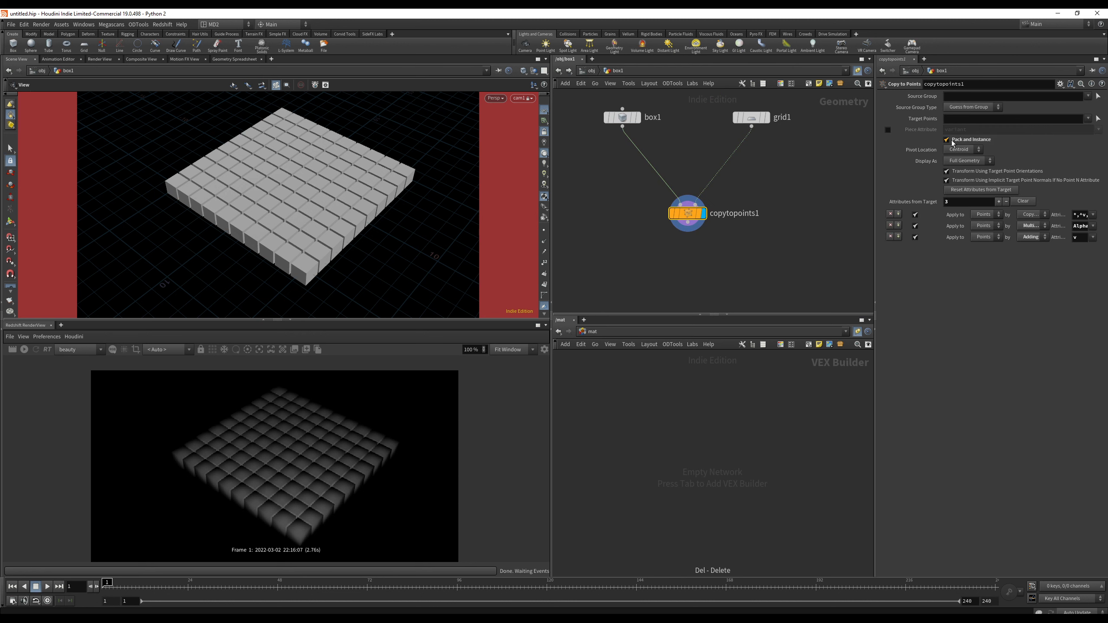
- Turn off Pack and Instance on the copytopoints1 node
{"action": "left_click", "coordinate": [945, 140]}
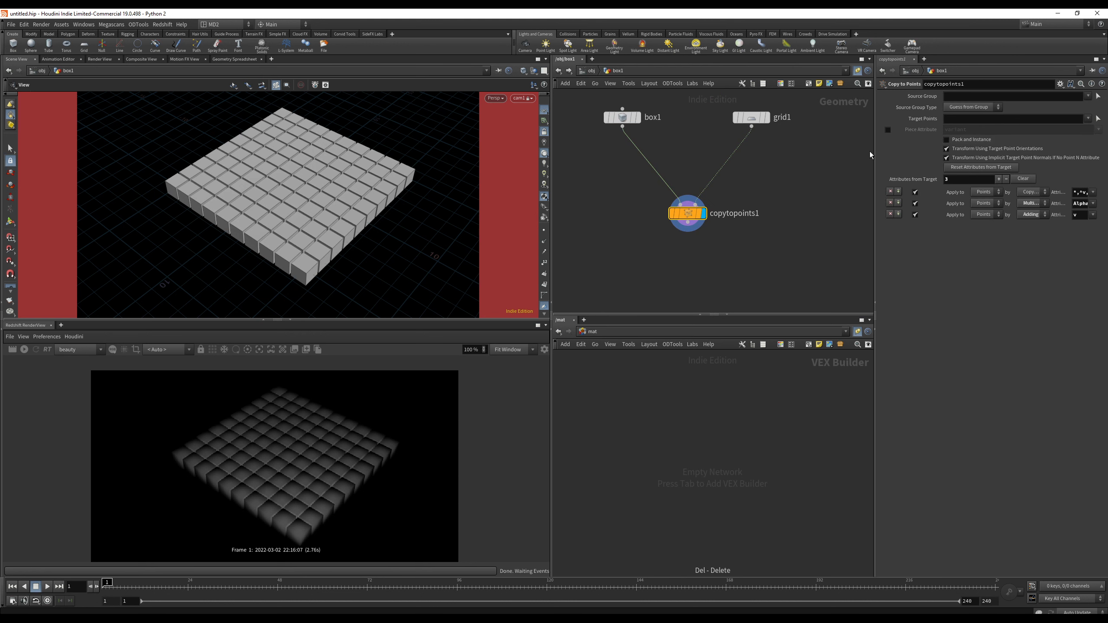
{"action": "left_click_drag", "start_coordinate": [688, 215], "coordinate": [689, 213]}
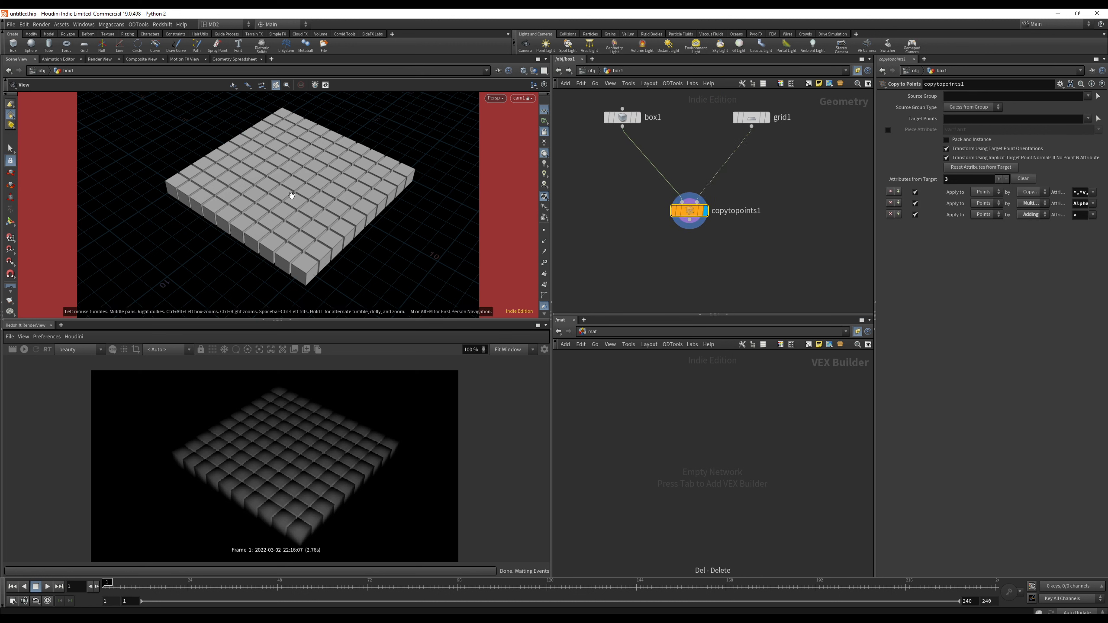
- Add a Color node after copytopoints1, place it just below and make it the displayed node
{"action": "left_click", "coordinate": [690, 224]}
{"action": "key", "text": "Tab"}
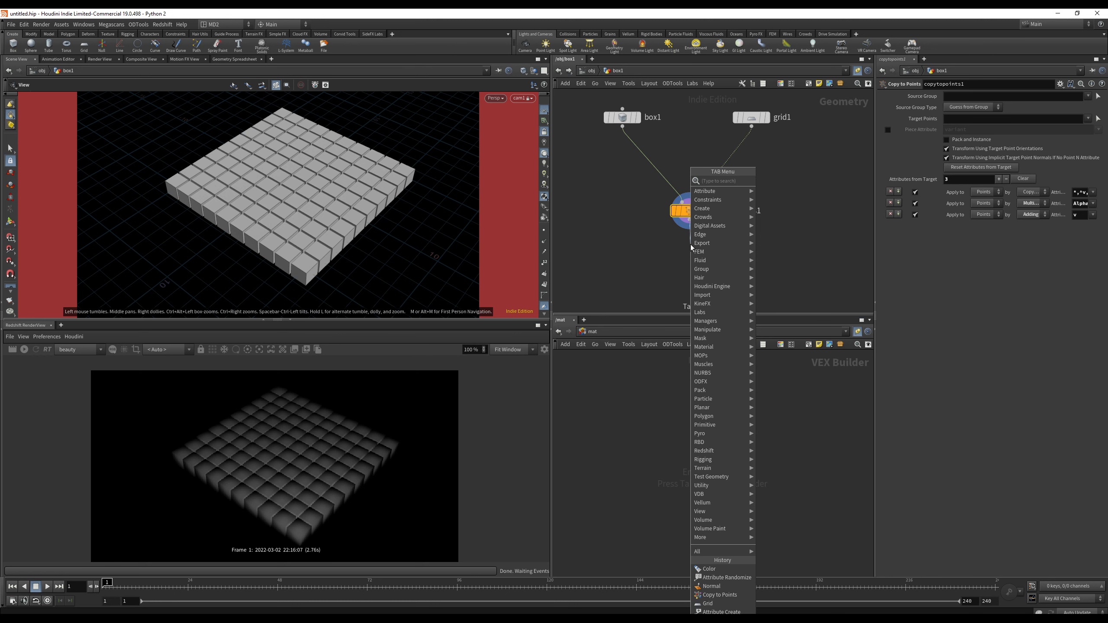
{"action": "type", "text": "color"}
{"action": "key", "text": "Return"}
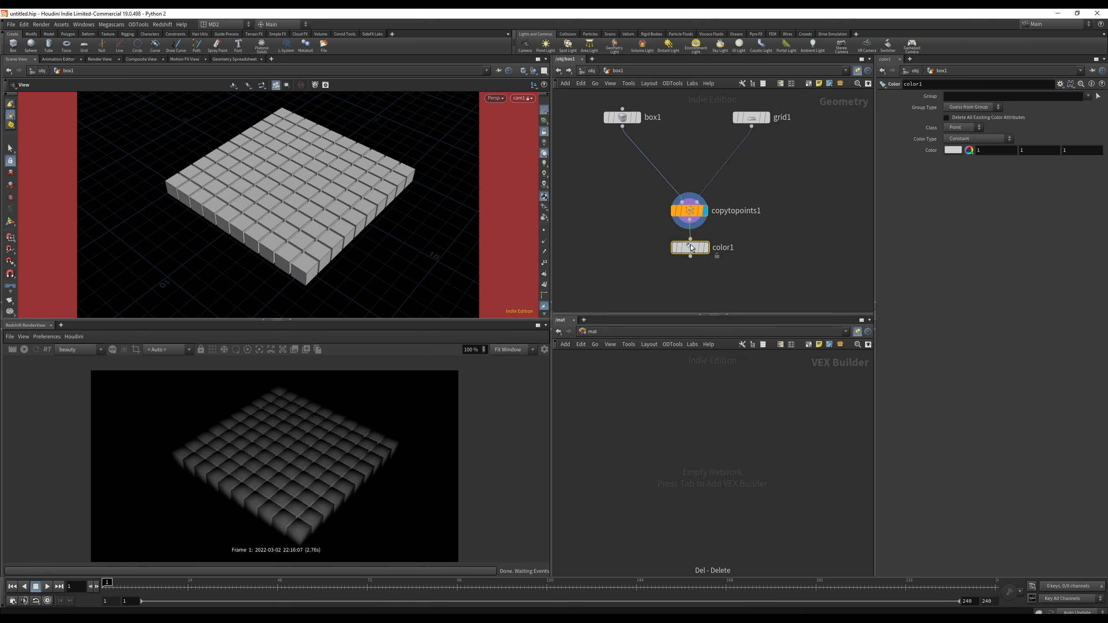
{"action": "double_click", "coordinate": [691, 248]}
{"action": "left_click", "coordinate": [604, 71]}
{"action": "left_click_drag", "start_coordinate": [694, 251], "coordinate": [694, 258]}
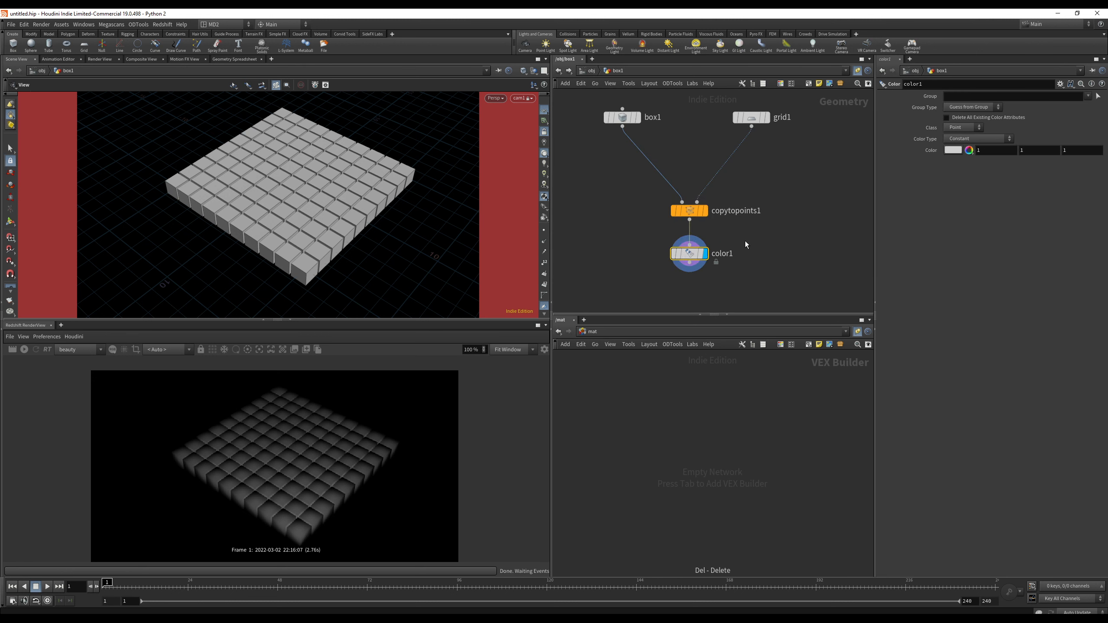
- Set the Color node's Color Type to Random and inspect the colored boxes up close
{"action": "left_click", "coordinate": [965, 140]}
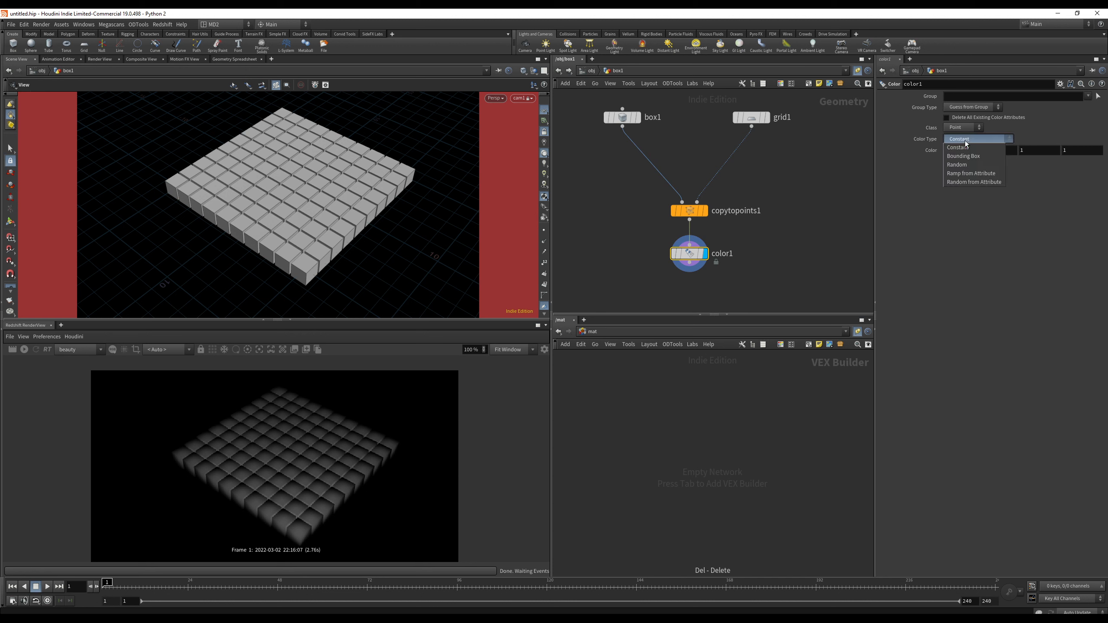
{"action": "left_click", "coordinate": [962, 150]}
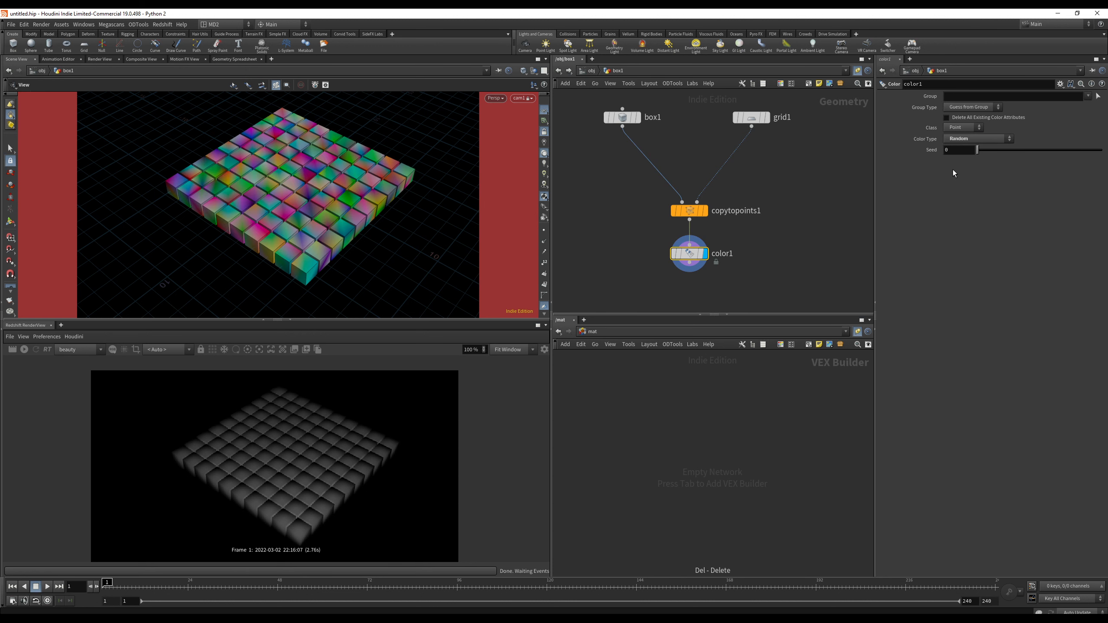
{"action": "right_click_drag", "start_coordinate": [306, 202], "coordinate": [334, 203]}
{"action": "left_click_drag", "start_coordinate": [333, 203], "coordinate": [406, 191]}
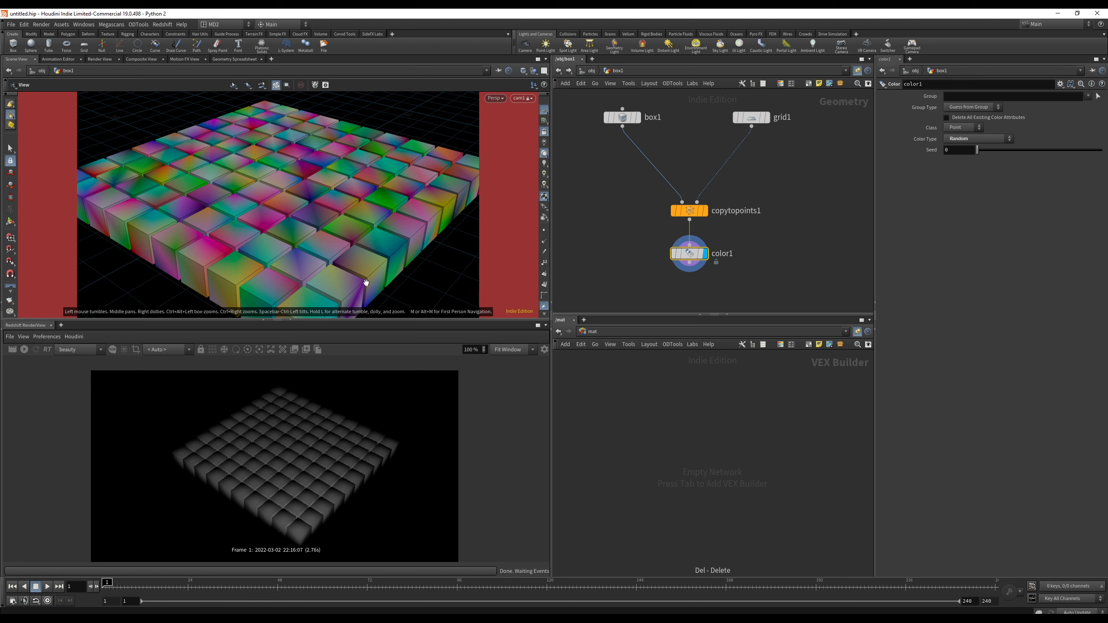
- Turn on Pack and Instance on copytopoints1, reframe the boxes and refresh the Redshift render
{"action": "left_click", "coordinate": [688, 210]}
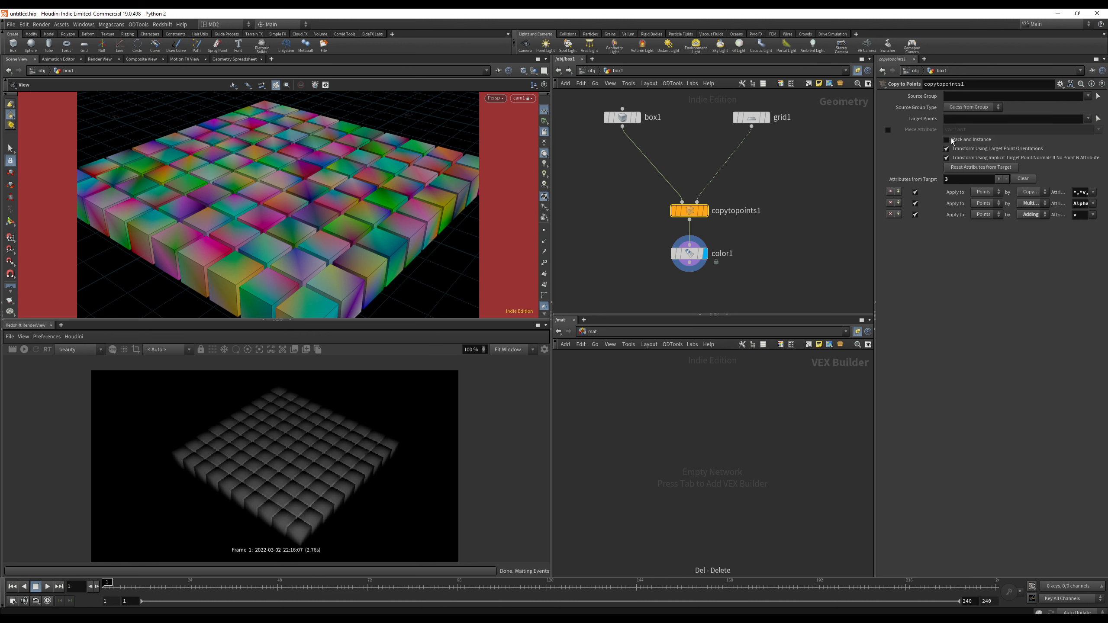
{"action": "left_click", "coordinate": [946, 140]}
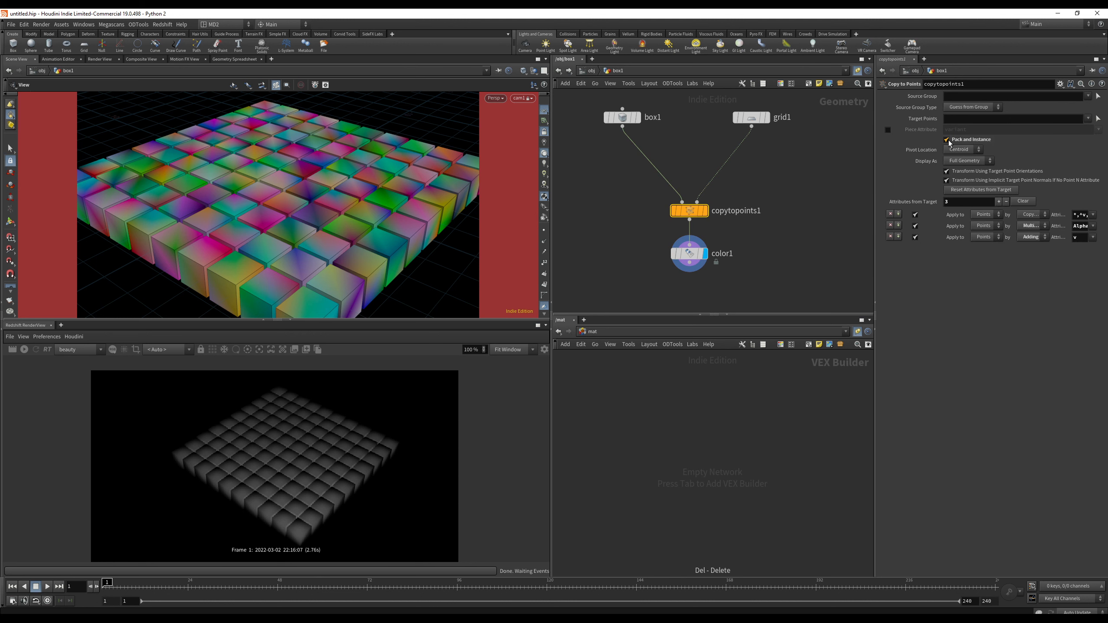
{"action": "left_click_drag", "start_coordinate": [370, 205], "coordinate": [321, 179]}
{"action": "left_click", "coordinate": [37, 350]}
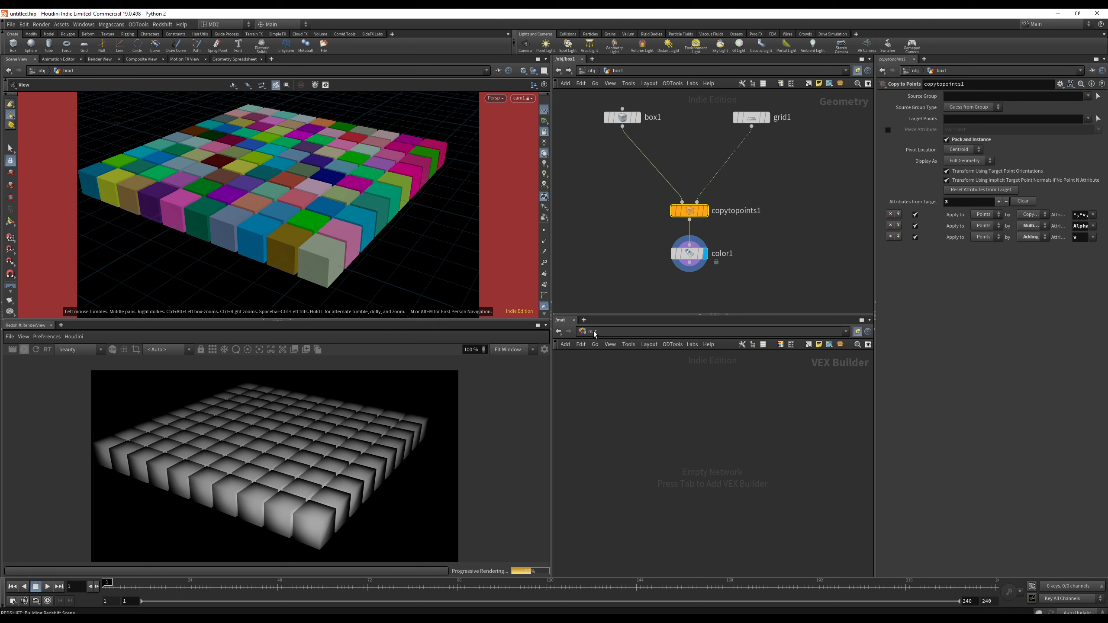
- Close the geometry network pane and switch the remaining material network pane to the obj level
{"action": "left_click", "coordinate": [869, 59]}
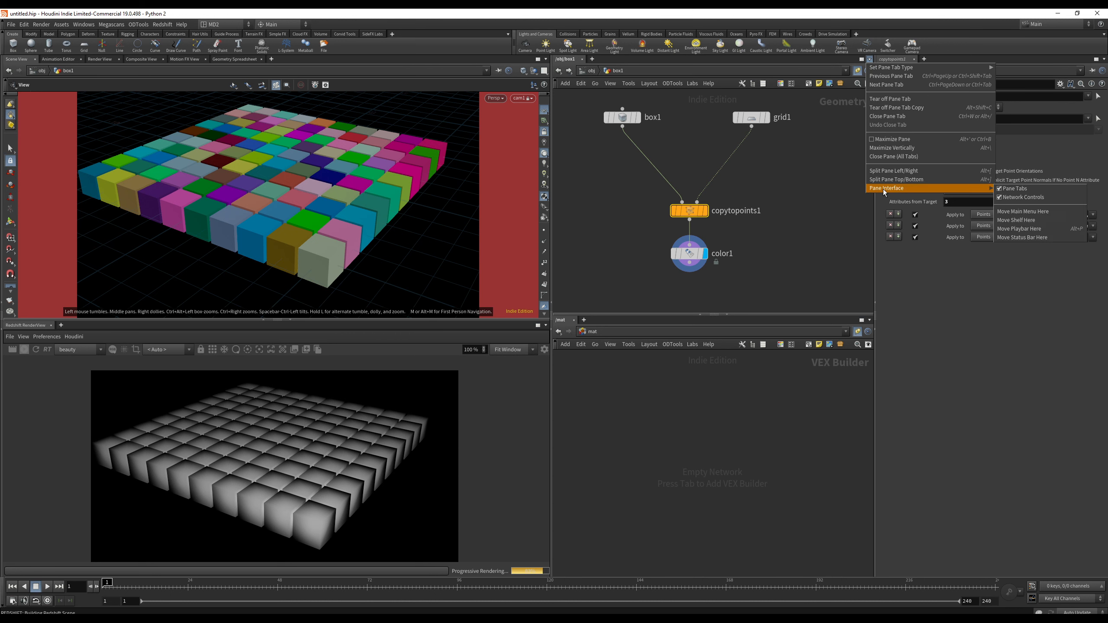
{"action": "left_click", "coordinate": [878, 157]}
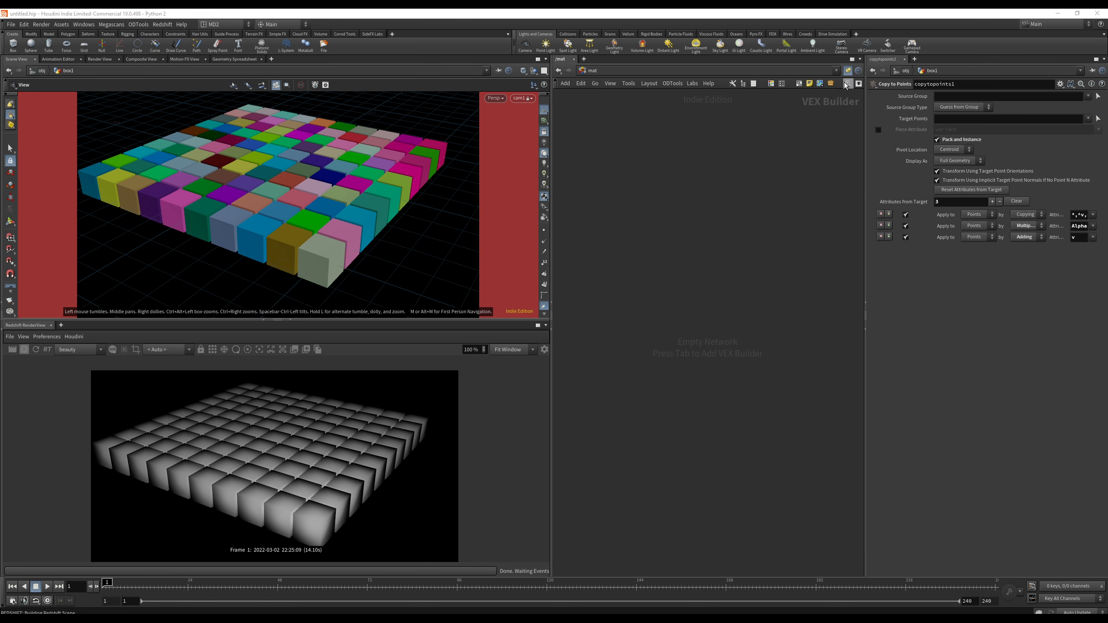
{"action": "left_click", "coordinate": [602, 72]}
{"action": "left_click", "coordinate": [618, 114]}
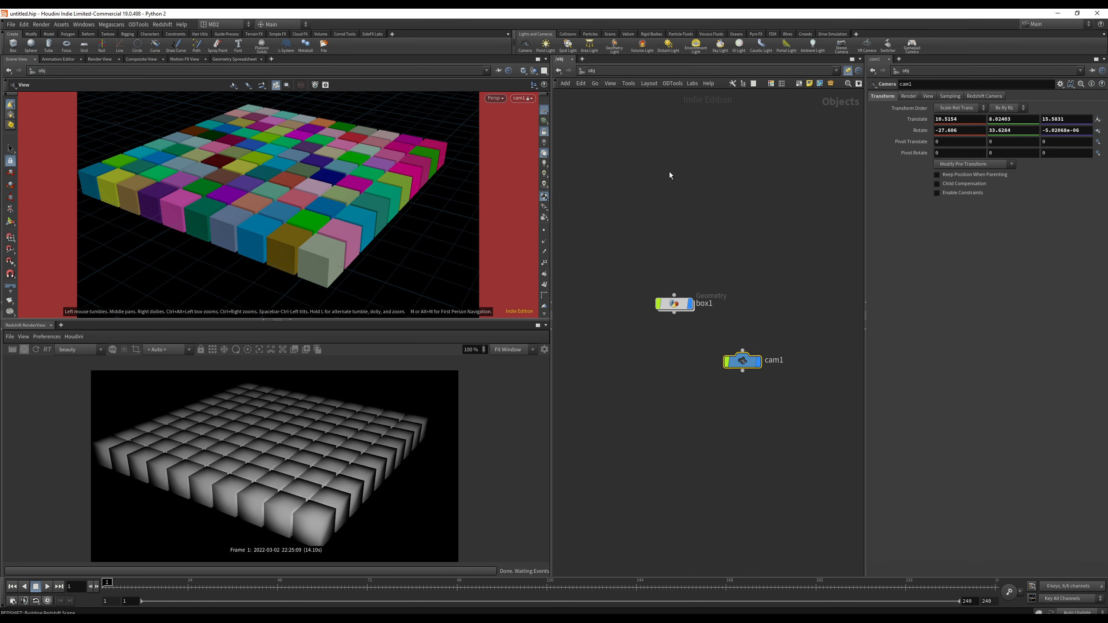
- Place box1 and cam1 side by side at the obj level and enter the box1 geometry network
{"action": "left_click_drag", "start_coordinate": [674, 304], "coordinate": [654, 254]}
{"action": "left_click_drag", "start_coordinate": [743, 360], "coordinate": [782, 258]}
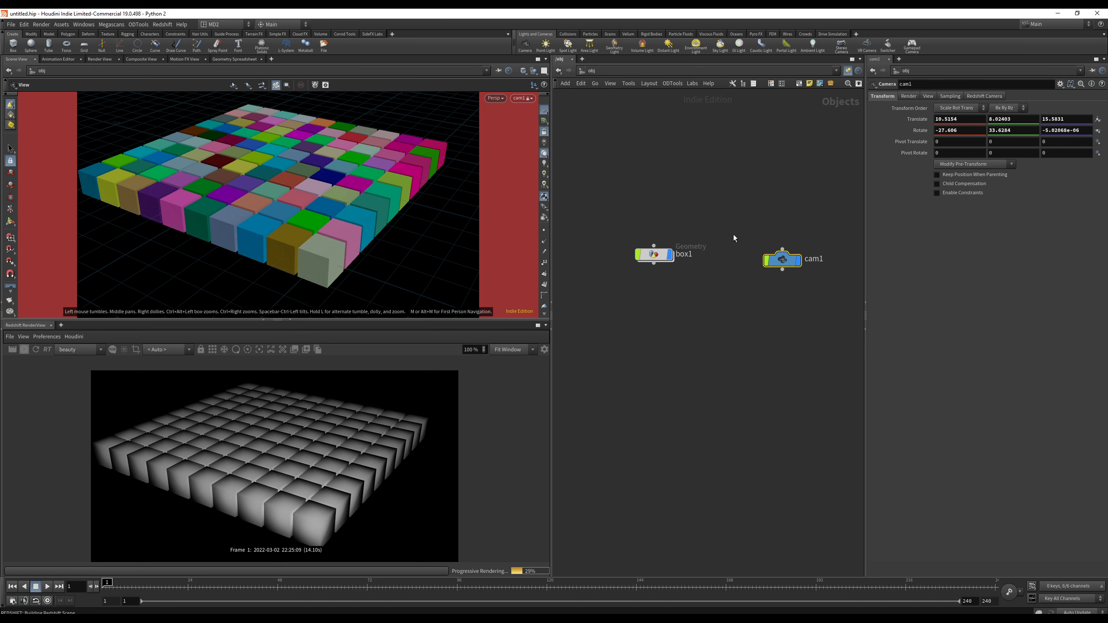
{"action": "double_click", "coordinate": [654, 254]}
{"action": "left_click_drag", "start_coordinate": [644, 264], "coordinate": [655, 264]}
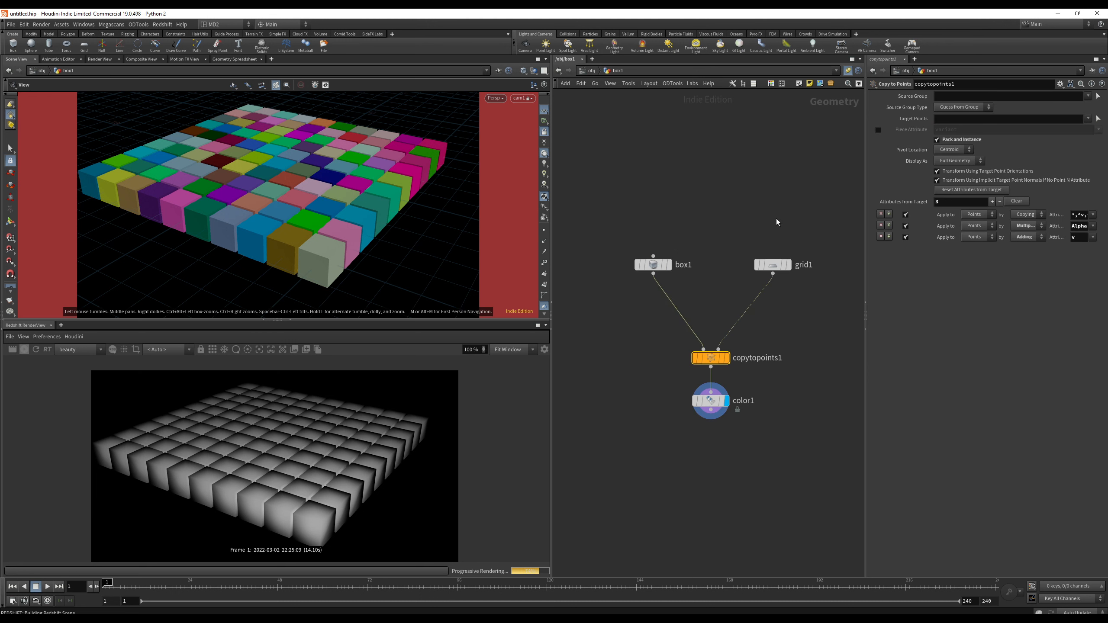
- Split the network pane into an upper and a lower one, both showing the box1 network
{"action": "left_click", "coordinate": [860, 59]}
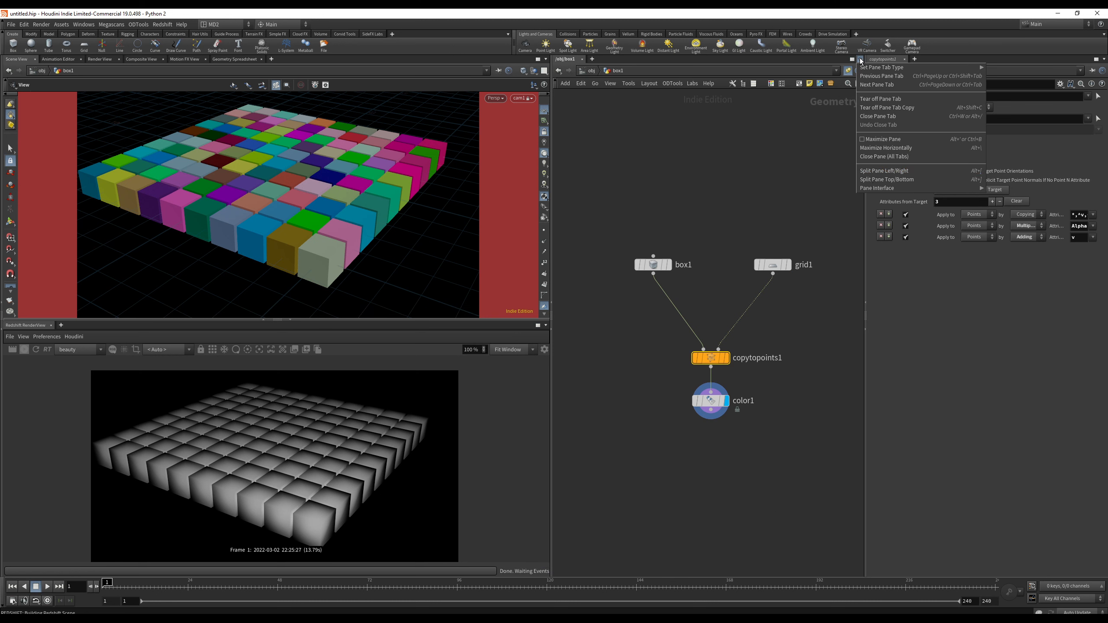
{"action": "left_click", "coordinate": [870, 180]}
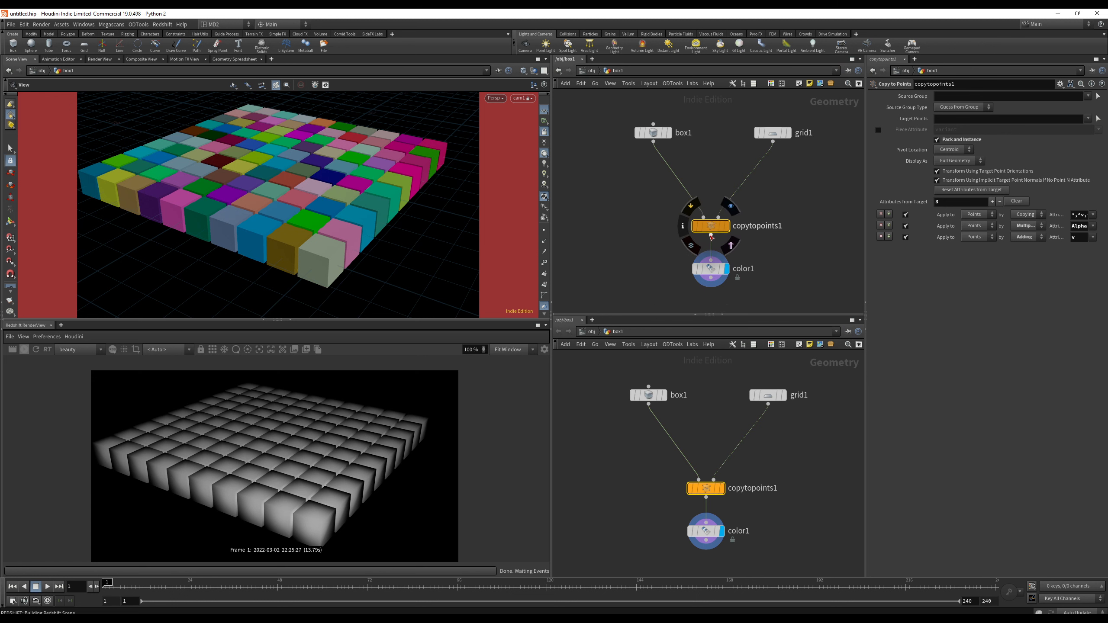
{"action": "double_click", "coordinate": [711, 271]}
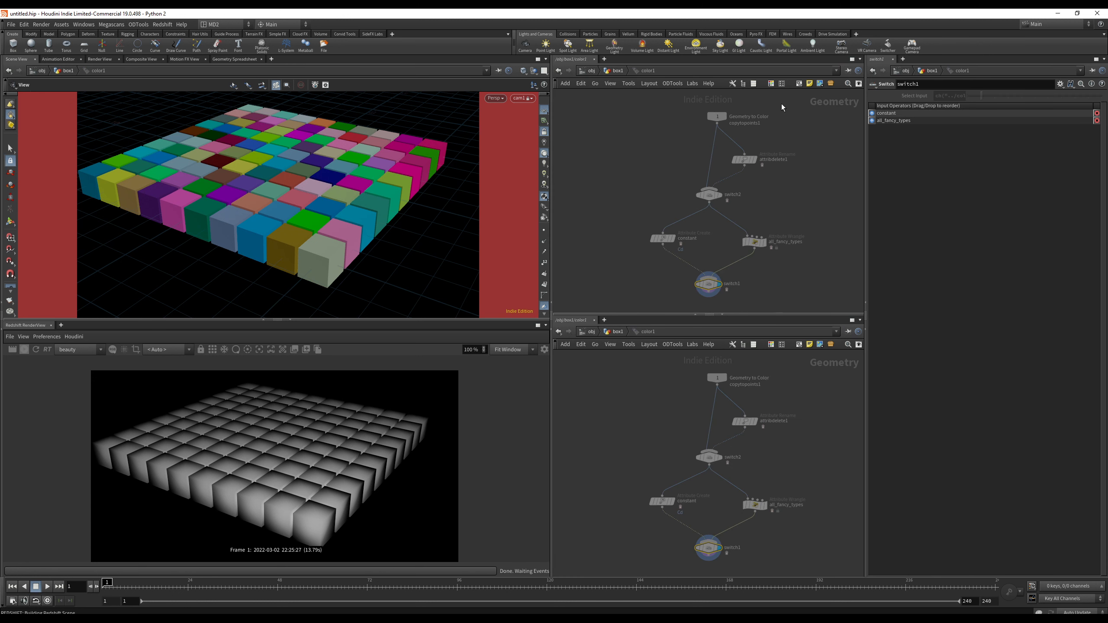
{"action": "key", "text": "u"}
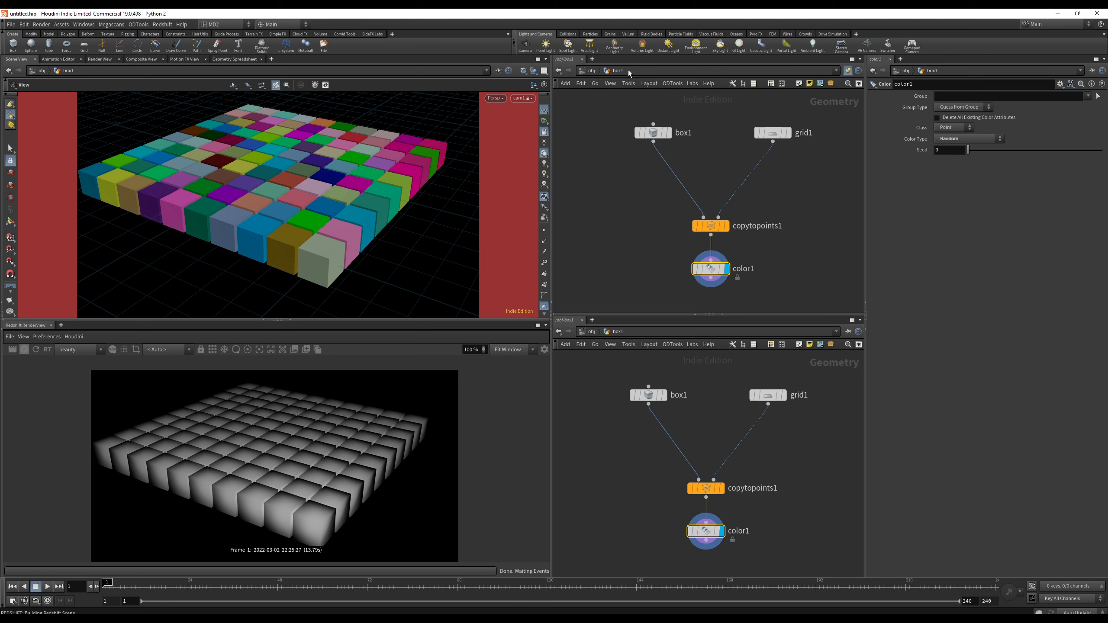
- Switch the lower network pane from the box1 geometry to the mat network
{"action": "left_click", "coordinate": [590, 332]}
{"action": "left_click", "coordinate": [588, 334]}
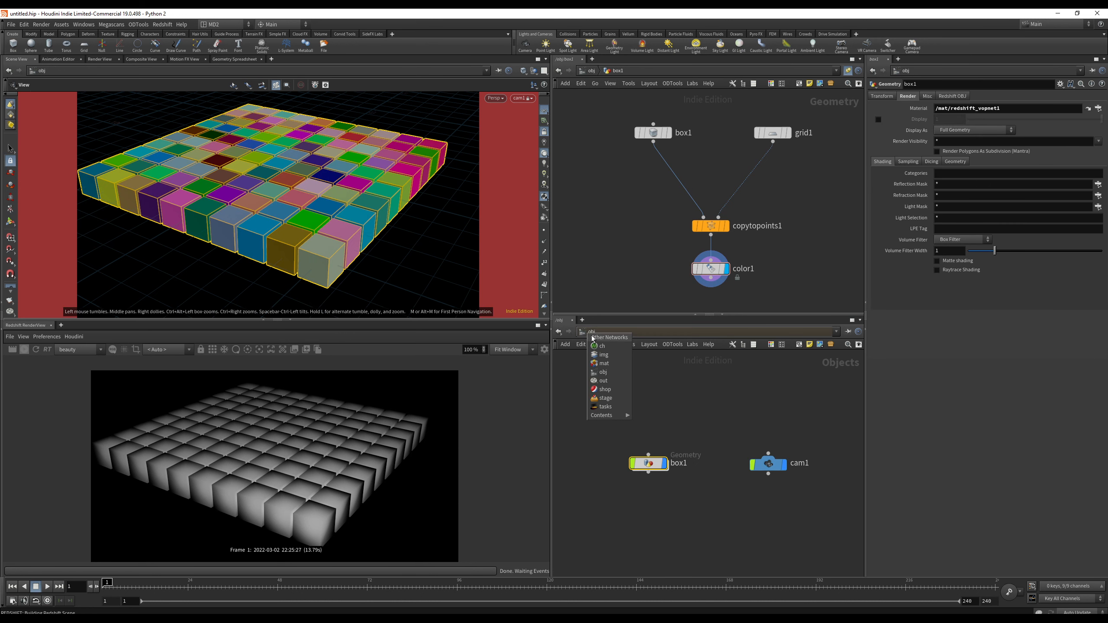
{"action": "left_click", "coordinate": [600, 364]}
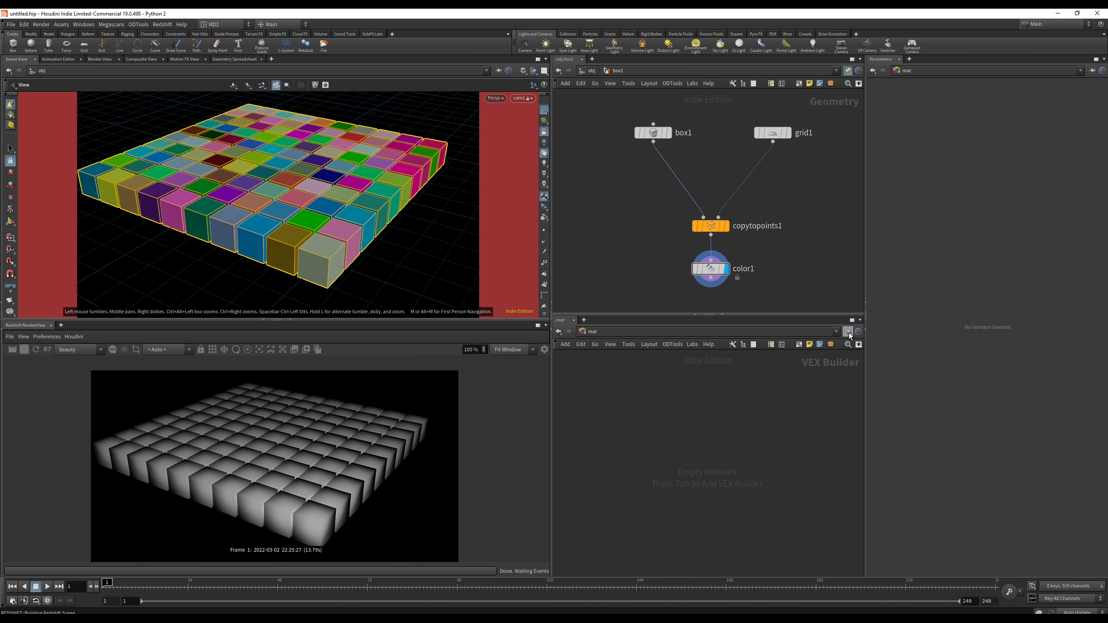
- Add an RS Material Builder to the empty mat network
{"action": "left_click", "coordinate": [682, 395]}
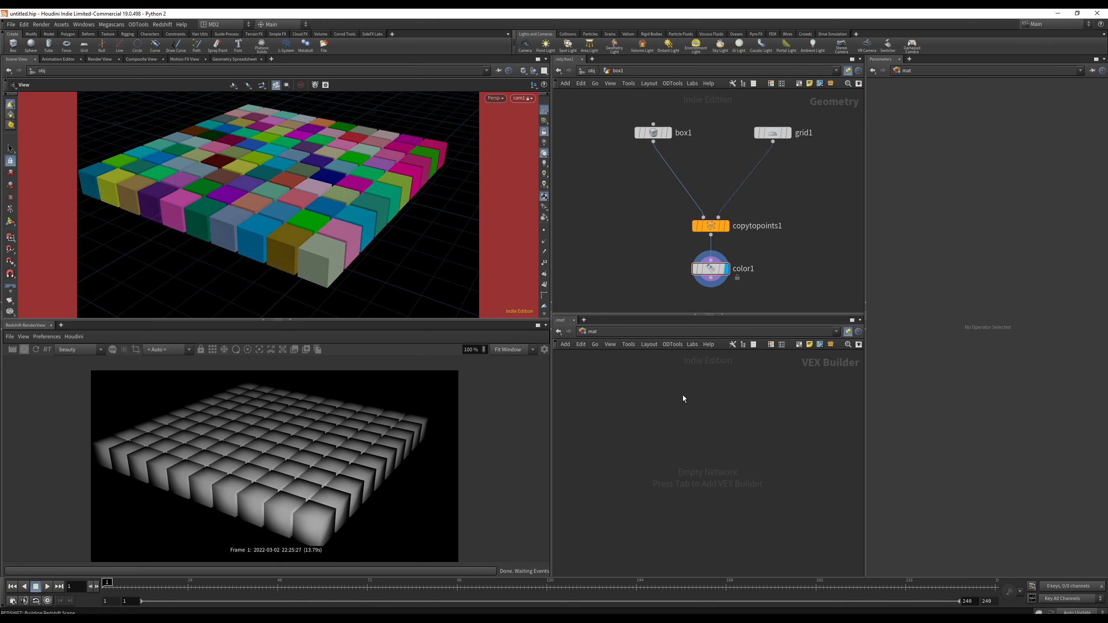
{"action": "key", "text": "Tab"}
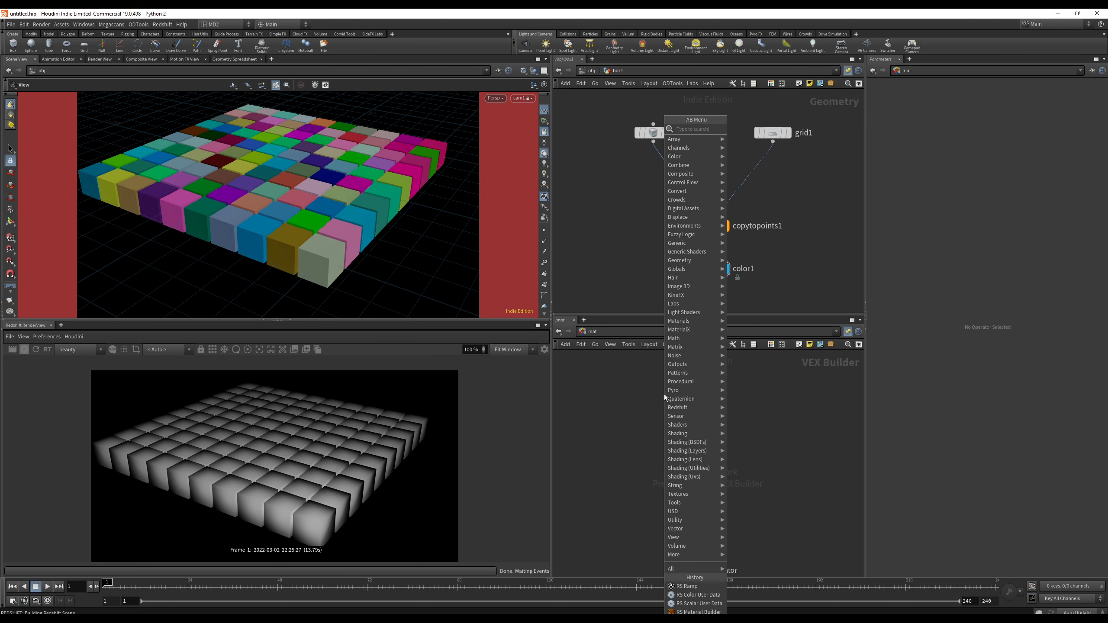
{"action": "type", "text": "rs ma"}
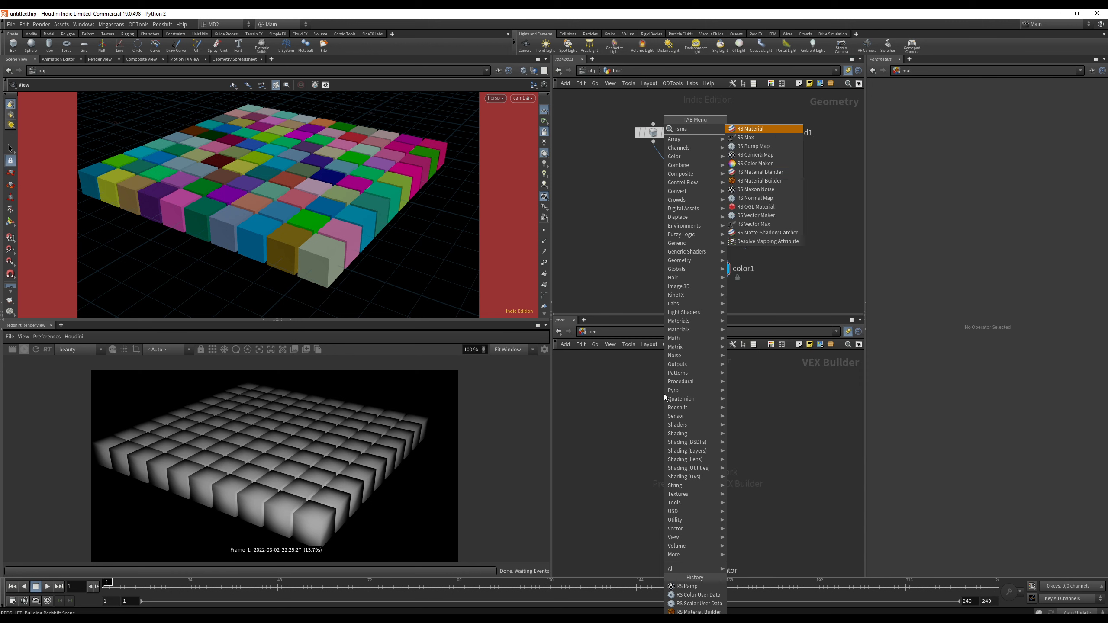
{"action": "type", "text": "t"}
{"action": "key", "text": "Down"}
{"action": "key", "text": "Down"}
{"action": "key", "text": "Down"}
{"action": "key", "text": "Down"}
{"action": "key", "text": "Up"}
{"action": "key", "text": "Up"}
{"action": "key", "text": "Up"}
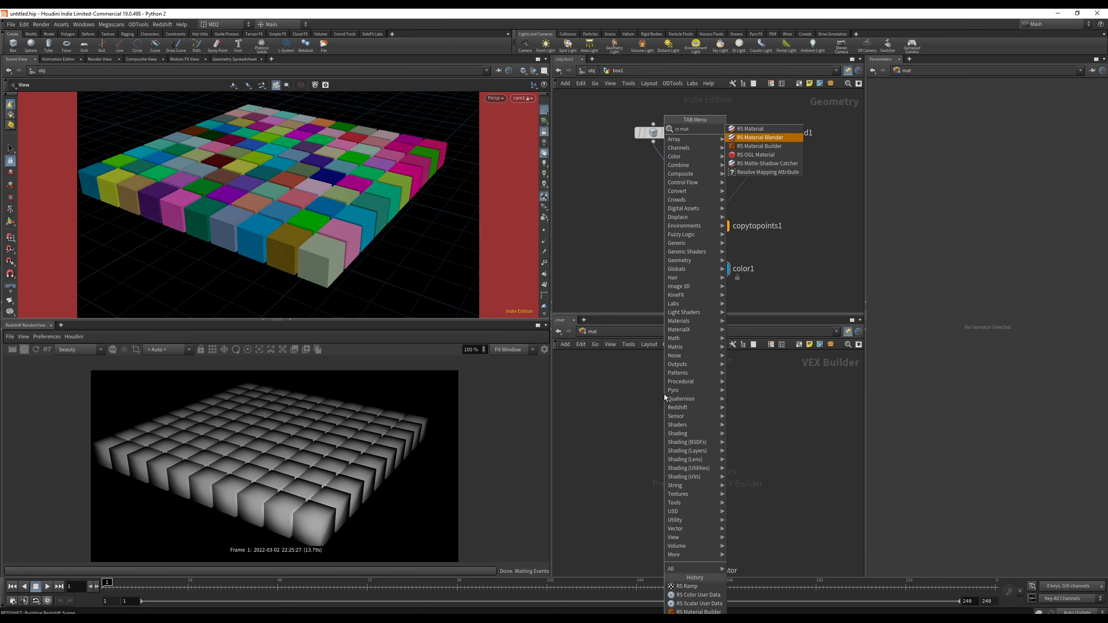
{"action": "key", "text": "Down"}
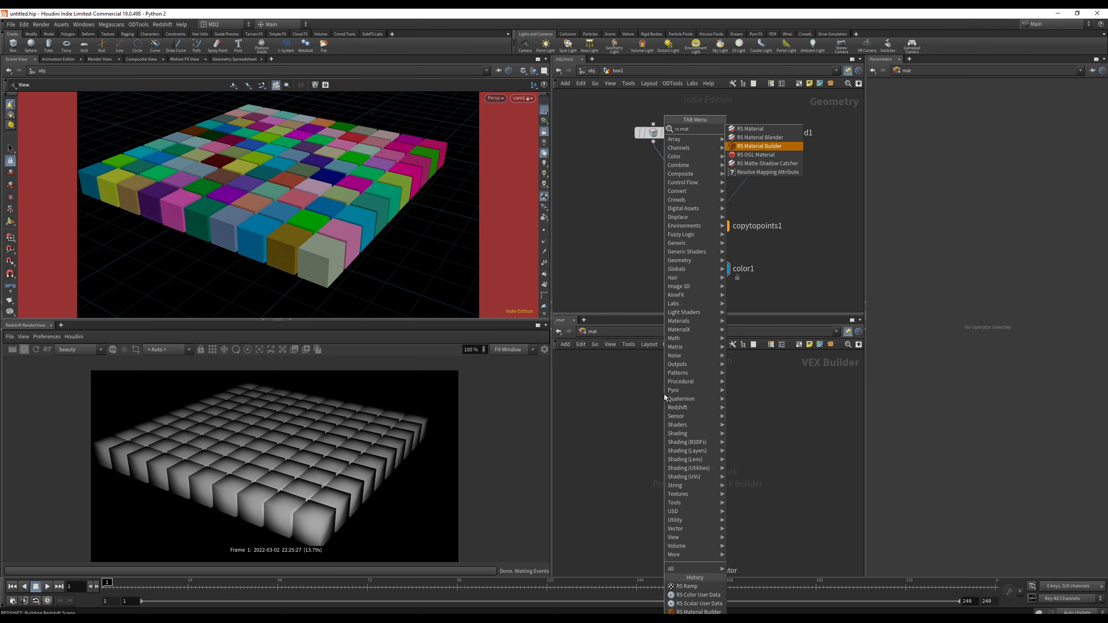
{"action": "key", "text": "Return"}
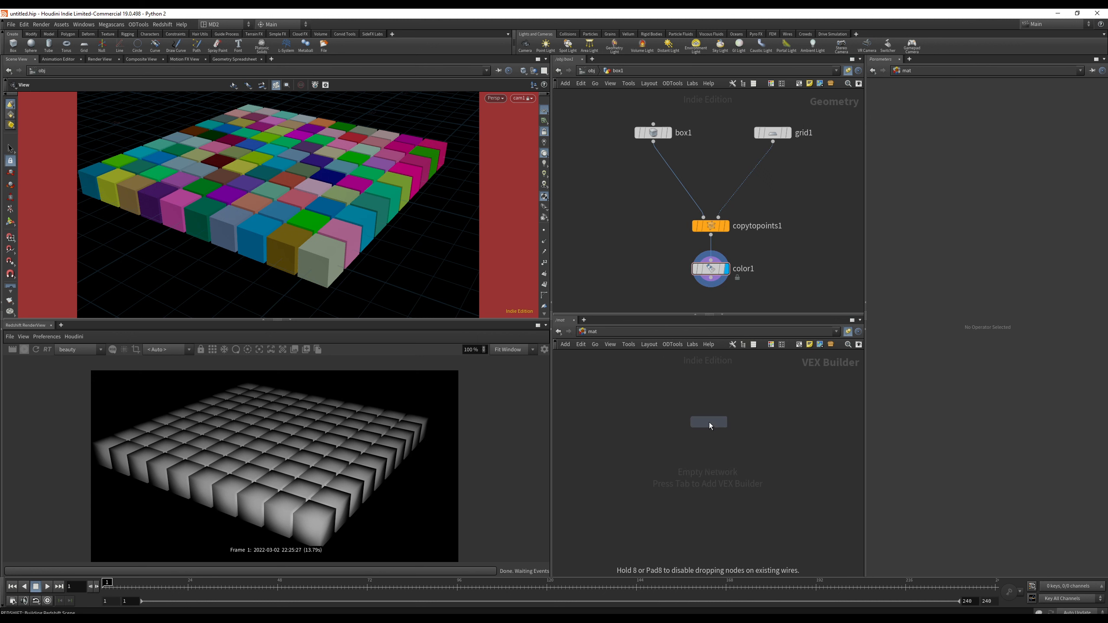
{"action": "left_click", "coordinate": [710, 424]}
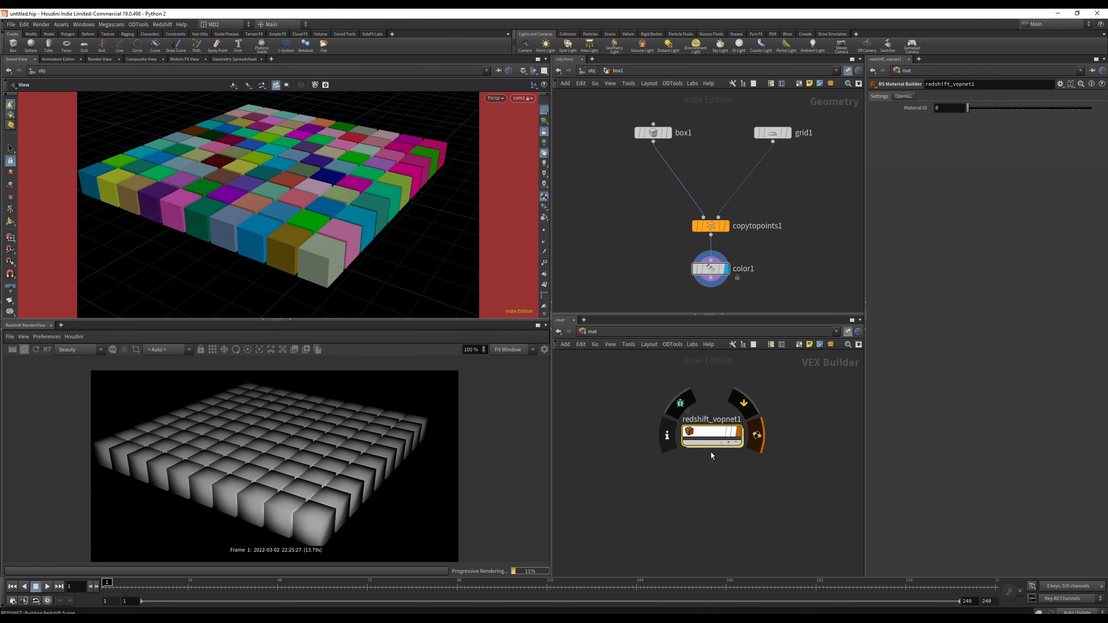
- Enter the RS Material Builder and reposition Material1 and redshift_material1 to leave free space before Material1
{"action": "double_click", "coordinate": [707, 433]}
{"action": "left_click_drag", "start_coordinate": [666, 429], "coordinate": [645, 438]}
{"action": "mouse_move", "coordinate": [759, 440]}
{"action": "left_mouse_down"}
{"action": "mouse_move", "coordinate": [788, 433]}
{"action": "mouse_move", "coordinate": [772, 435]}
{"action": "left_mouse_up"}
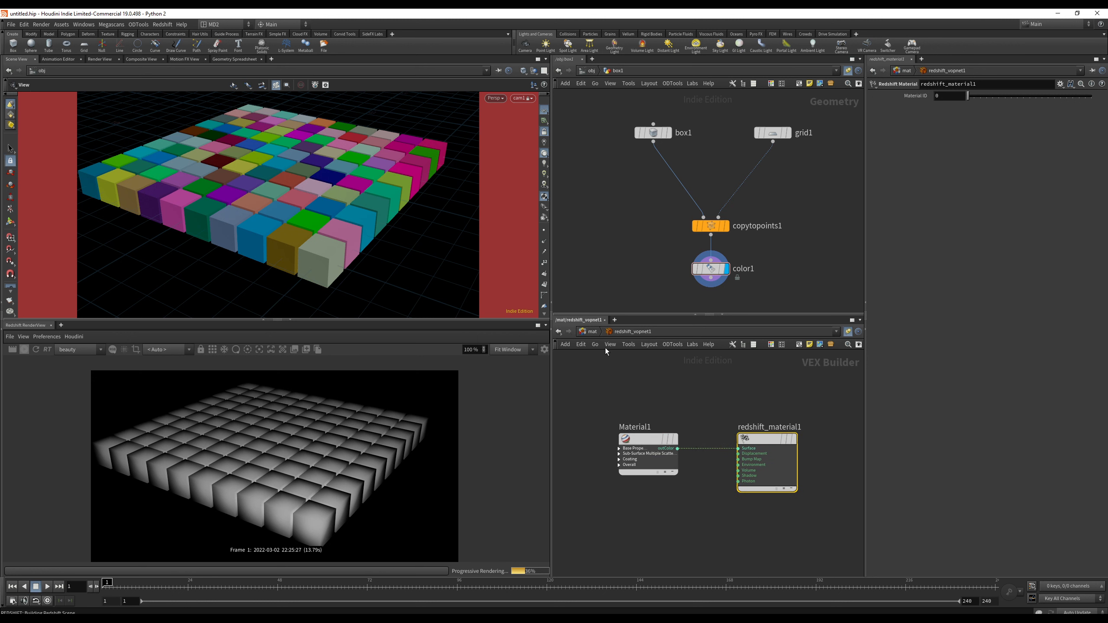
{"action": "left_click_drag", "start_coordinate": [654, 440], "coordinate": [689, 439]}
{"action": "left_click_drag", "start_coordinate": [616, 390], "coordinate": [768, 425]}
{"action": "left_click", "coordinate": [599, 411]}
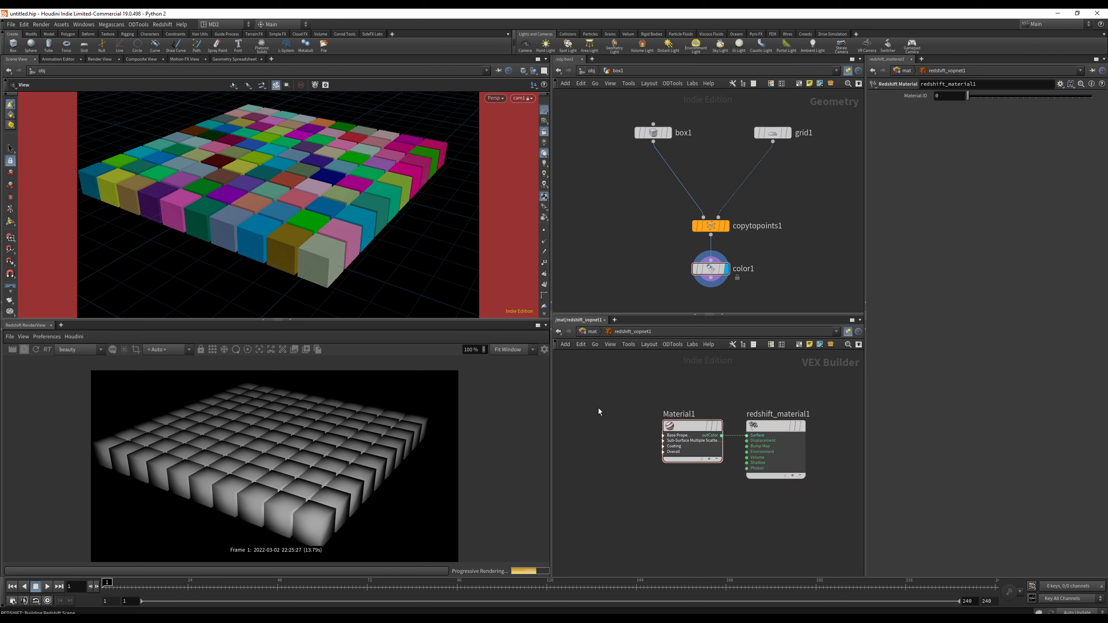
- Add an RS Color User Data node and connect its output to the diffuse color of Material1
{"action": "key", "text": "Tab"}
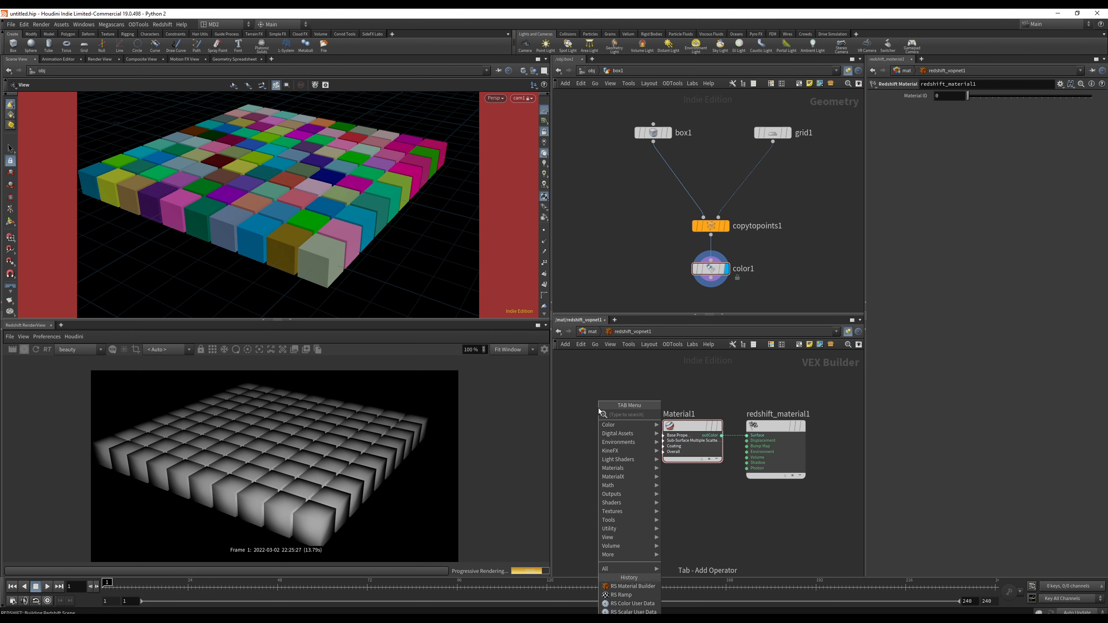
{"action": "type", "text": "user da"}
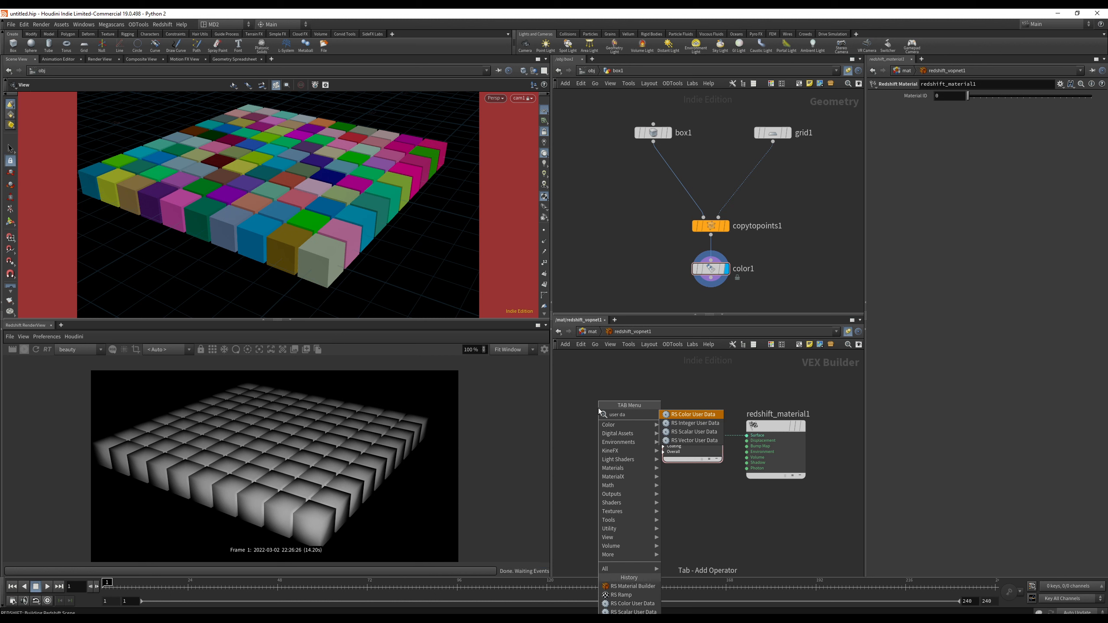
{"action": "key", "text": "Return"}
{"action": "left_click", "coordinate": [597, 408]}
{"action": "left_click", "coordinate": [627, 416]}
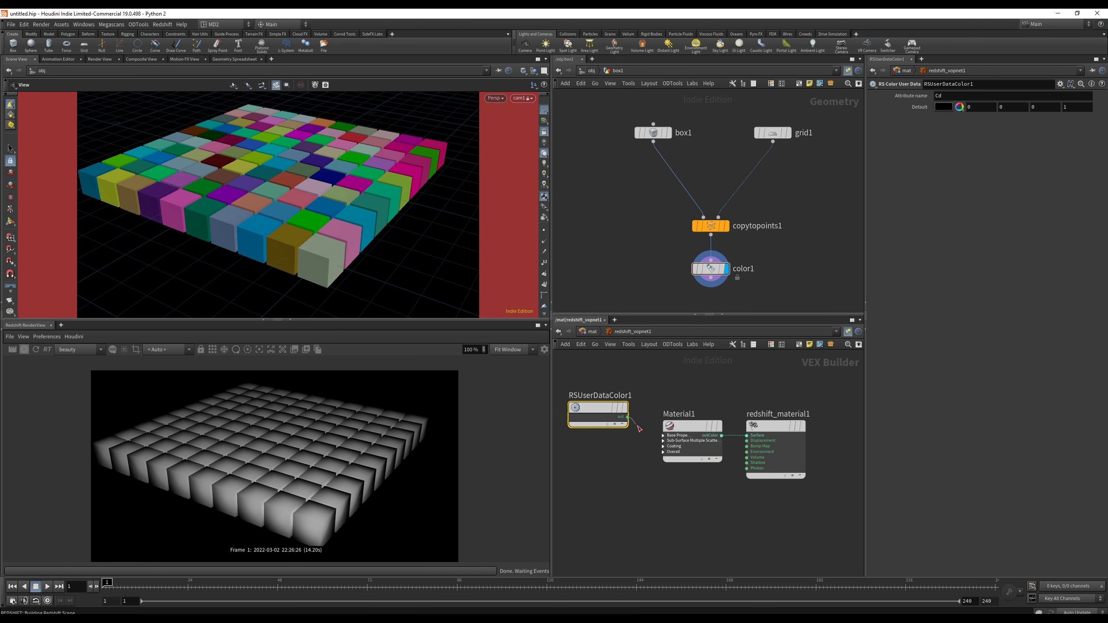
{"action": "left_click", "coordinate": [673, 446]}
{"action": "left_click", "coordinate": [687, 198]}
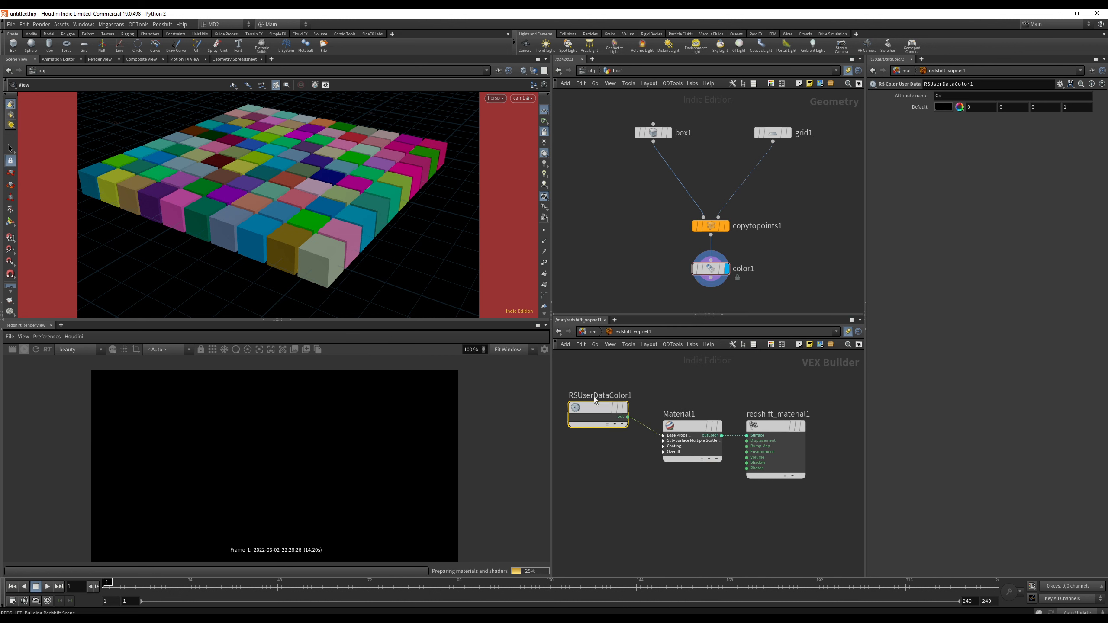
- Align the color user data node beside Material1 and refresh the Redshift render
{"action": "left_click_drag", "start_coordinate": [593, 396], "coordinate": [593, 420]}
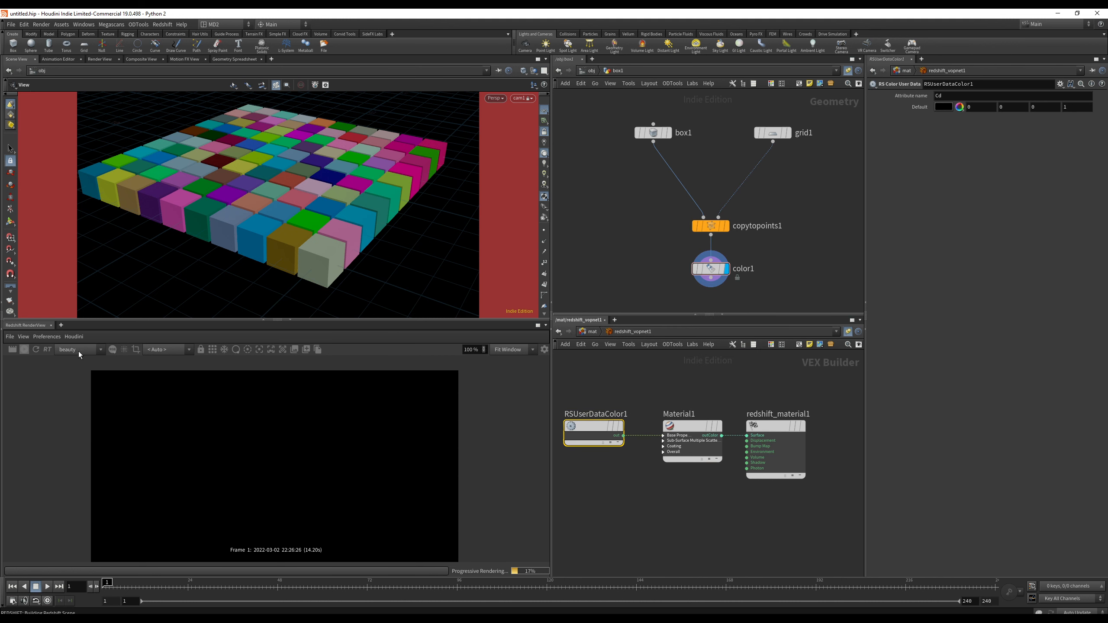
{"action": "left_click", "coordinate": [35, 350]}
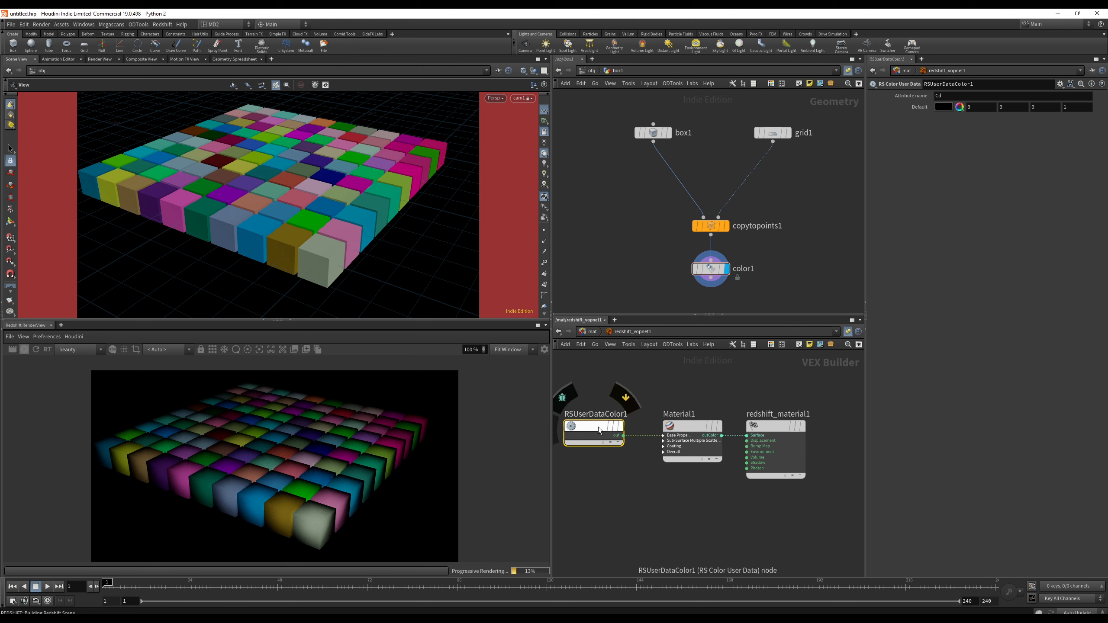
{"action": "left_click_drag", "start_coordinate": [598, 427], "coordinate": [613, 427]}
- Compare the point attributes of color1, grid1 and copytopoints1 with the attribute name in the color user data node
{"action": "left_click", "coordinate": [956, 100]}
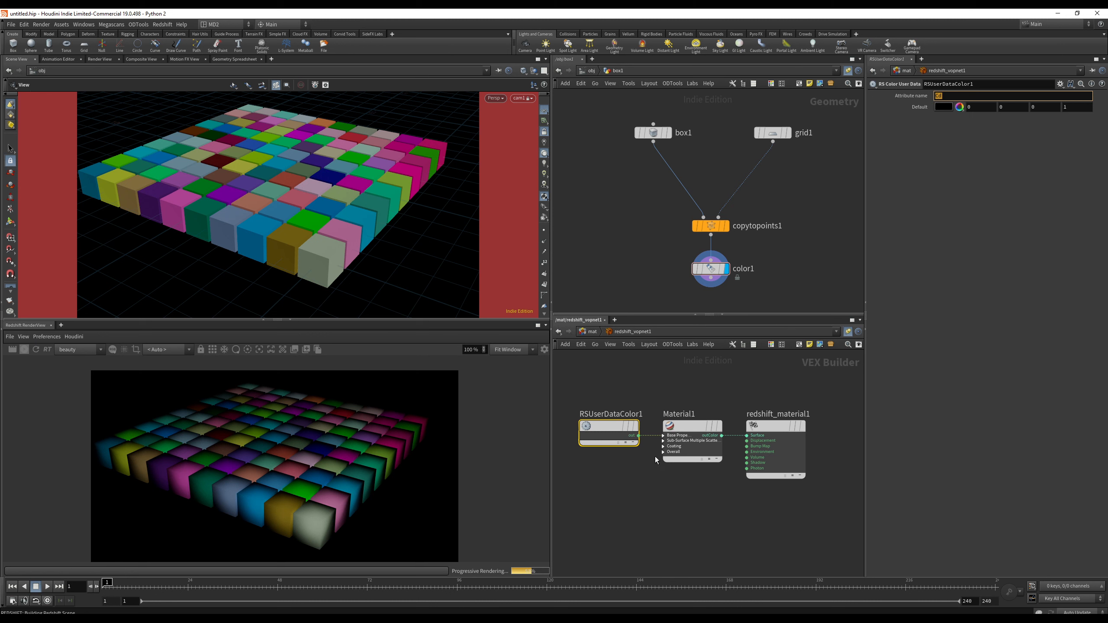
{"action": "left_click", "coordinate": [711, 273]}
{"action": "left_click_drag", "start_coordinate": [711, 273], "coordinate": [711, 270]}
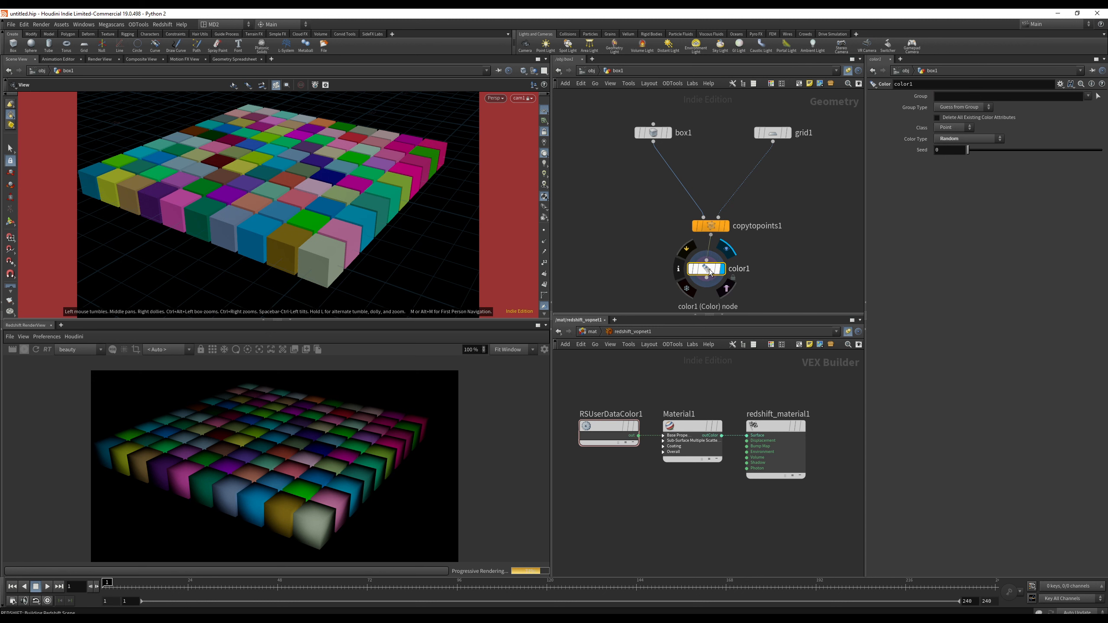
{"action": "middle_click", "coordinate": [707, 274]}
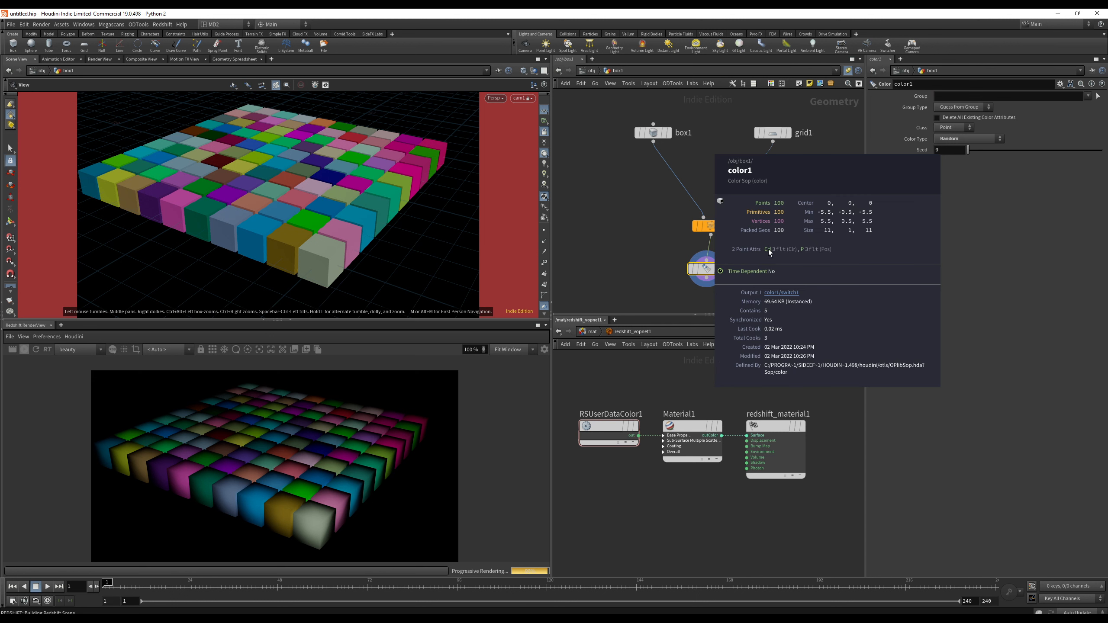
{"action": "left_click", "coordinate": [773, 138]}
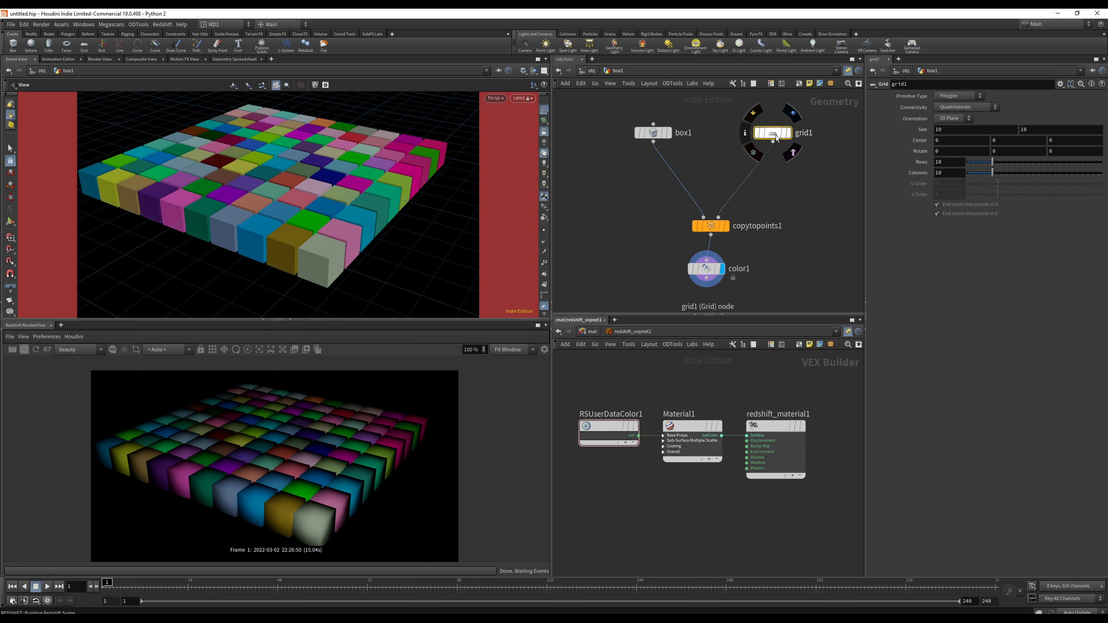
{"action": "middle_click", "coordinate": [776, 139]}
{"action": "middle_click", "coordinate": [711, 230]}
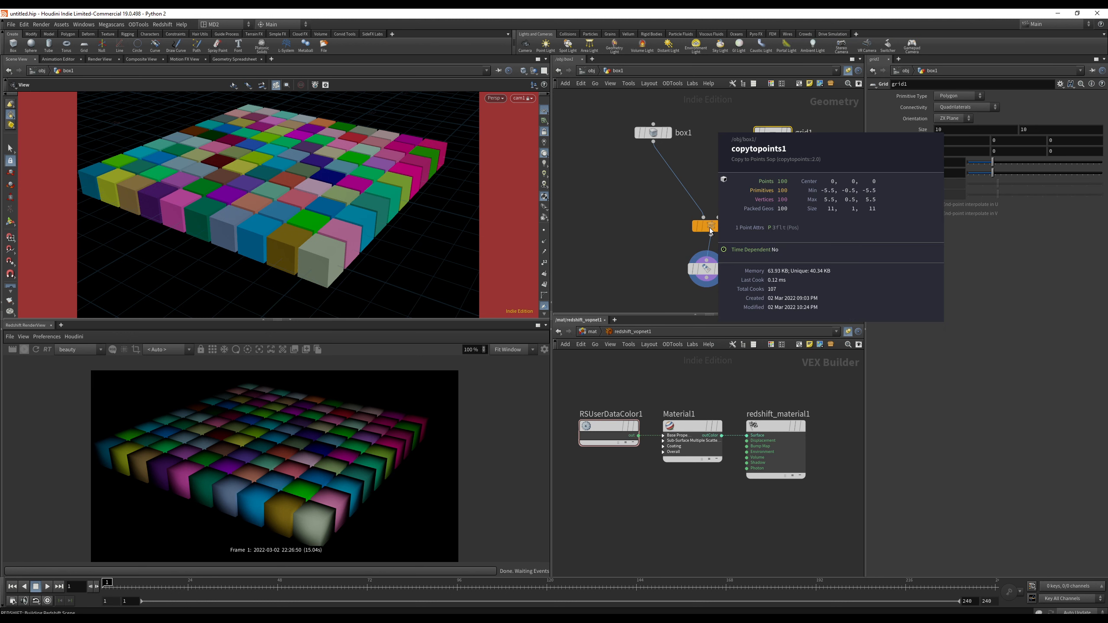
{"action": "middle_click", "coordinate": [701, 273]}
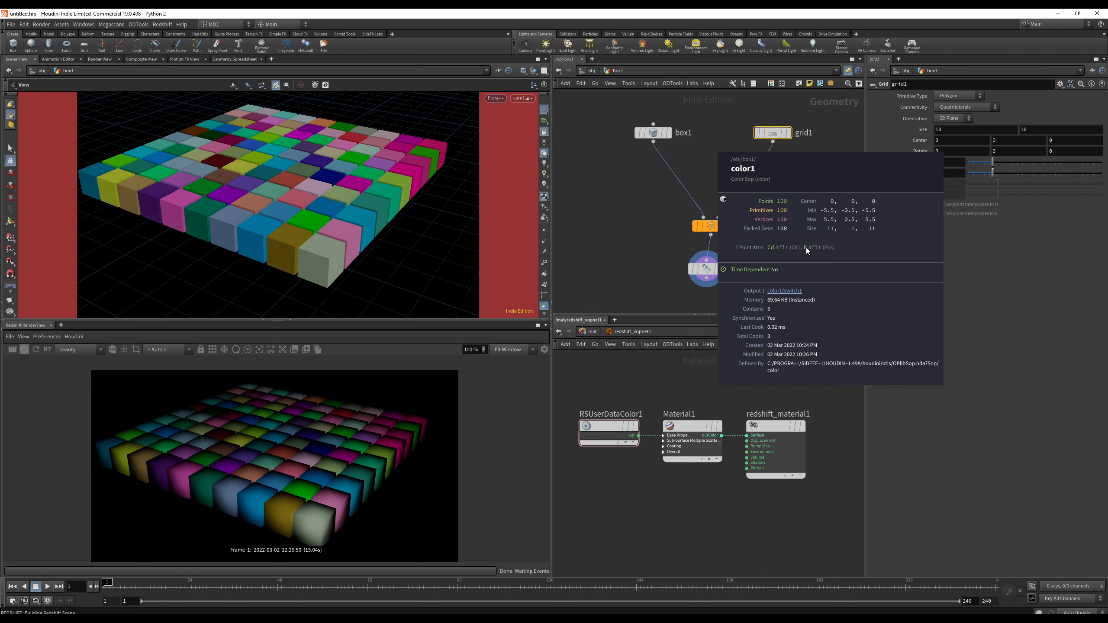
{"action": "mouse_move", "coordinate": [707, 274]}
{"action": "left_click", "coordinate": [609, 426]}
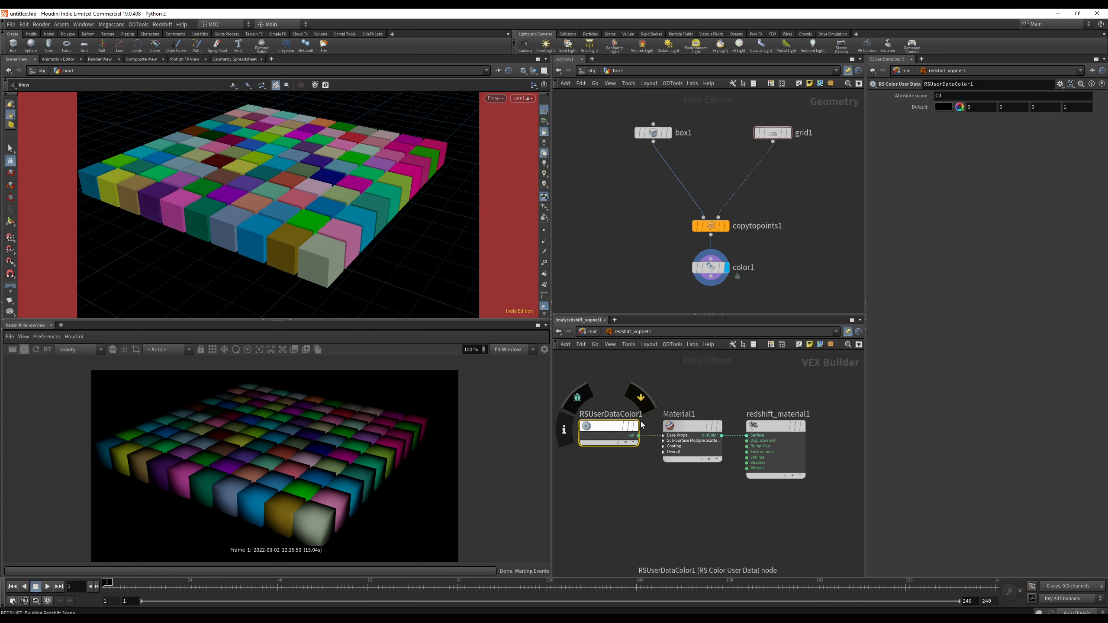
{"action": "left_click", "coordinate": [954, 99]}
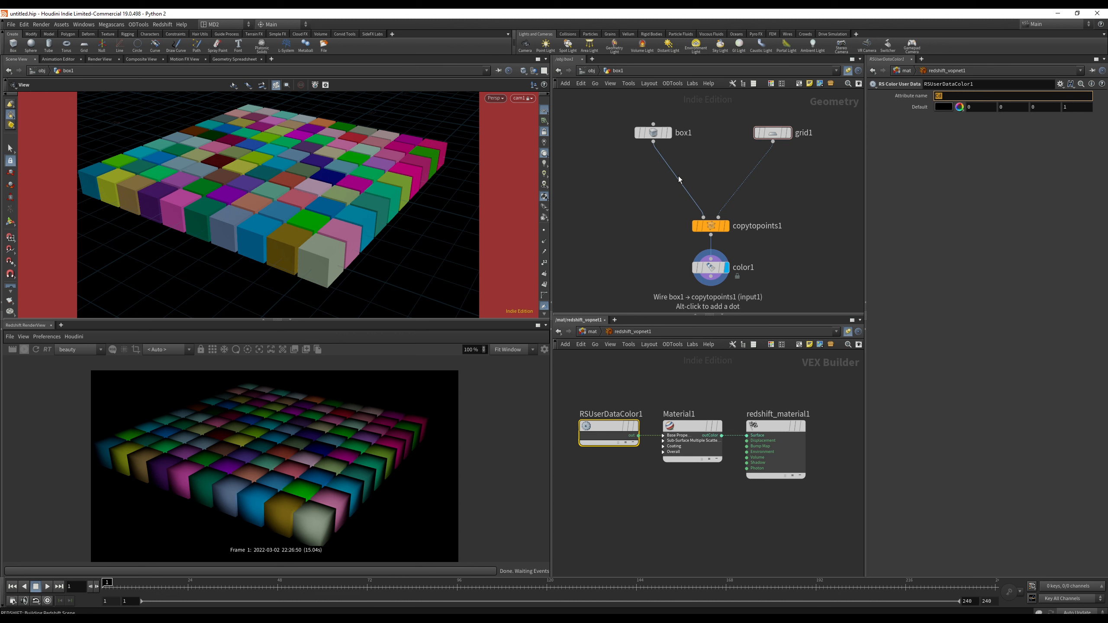
- Insert a Normal node between box1 and copytopoints1
{"action": "left_click_drag", "start_coordinate": [677, 176], "coordinate": [650, 191]}
{"action": "key", "text": "Escape"}
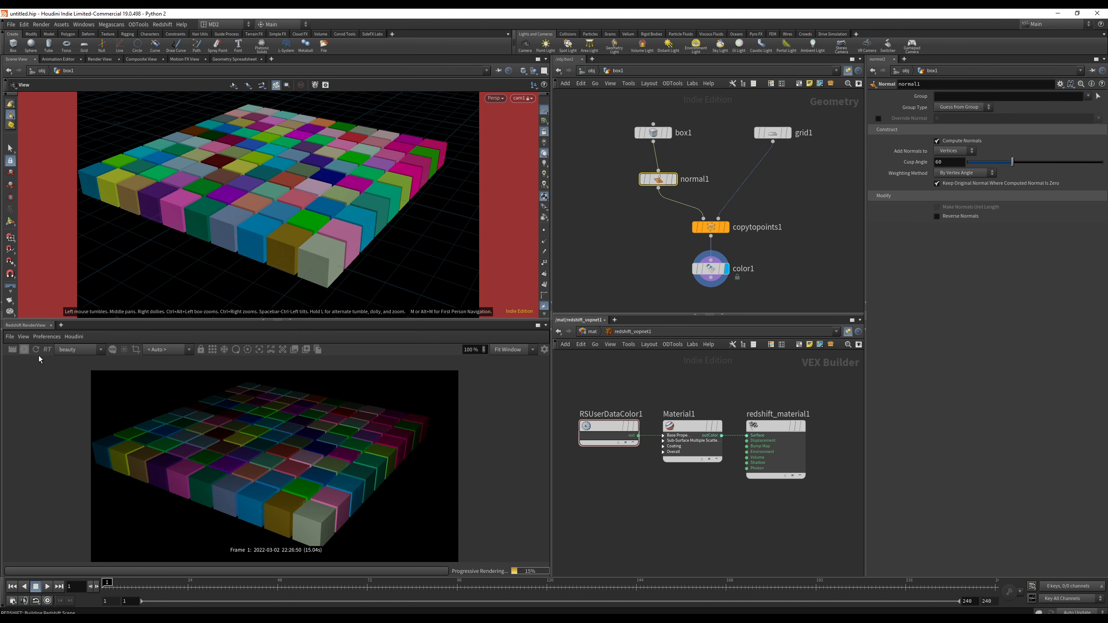
{"action": "left_click_drag", "start_coordinate": [317, 201], "coordinate": [298, 227]}
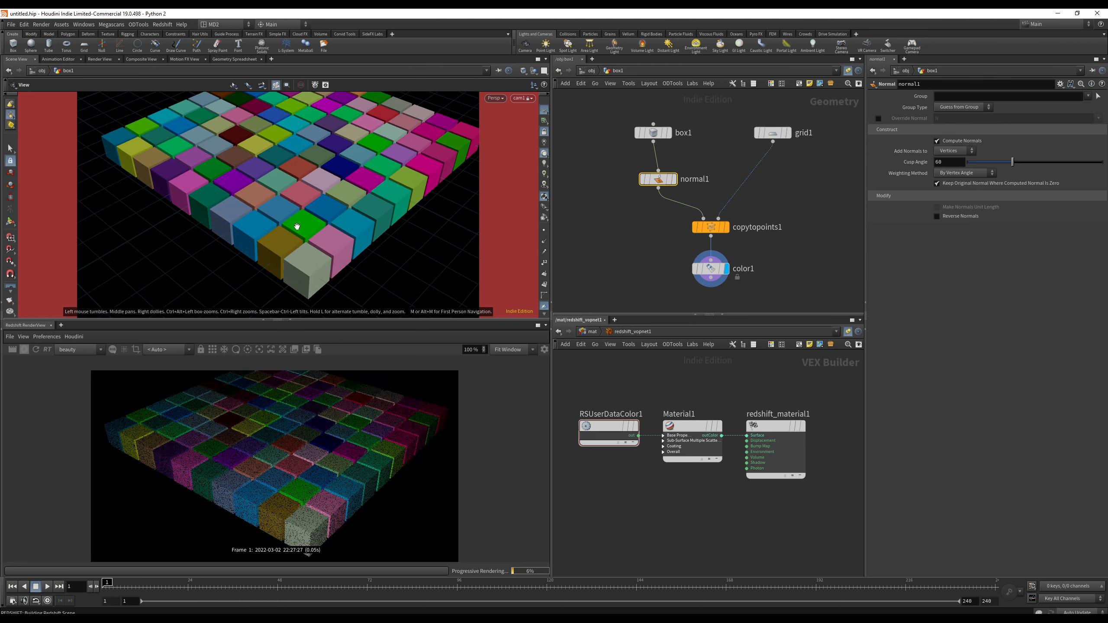
- Go up to the obj level and add an RSLightDome below box1 and cam1
{"action": "left_click", "coordinate": [591, 70]}
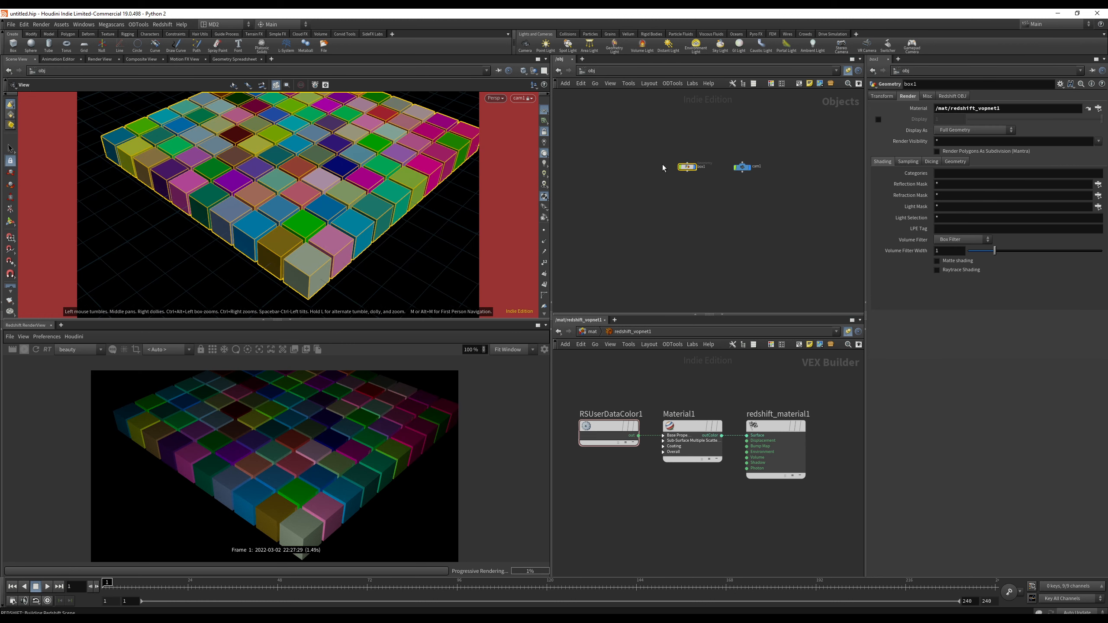
{"action": "key", "text": "Tab"}
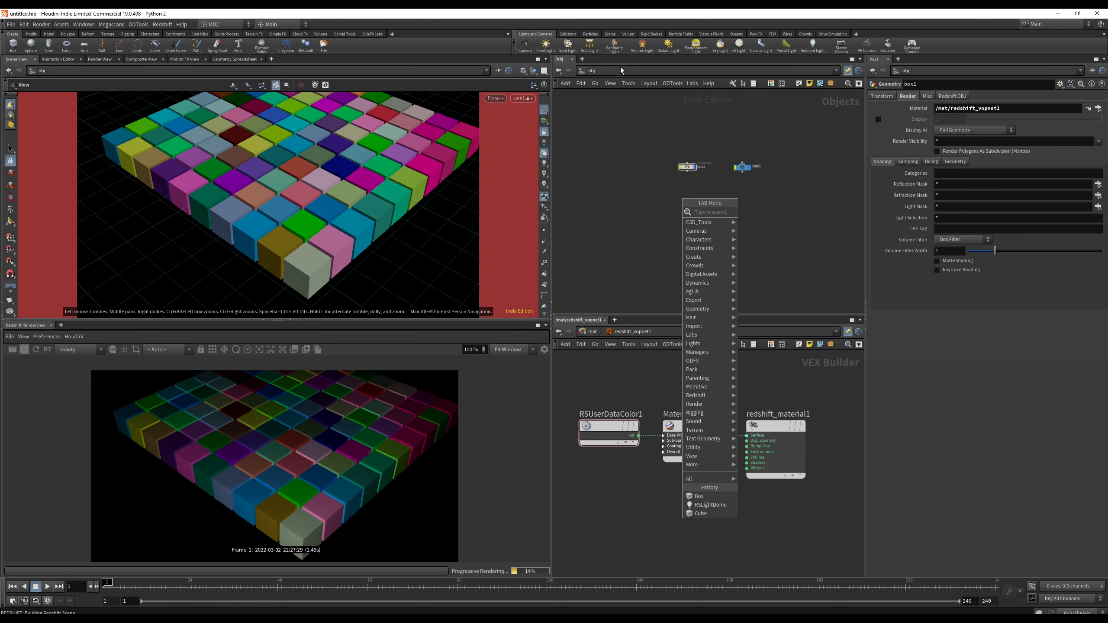
{"action": "type", "text": "dome"}
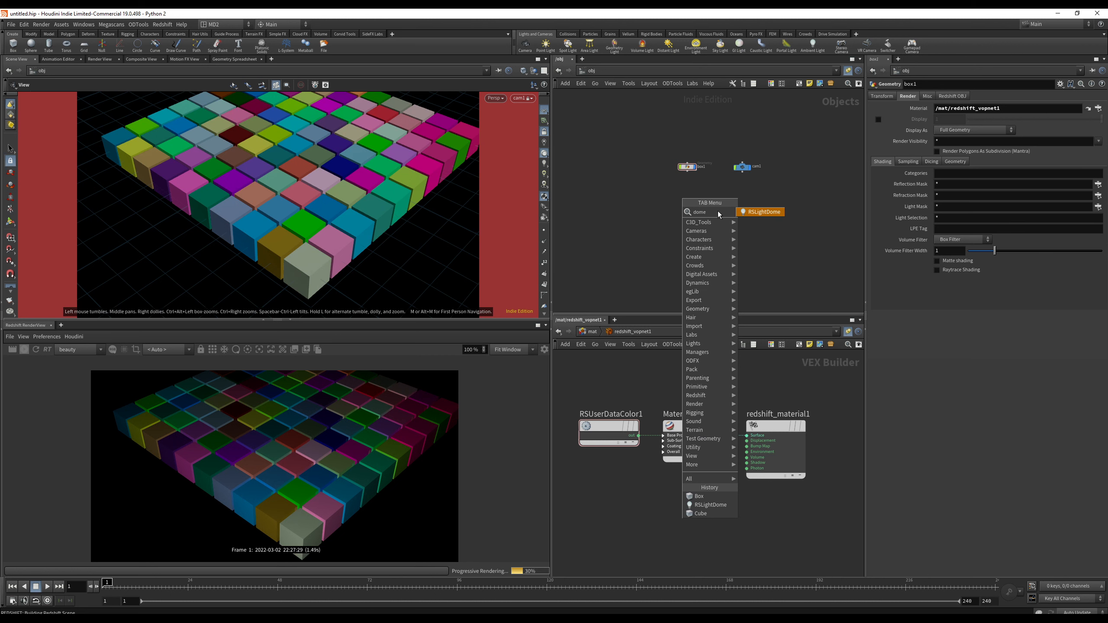
{"action": "key", "text": "Return"}
{"action": "left_click", "coordinate": [718, 212]}
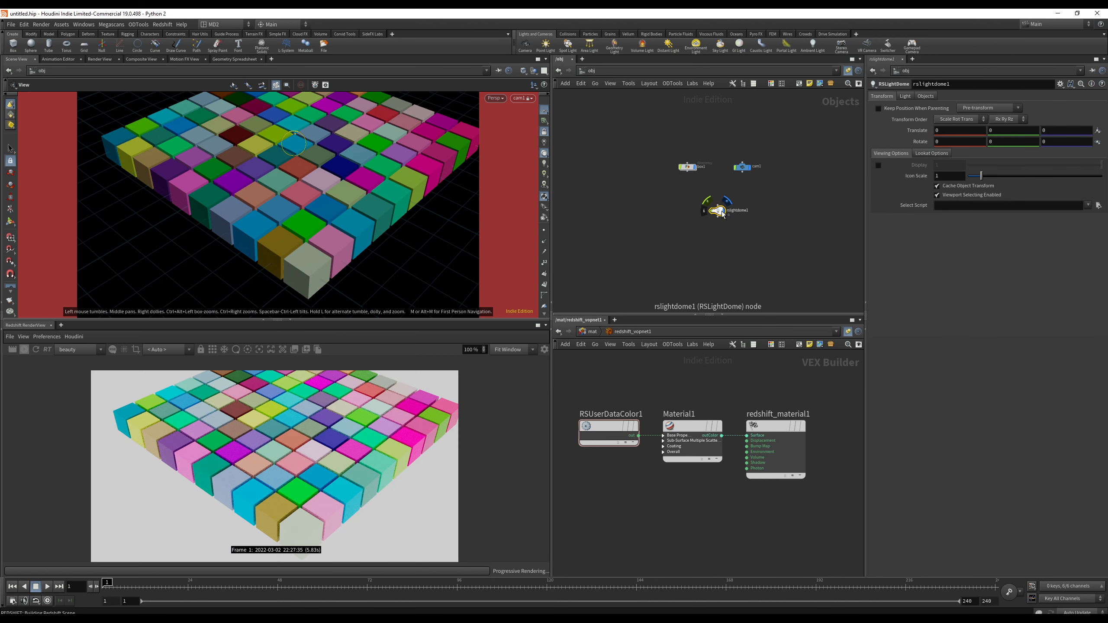
- Turn off the dome light's environment Background option and go back into the box1 geometry network
{"action": "left_click", "coordinate": [905, 95]}
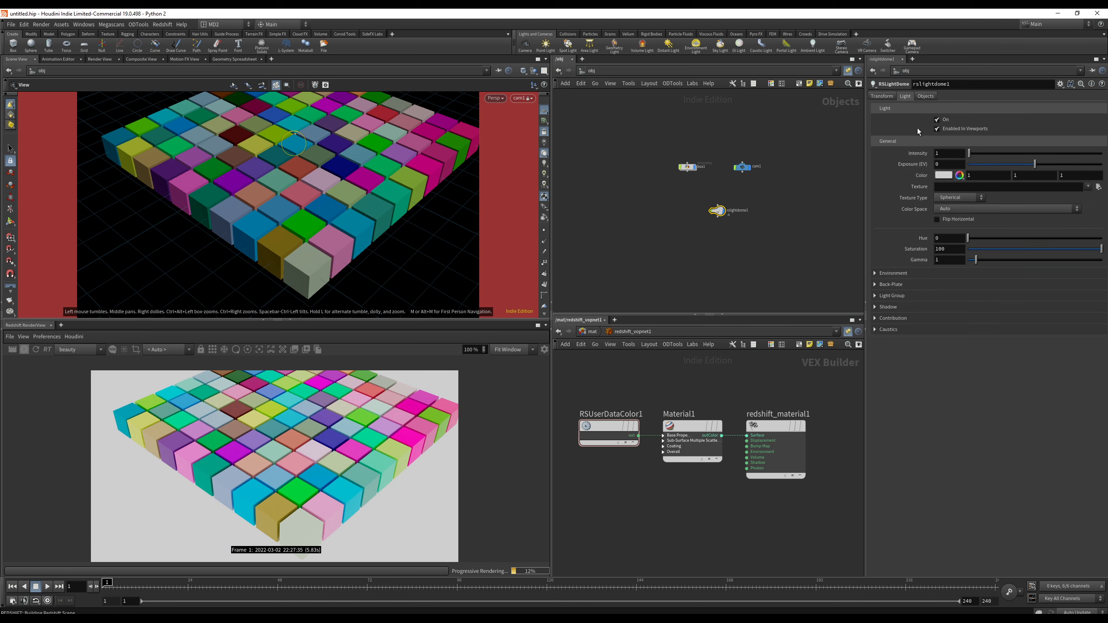
{"action": "left_click", "coordinate": [891, 273]}
{"action": "left_click", "coordinate": [944, 286]}
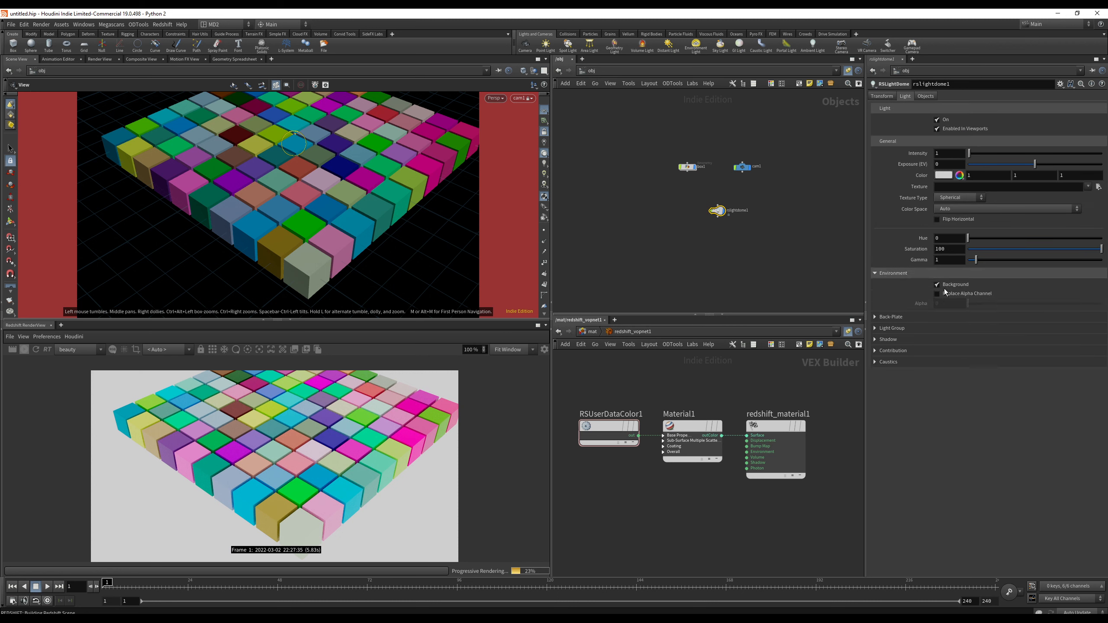
{"action": "scroll", "coordinate": [718, 203], "scroll_direction": "up", "scroll_amount": 3}
{"action": "left_click_drag", "start_coordinate": [329, 218], "coordinate": [328, 199]}
{"action": "right_click_drag", "start_coordinate": [328, 199], "coordinate": [328, 215]}
{"action": "middle_click_drag", "start_coordinate": [321, 213], "coordinate": [302, 214]}
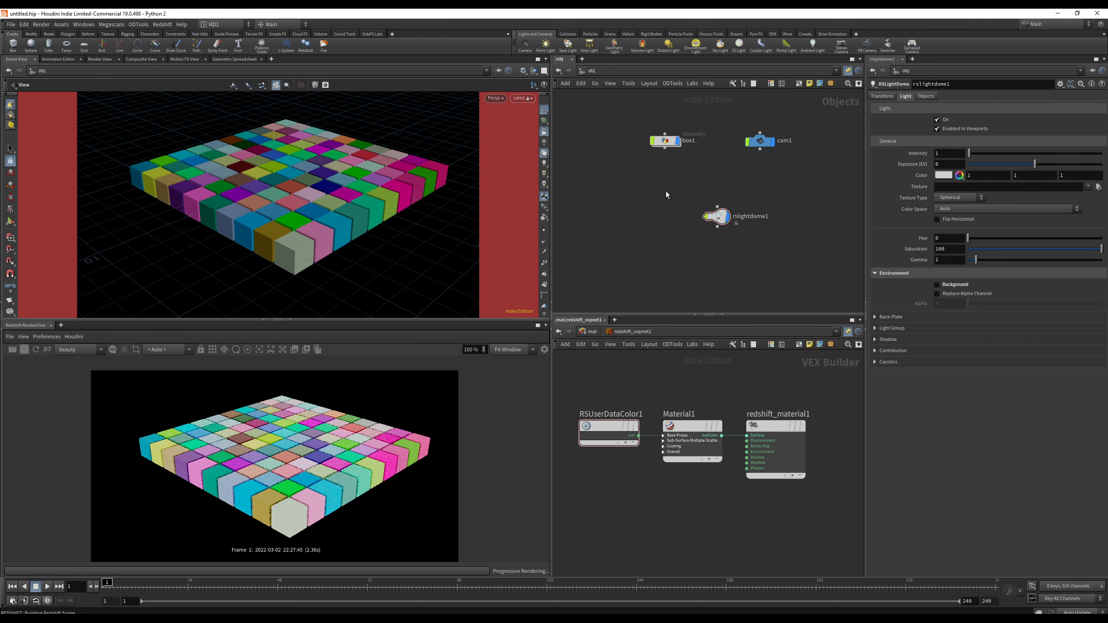
{"action": "double_click", "coordinate": [667, 142]}
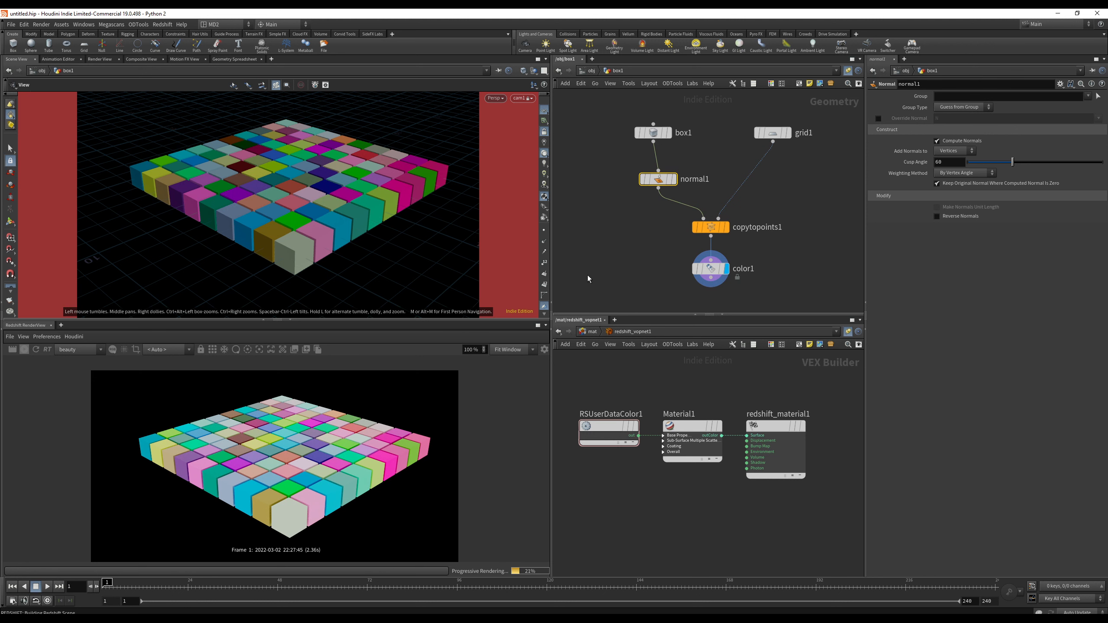
- Move Material1 and redshift_material1 farther from the color user data node and add an RS Ramp fed by that node's output
{"action": "left_click_drag", "start_coordinate": [708, 392], "coordinate": [746, 427]}
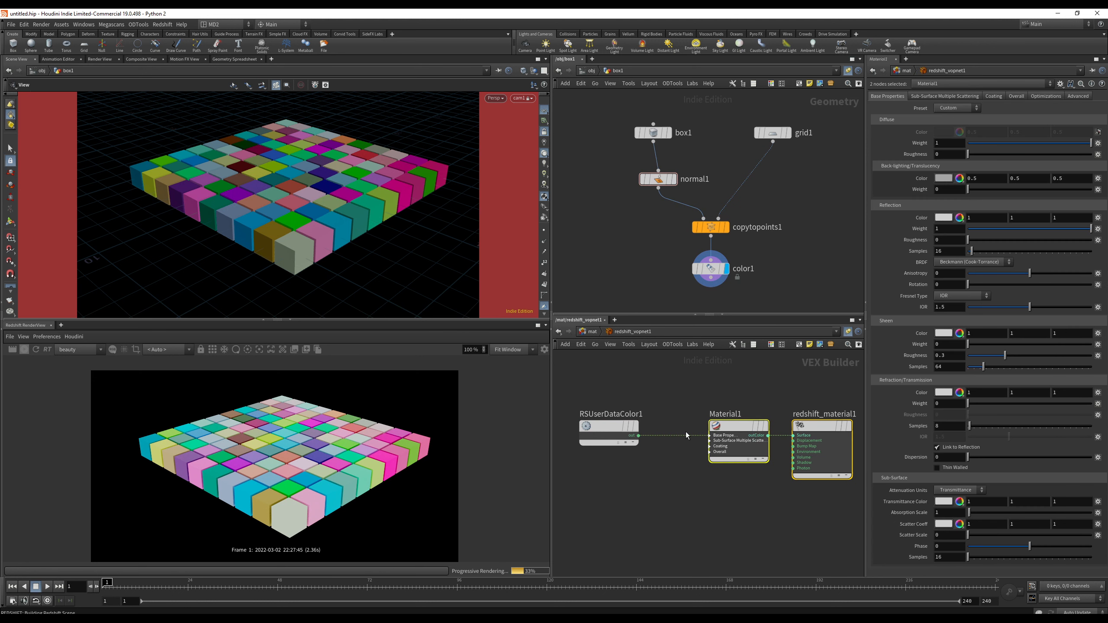
{"action": "left_click_drag", "start_coordinate": [638, 435], "coordinate": [657, 405]}
{"action": "type", "text": "ramp"}
{"action": "key", "text": "Return"}
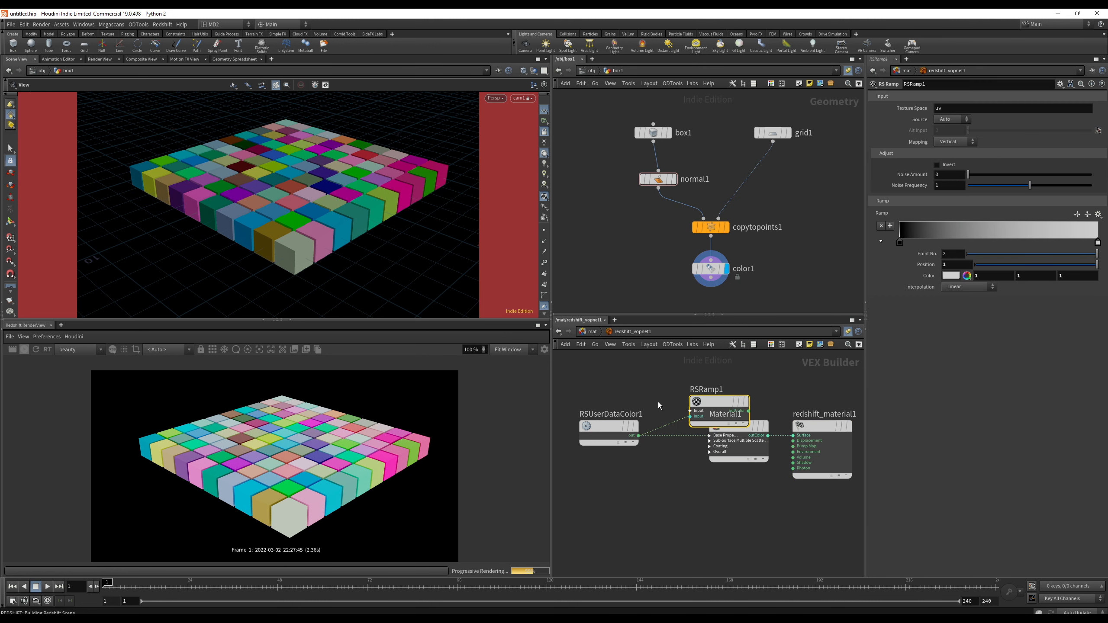
- Connect RSRamp1's color output to Material1's base properties color in place of the direct user data wire, and load the Infra-Red ramp preset
{"action": "left_click_drag", "start_coordinate": [721, 404], "coordinate": [718, 435]}
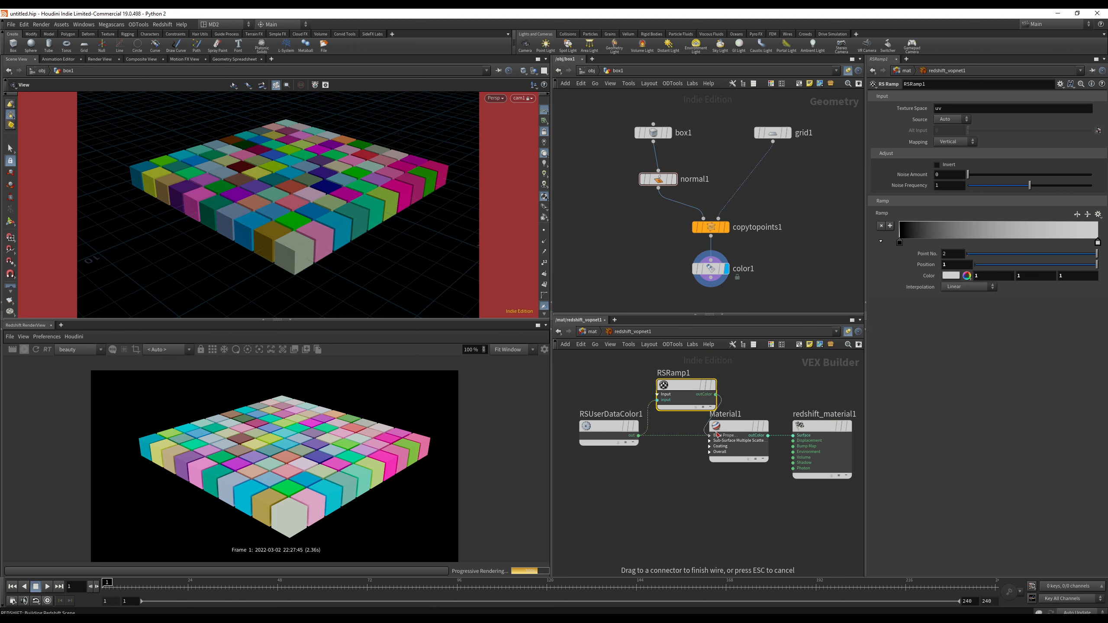
{"action": "left_click", "coordinate": [718, 435]}
{"action": "left_click", "coordinate": [751, 192]}
{"action": "left_click", "coordinate": [1097, 214]}
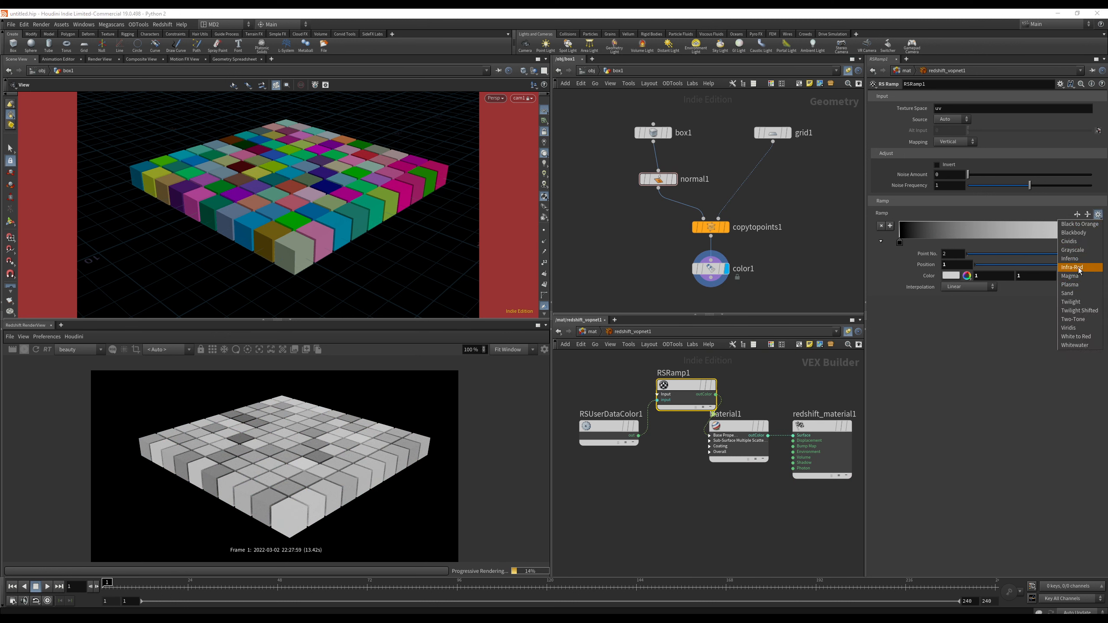
{"action": "left_click", "coordinate": [1078, 268]}
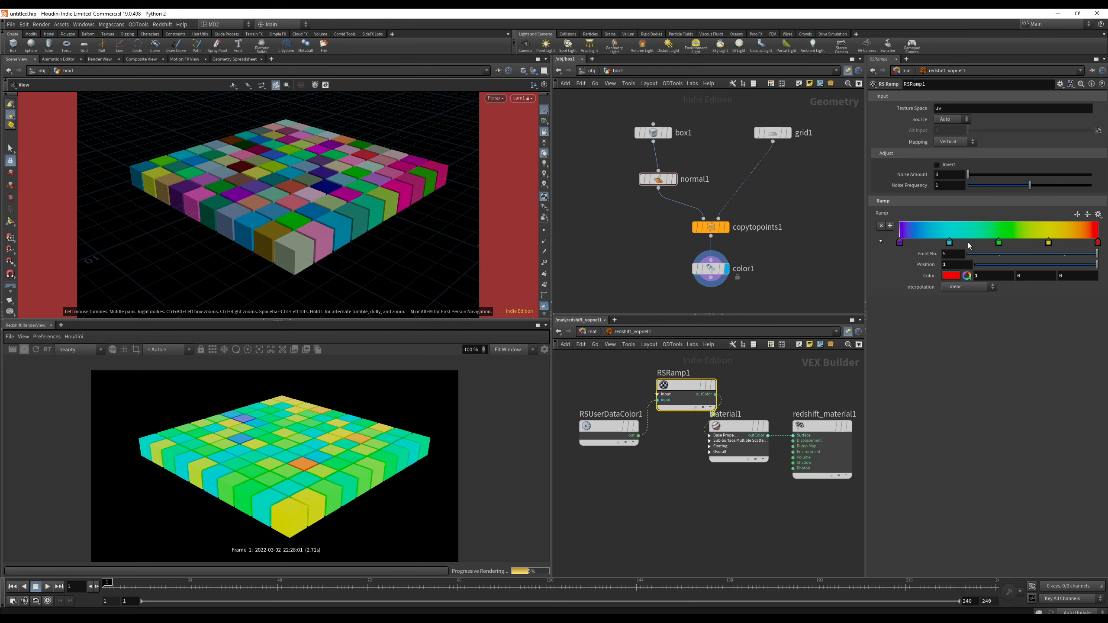
- Spread out RSUserDataColor1, RSRamp1, Material1 and redshift_material1 in the material network
{"action": "mouse_move", "coordinate": [307, 203]}
{"action": "left_mouse_down"}
{"action": "mouse_move", "coordinate": [292, 248]}
{"action": "mouse_move", "coordinate": [296, 208]}
{"action": "mouse_move", "coordinate": [321, 212]}
{"action": "left_mouse_up"}
{"action": "left_click_drag", "start_coordinate": [604, 427], "coordinate": [573, 436]}
{"action": "left_click_drag", "start_coordinate": [682, 387], "coordinate": [656, 386]}
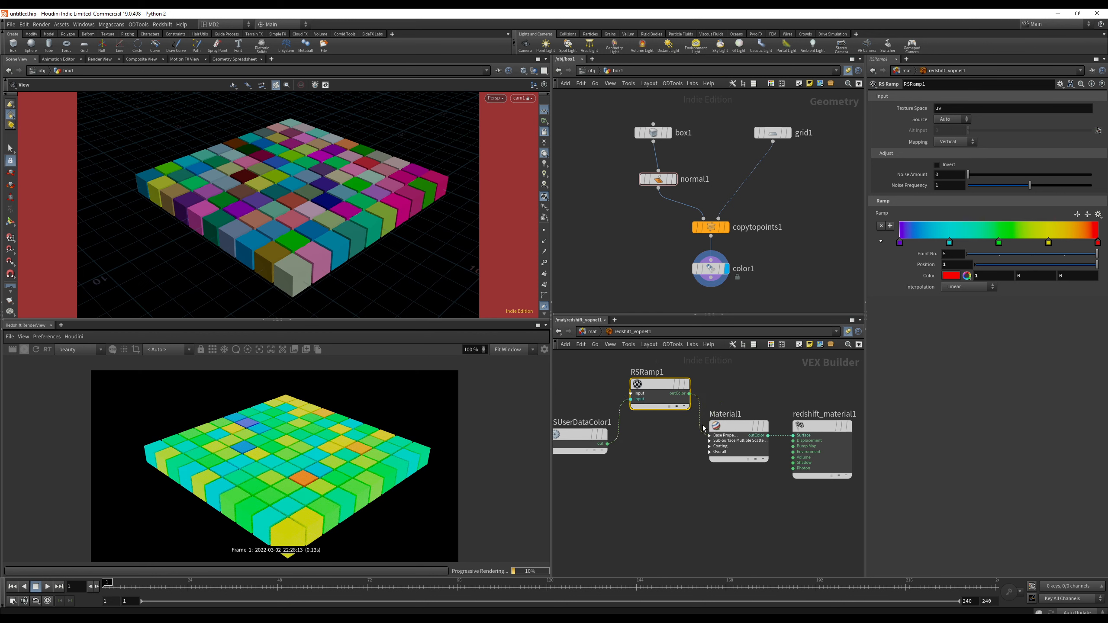
{"action": "left_click_drag", "start_coordinate": [822, 426], "coordinate": [852, 427]}
{"action": "left_click_drag", "start_coordinate": [740, 427], "coordinate": [775, 427]}
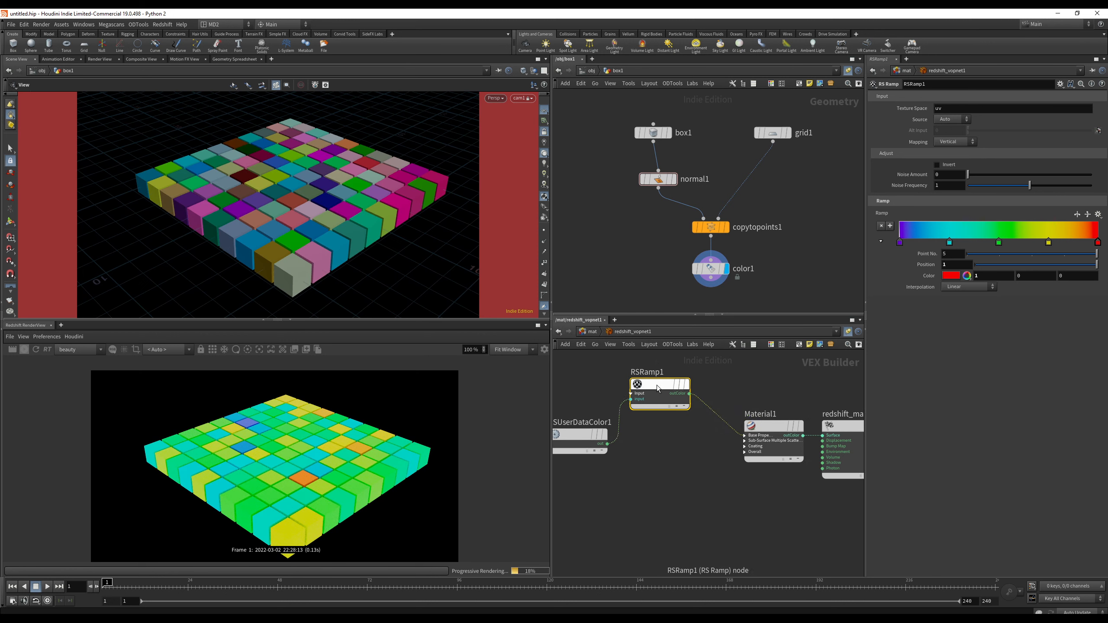
- Switch to Cinema 4D to examine the Random effector's color parameters, return to Houdini and align RSRamp1 in its node chain
{"action": "key", "text": "alt+Tab"}
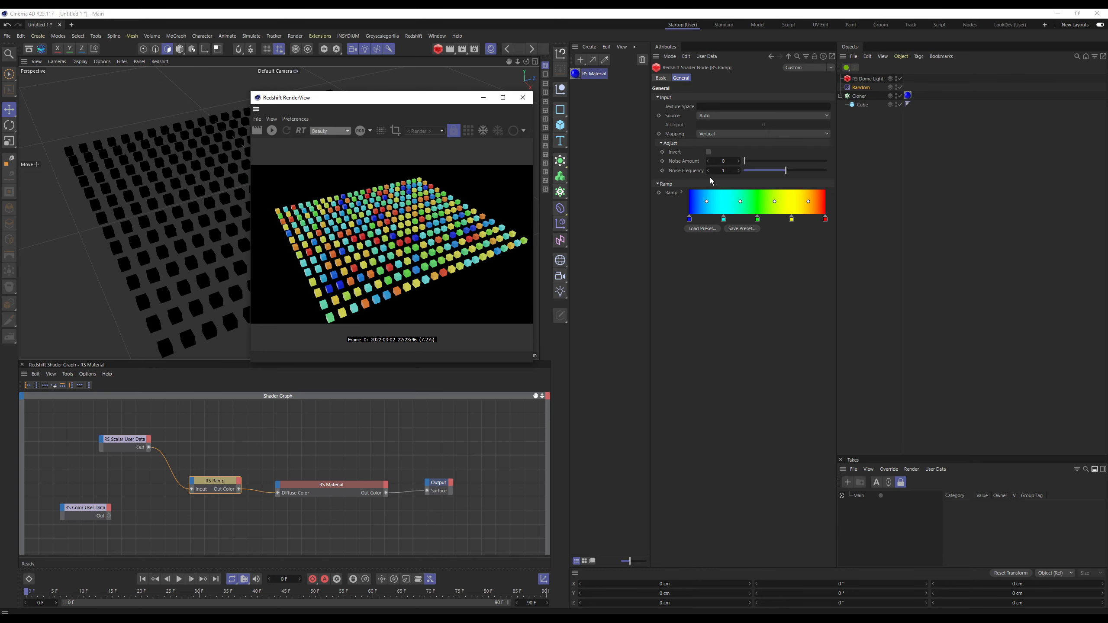
{"action": "left_click", "coordinate": [861, 88]}
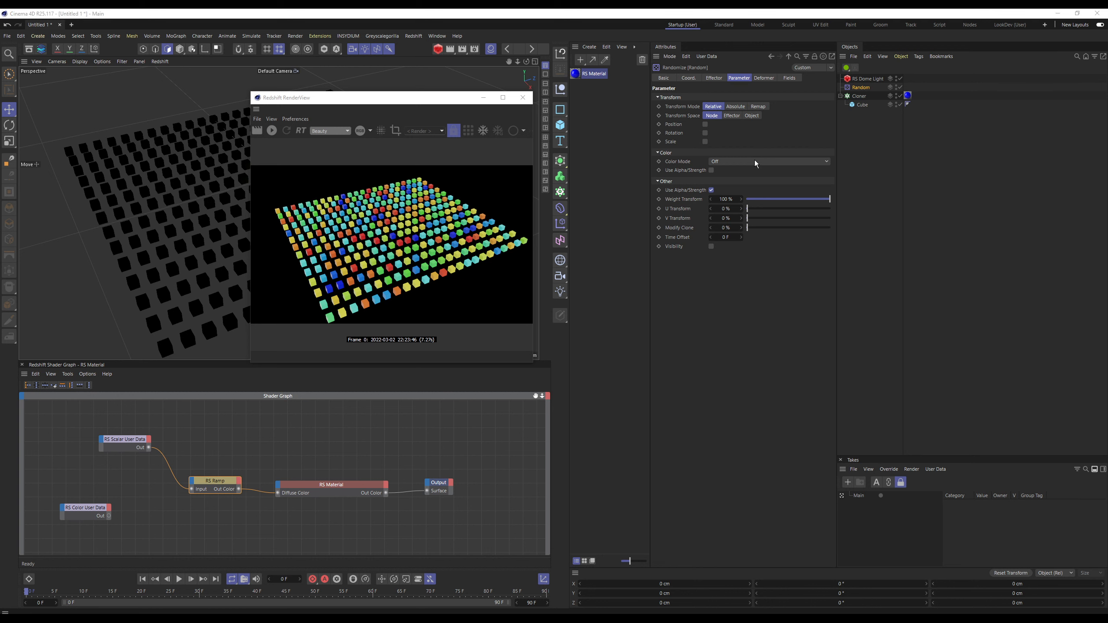
{"action": "key", "text": "alt+Tab"}
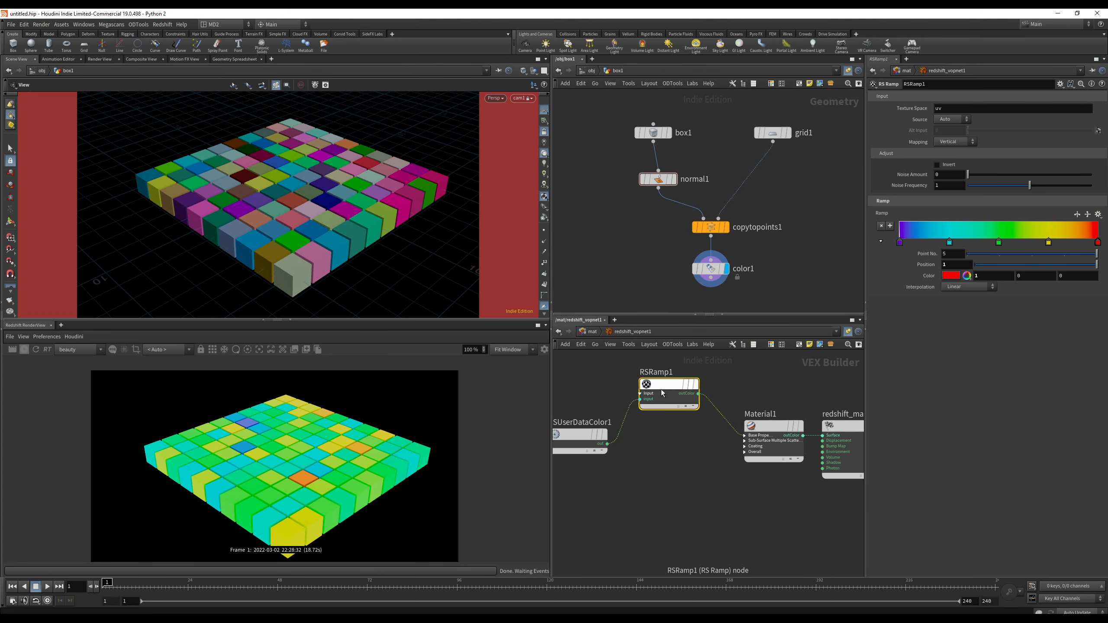
{"action": "left_click_drag", "start_coordinate": [661, 390], "coordinate": [666, 414]}
- Try setting color1's Color Type to Random from Attribute with Cd as the attribute, and undo the last parameter change
{"action": "left_click", "coordinate": [704, 268]}
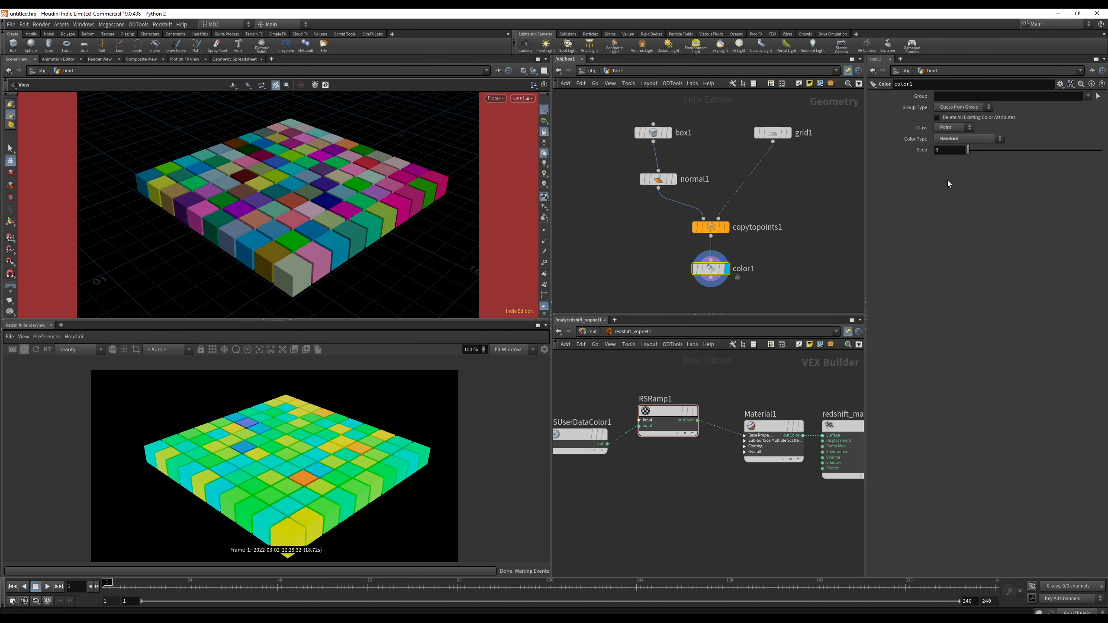
{"action": "left_click", "coordinate": [950, 138]}
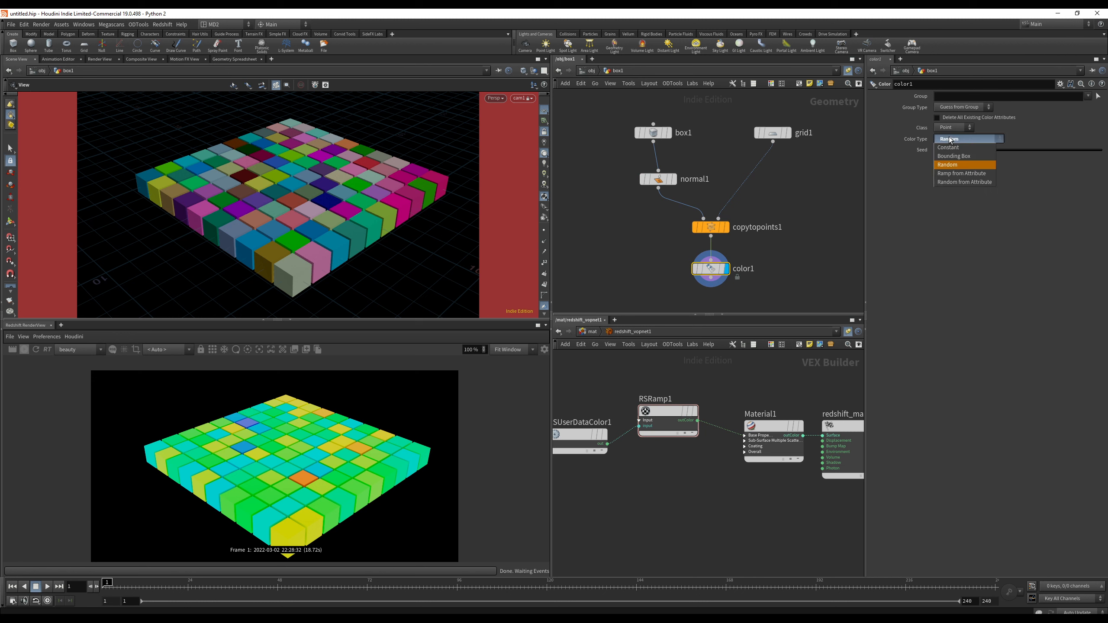
{"action": "left_click", "coordinate": [908, 141]}
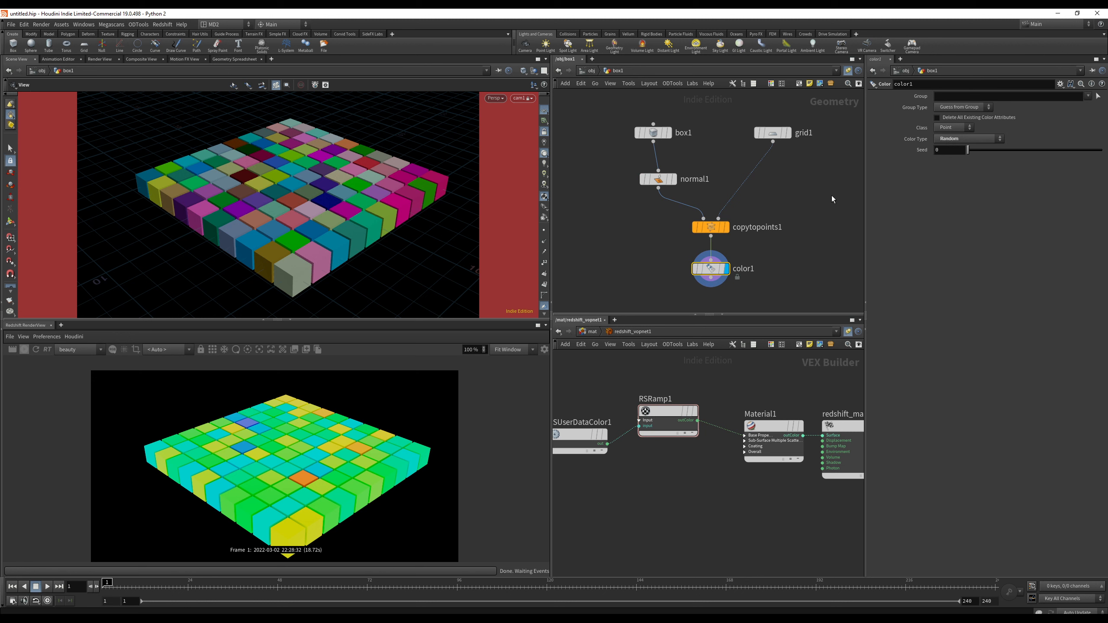
{"action": "left_click", "coordinate": [957, 139]}
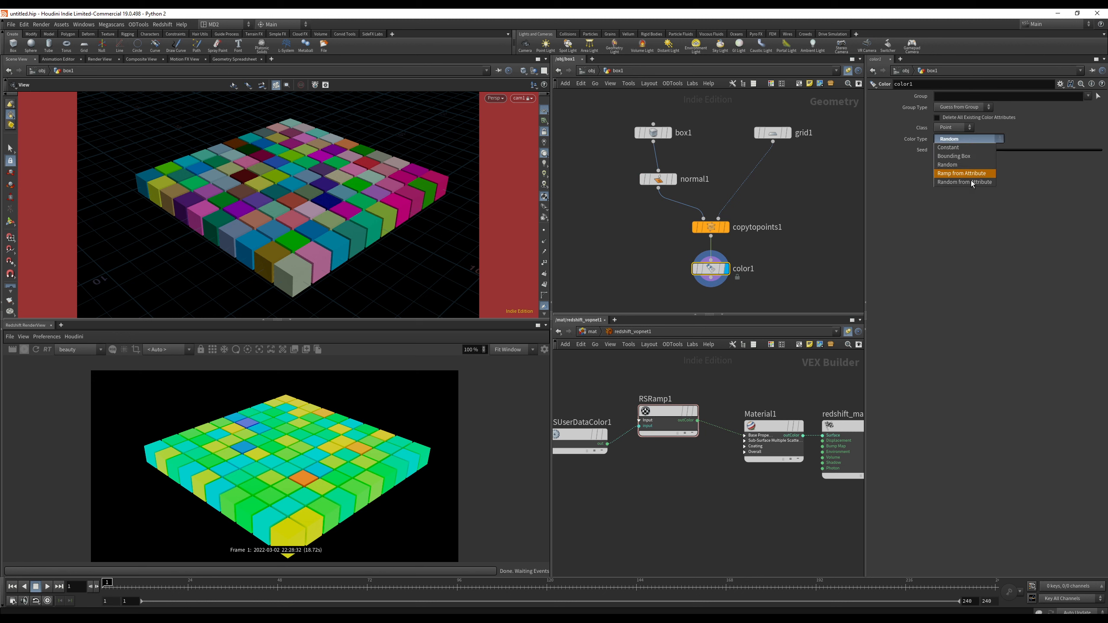
{"action": "left_click", "coordinate": [925, 202]}
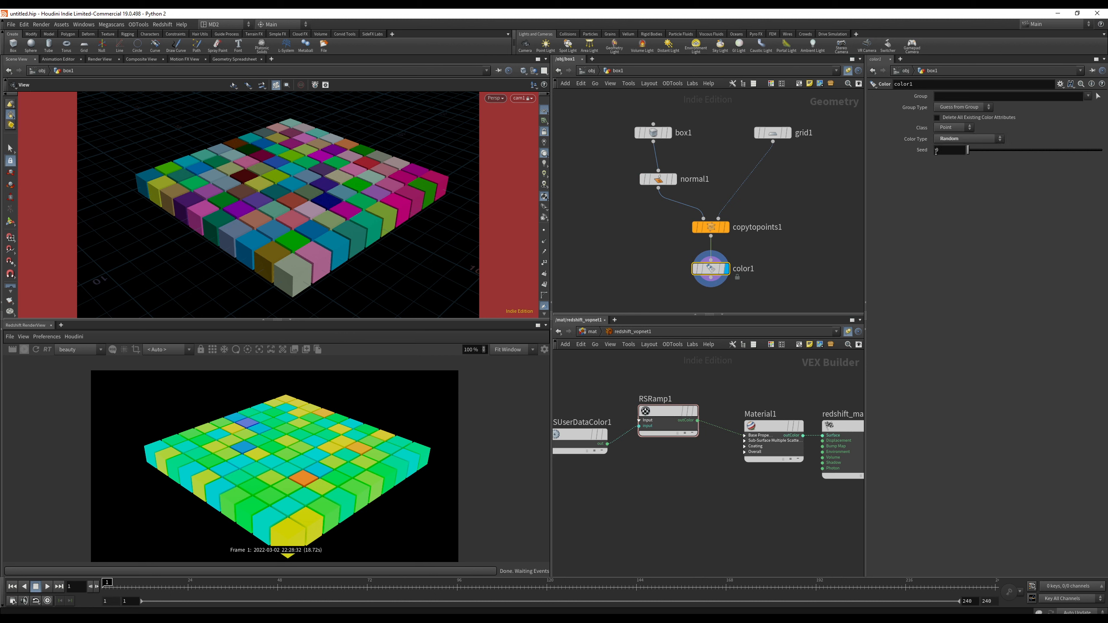
{"action": "left_click", "coordinate": [955, 140]}
{"action": "left_click", "coordinate": [956, 183]}
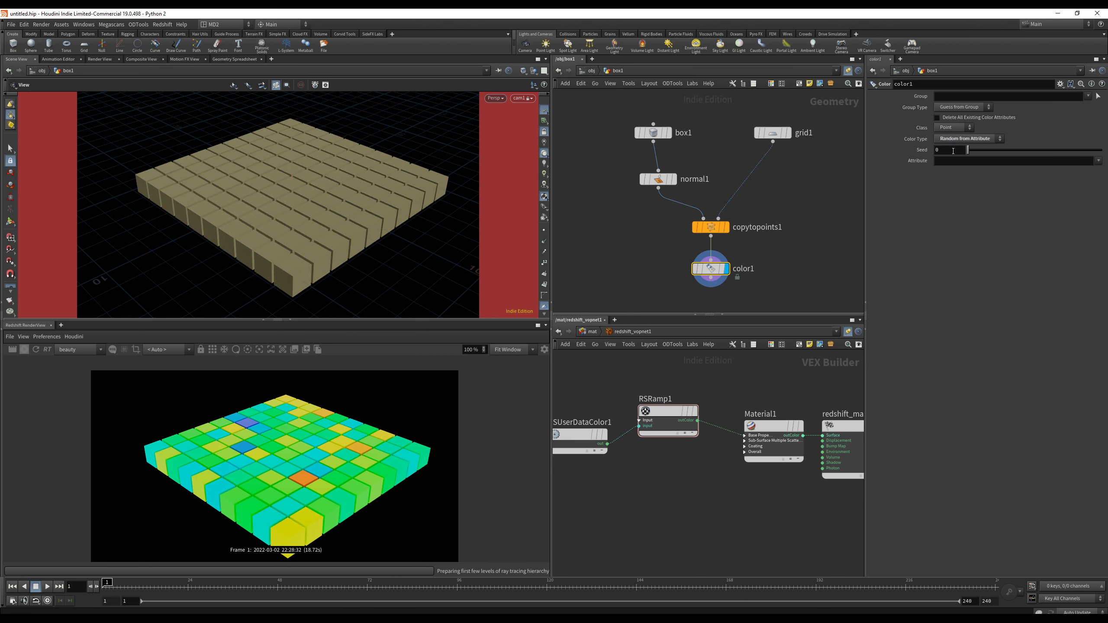
{"action": "left_click", "coordinate": [949, 161]}
{"action": "type", "text": "Cd"}
{"action": "key", "text": "Return"}
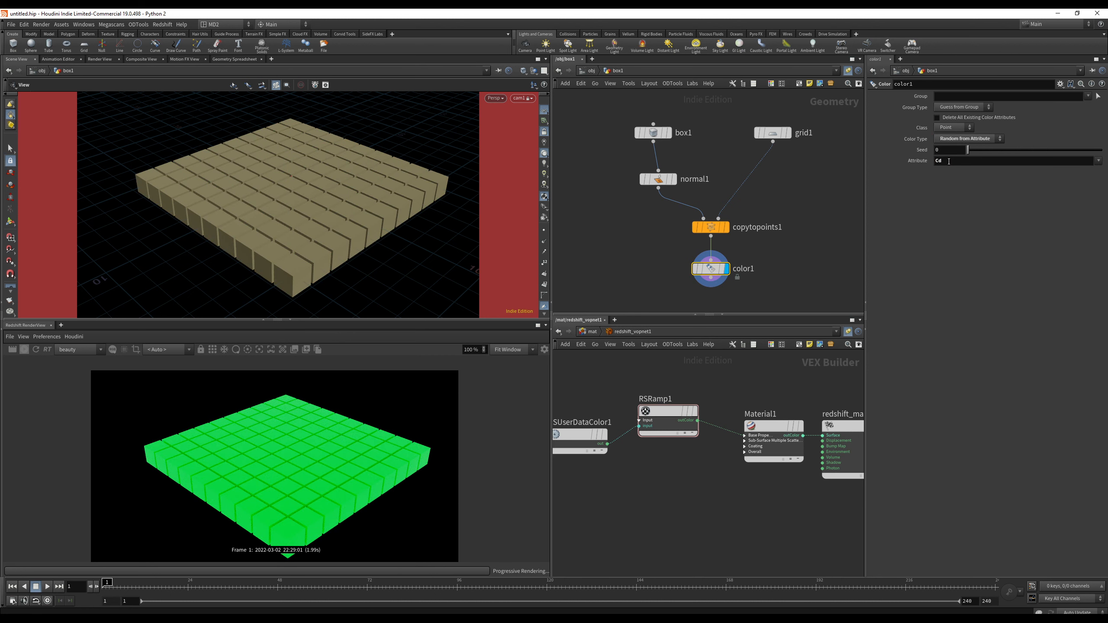
{"action": "key", "text": "ctrl+z"}
- Remove color1 from the geometry network and delete RSUserDataColor1 from the material network
{"action": "left_click_drag", "start_coordinate": [716, 270], "coordinate": [727, 266]}
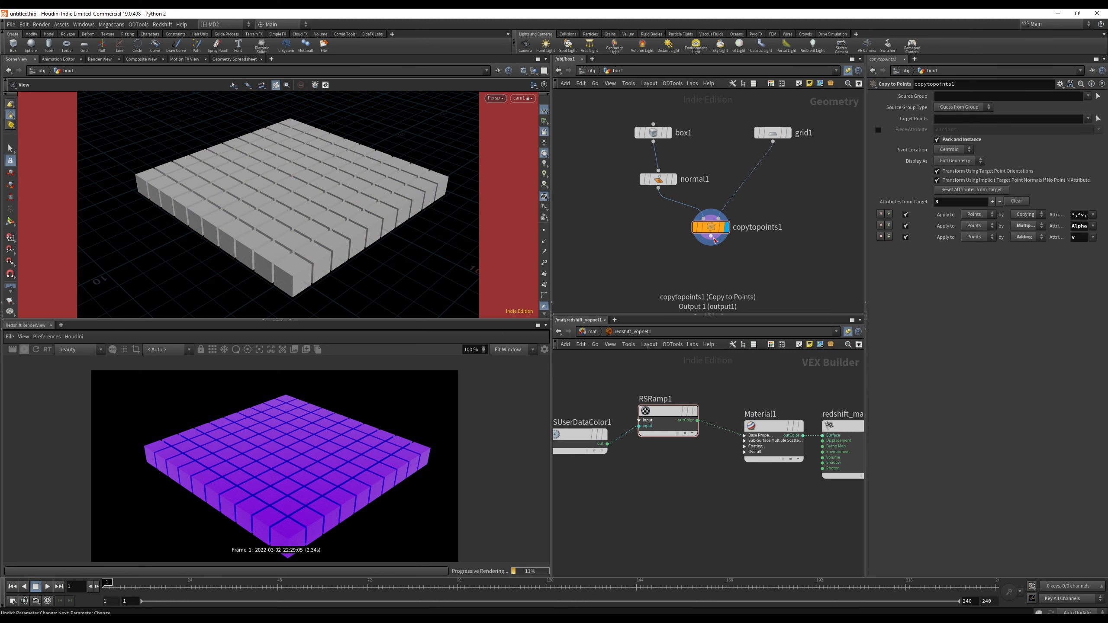
{"action": "left_click_drag", "start_coordinate": [711, 231], "coordinate": [714, 243]}
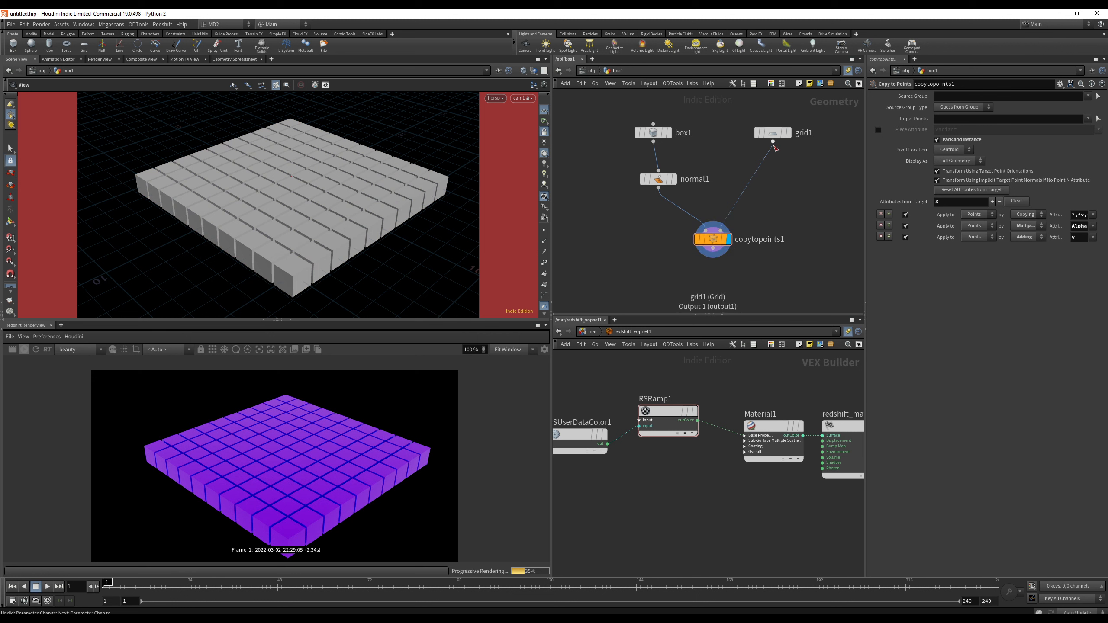
{"action": "middle_click_drag", "start_coordinate": [594, 437], "coordinate": [618, 439]}
{"action": "left_click_drag", "start_coordinate": [619, 439], "coordinate": [610, 397]}
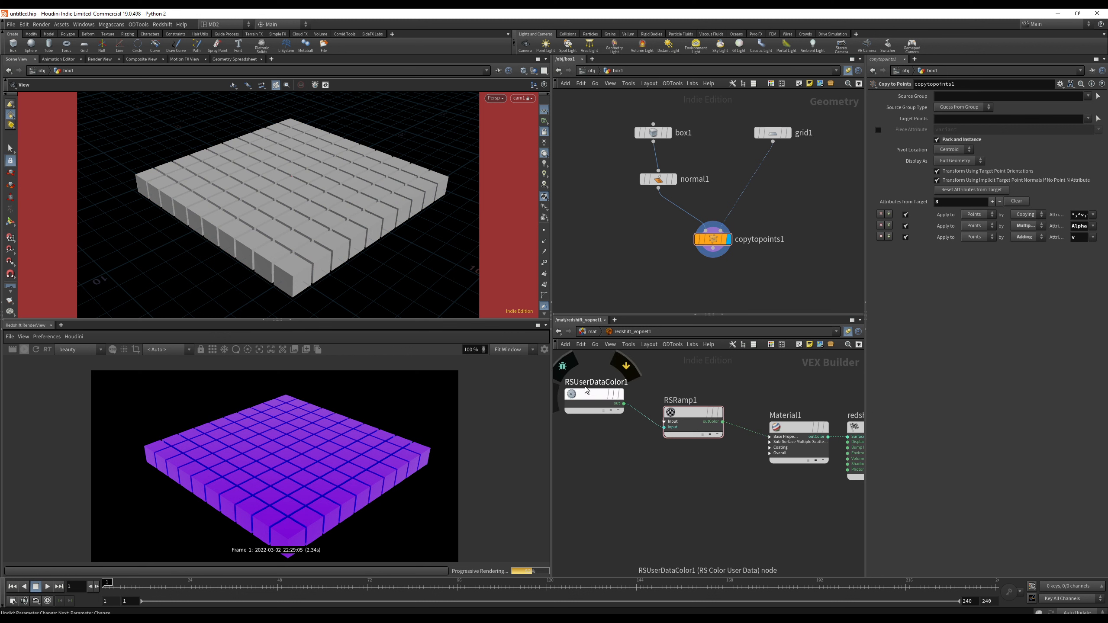
{"action": "left_click", "coordinate": [594, 396]}
{"action": "key", "text": "Delete"}
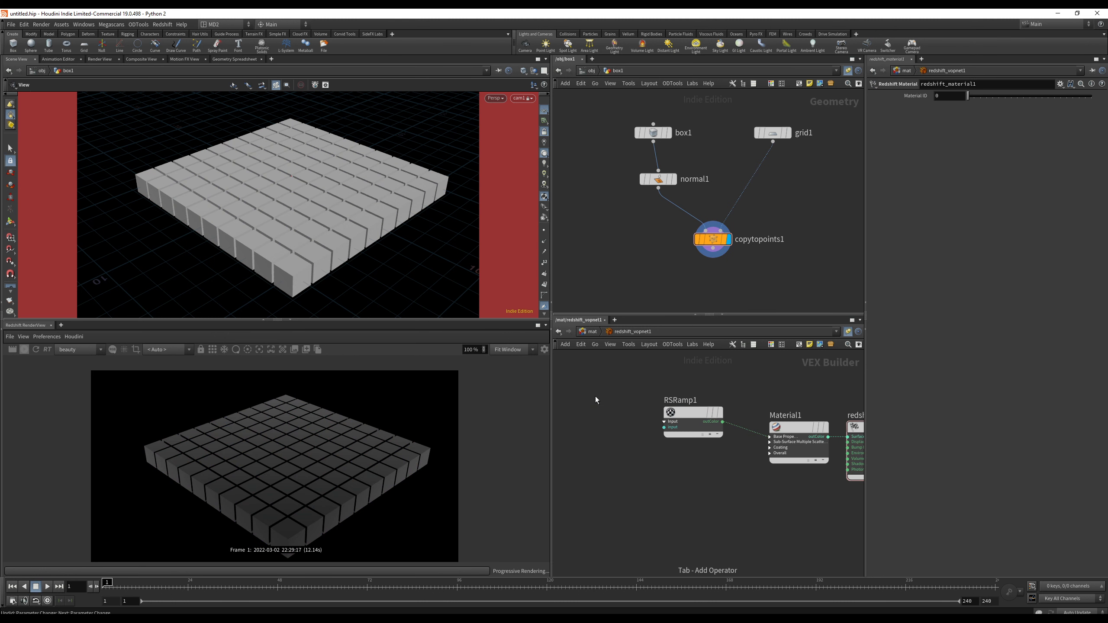
- Add an RS Scalar User Data node to the material network and connect its output to RSRamp1's input
{"action": "key", "text": "Tab"}
{"action": "type", "text": "user"}
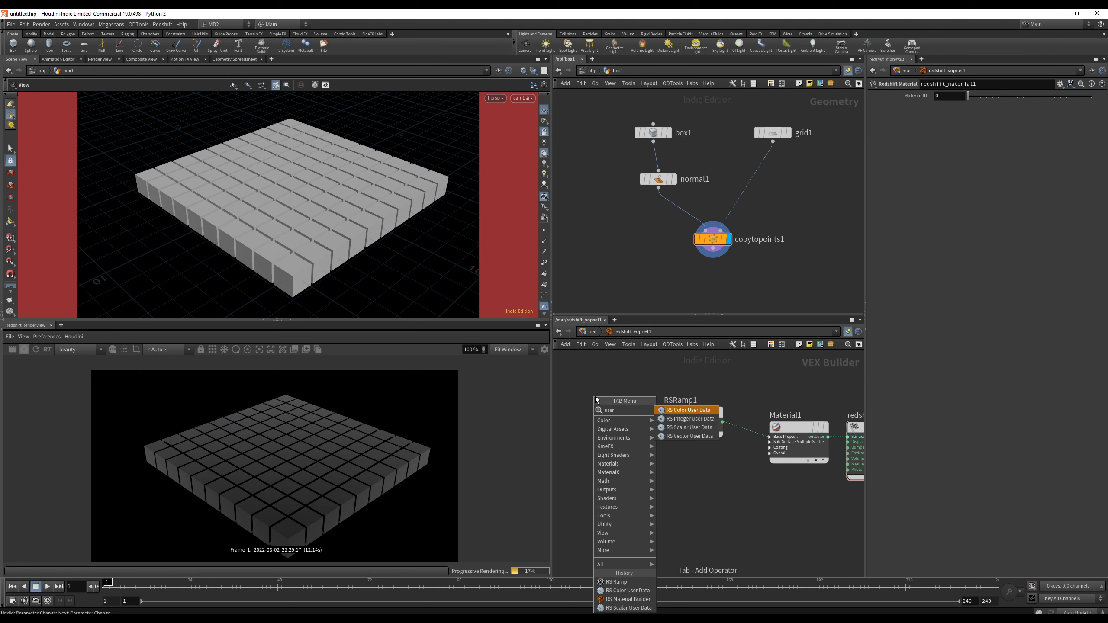
{"action": "key", "text": "Down"}
{"action": "key", "text": "Down"}
{"action": "key", "text": "Return"}
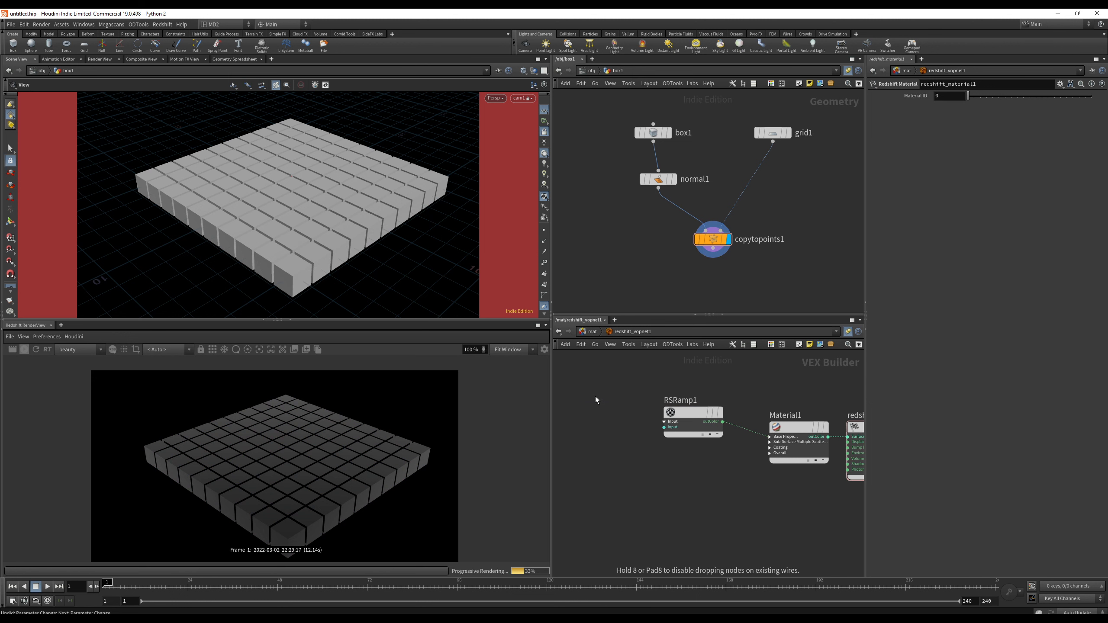
{"action": "left_click", "coordinate": [596, 399]}
{"action": "left_click_drag", "start_coordinate": [624, 406], "coordinate": [663, 427]}
{"action": "mouse_move", "coordinate": [627, 408]}
{"action": "middle_mouse_down"}
{"action": "mouse_move", "coordinate": [589, 417]}
{"action": "mouse_move", "coordinate": [633, 408]}
{"action": "middle_mouse_up"}
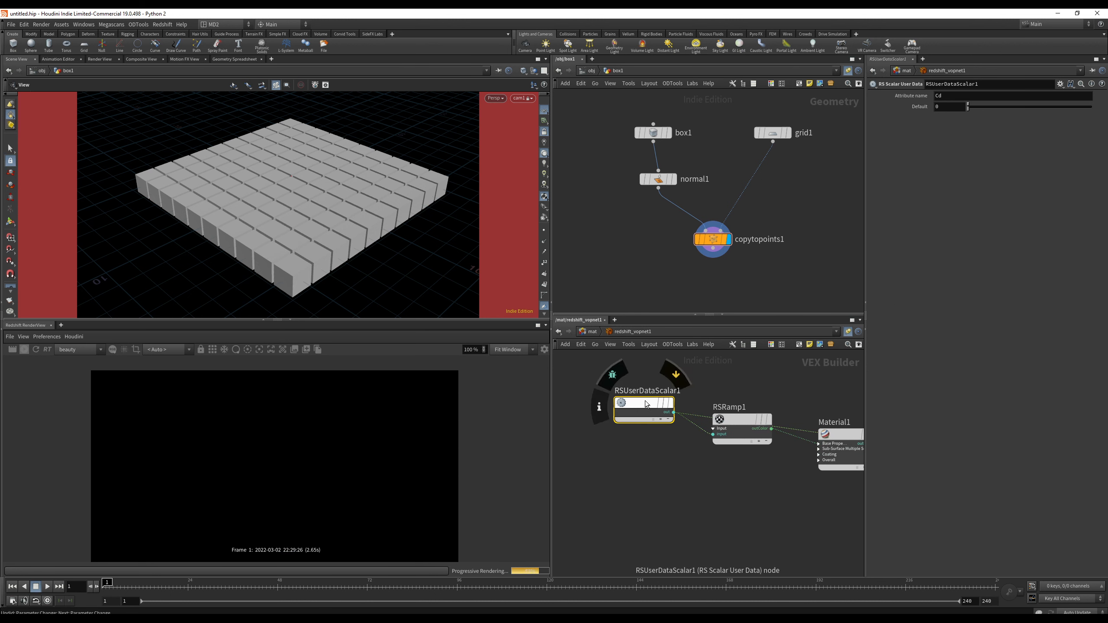
{"action": "double_click", "coordinate": [939, 96]}
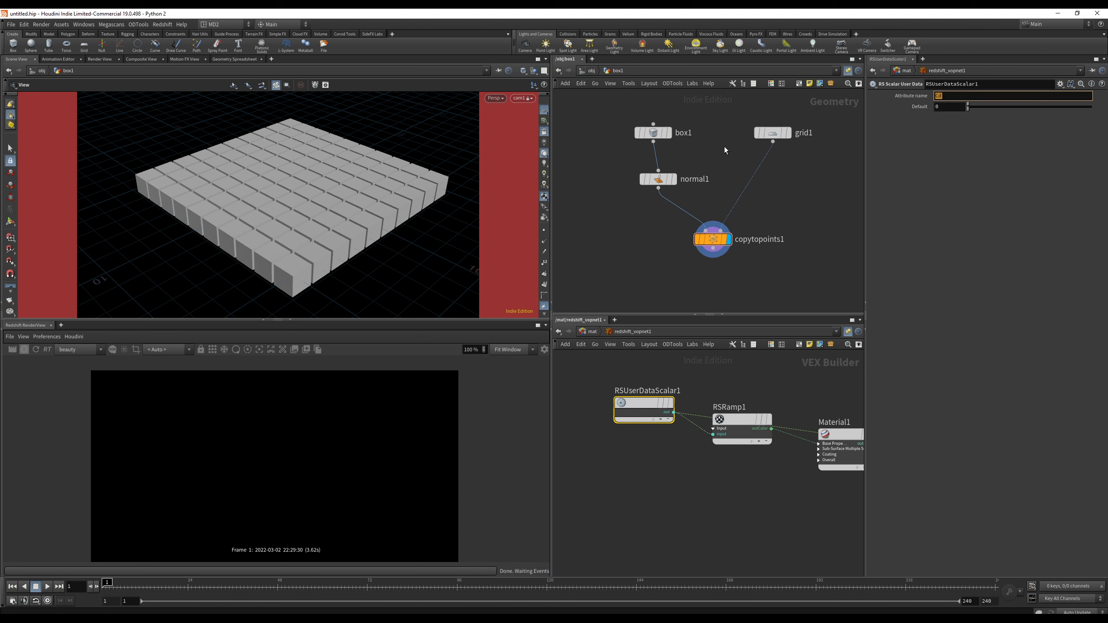
- Insert an Attribute Randomize node between grid1 and copytopoints1
{"action": "middle_click", "coordinate": [717, 237]}
{"action": "left_click", "coordinate": [773, 135]}
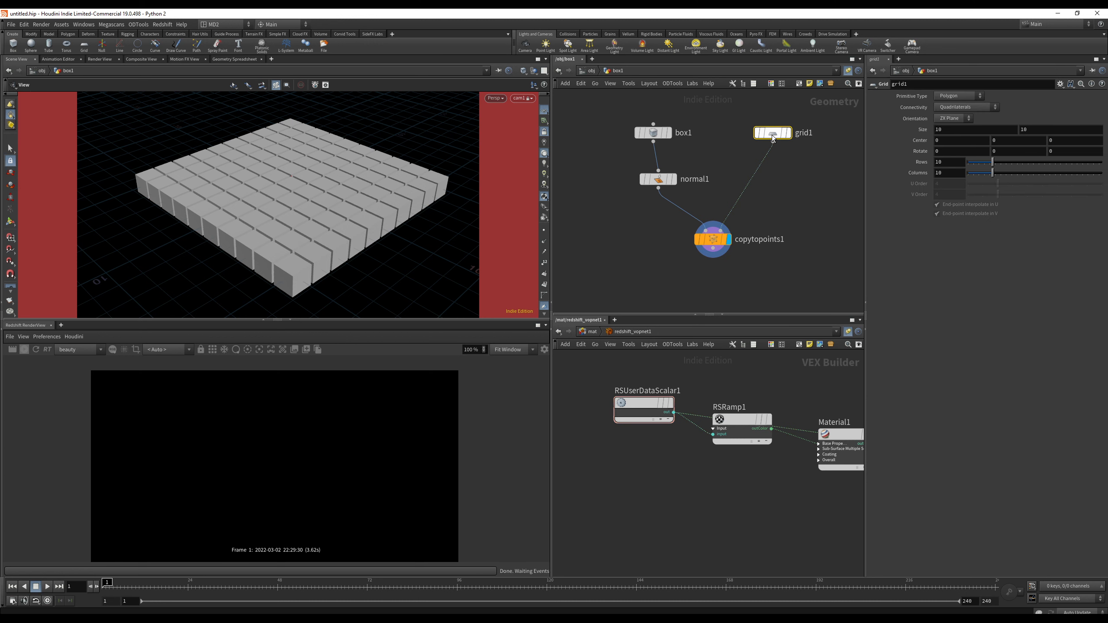
{"action": "left_click", "coordinate": [772, 141]}
{"action": "key", "text": "Tab"}
{"action": "type", "text": "at"}
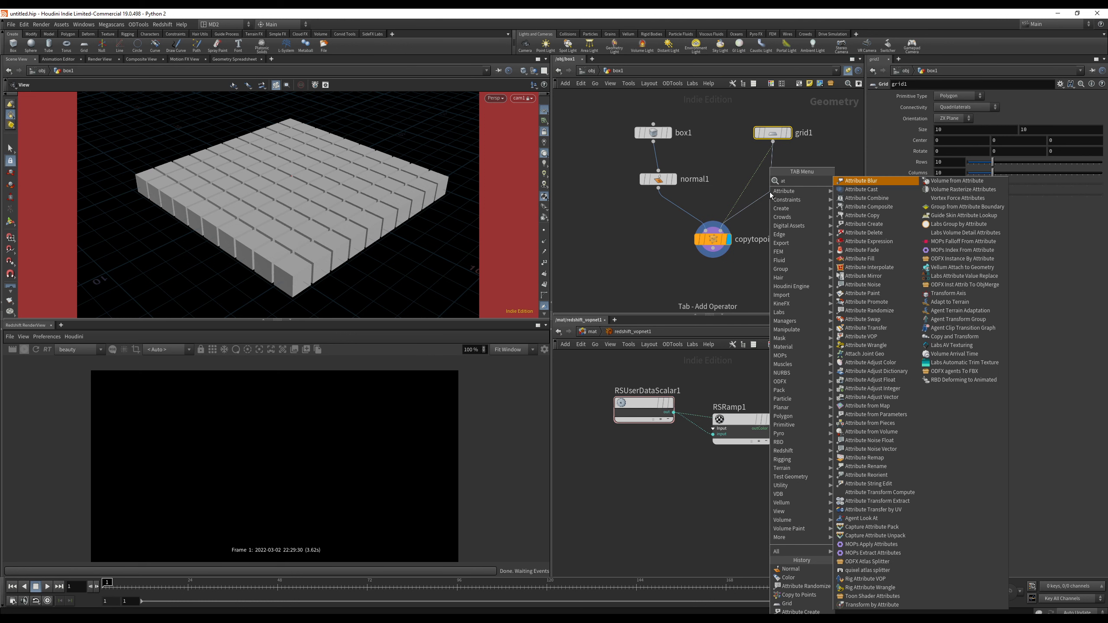
{"action": "type", "text": "r"}
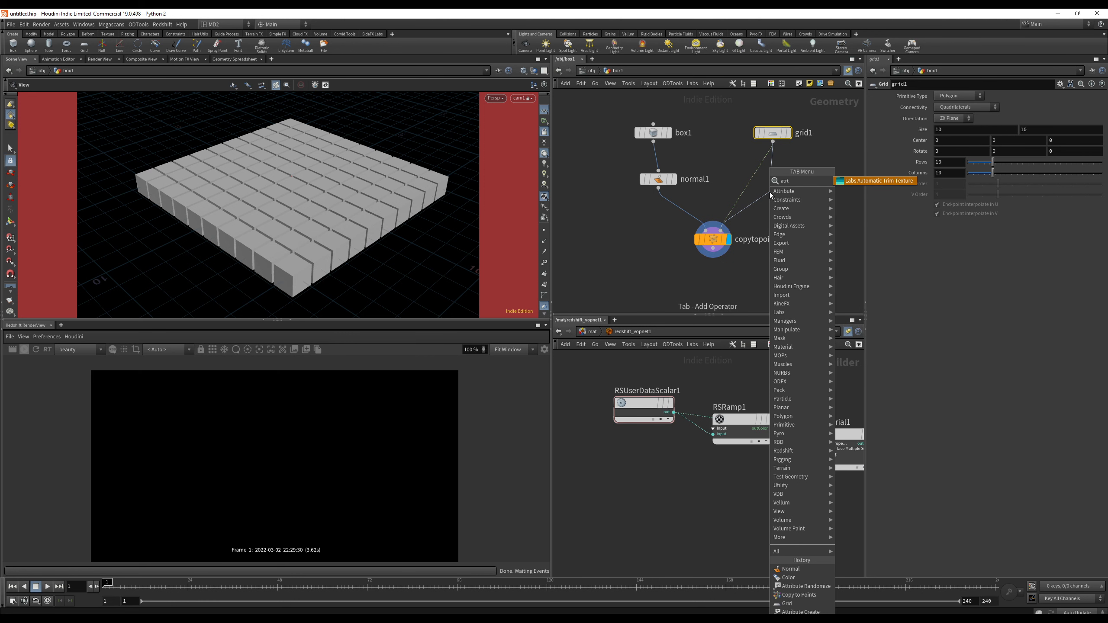
{"action": "key", "text": "Return"}
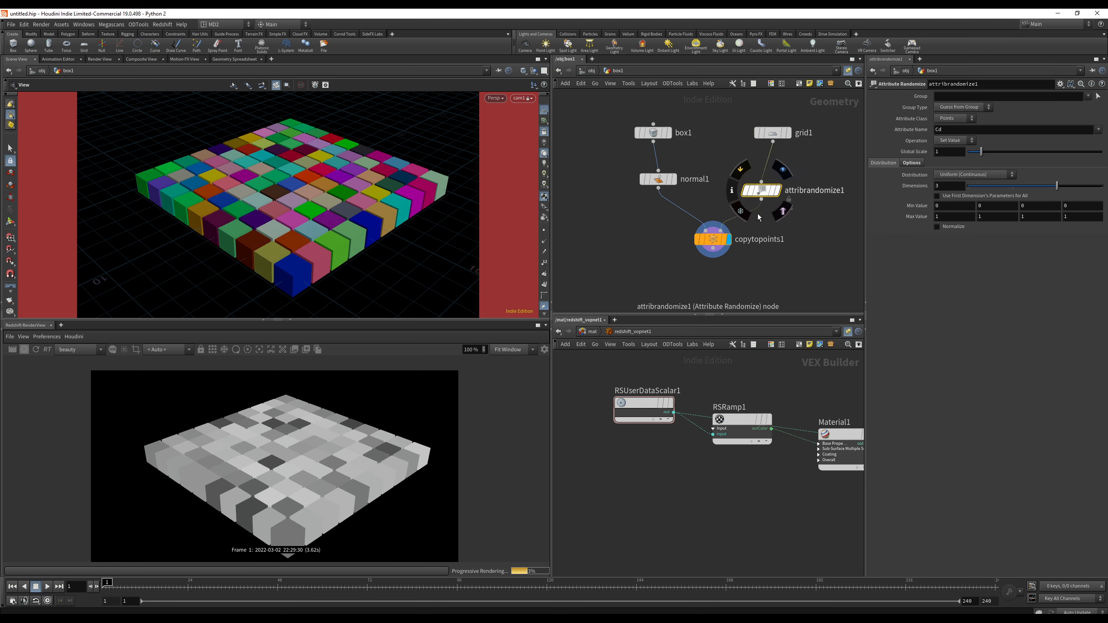
{"action": "mouse_move", "coordinate": [780, 197]}
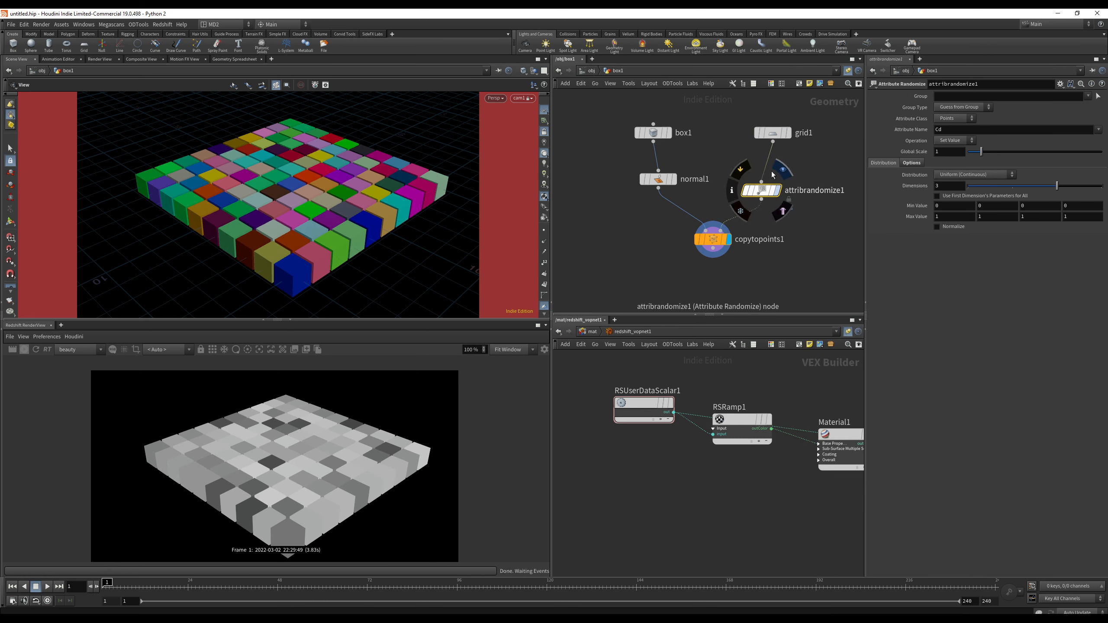
{"action": "left_click_drag", "start_coordinate": [766, 191], "coordinate": [771, 189]}
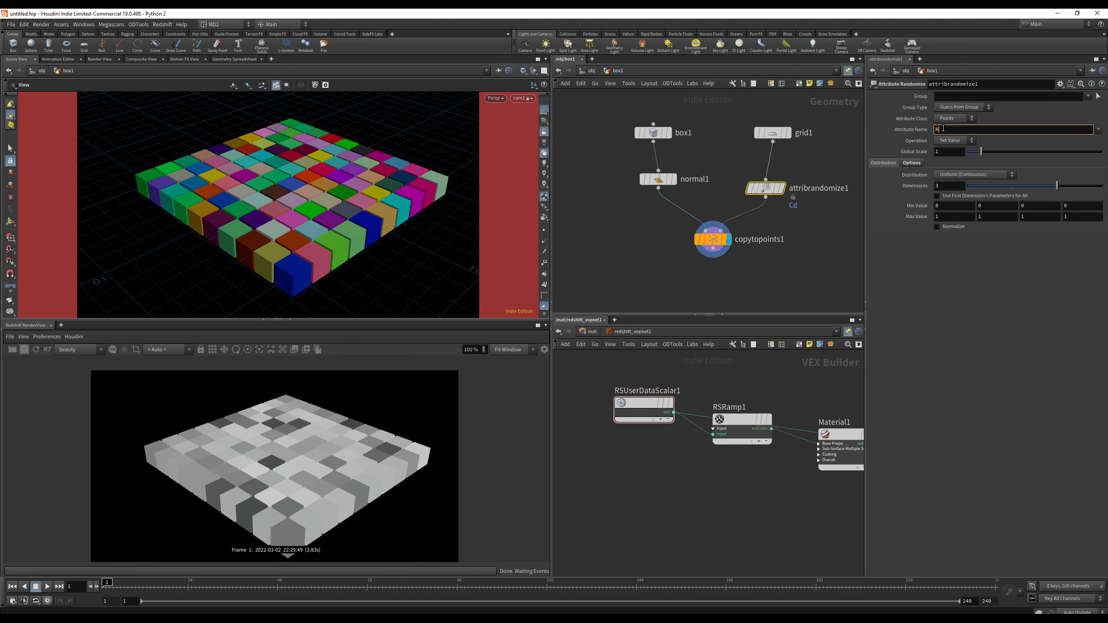
- Set the Attribute Randomize node's attribute name to Rnd and its dimensions to 1
{"action": "left_click", "coordinate": [944, 129]}
{"action": "type", "text": "Rnd"}
{"action": "key", "text": "Return"}
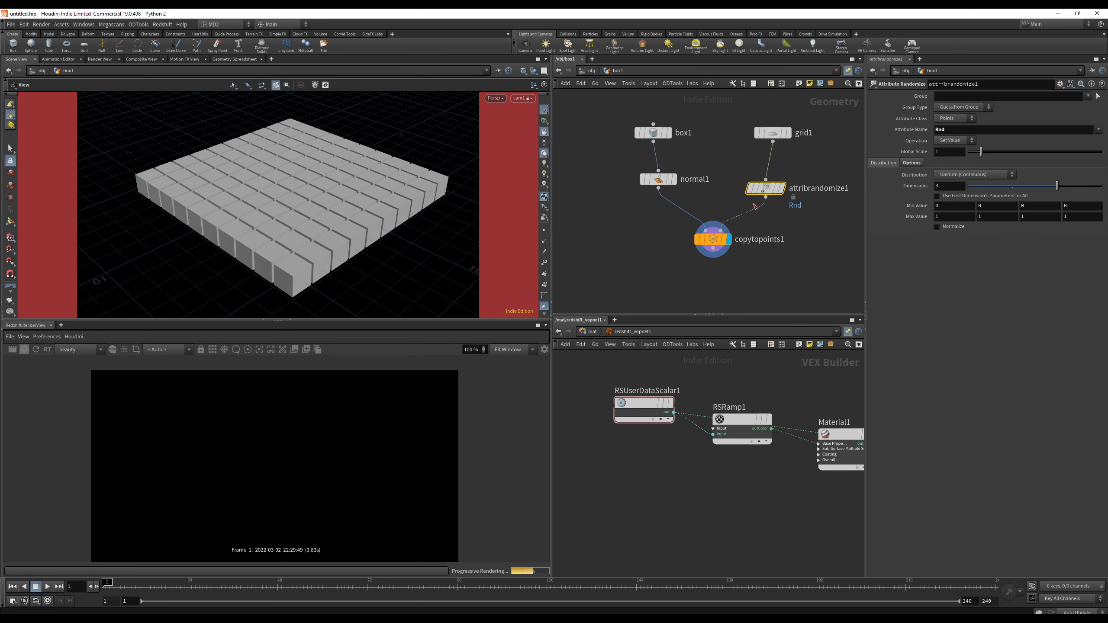
{"action": "left_click_drag", "start_coordinate": [759, 188], "coordinate": [758, 180]}
{"action": "left_click_drag", "start_coordinate": [996, 190], "coordinate": [938, 186]}
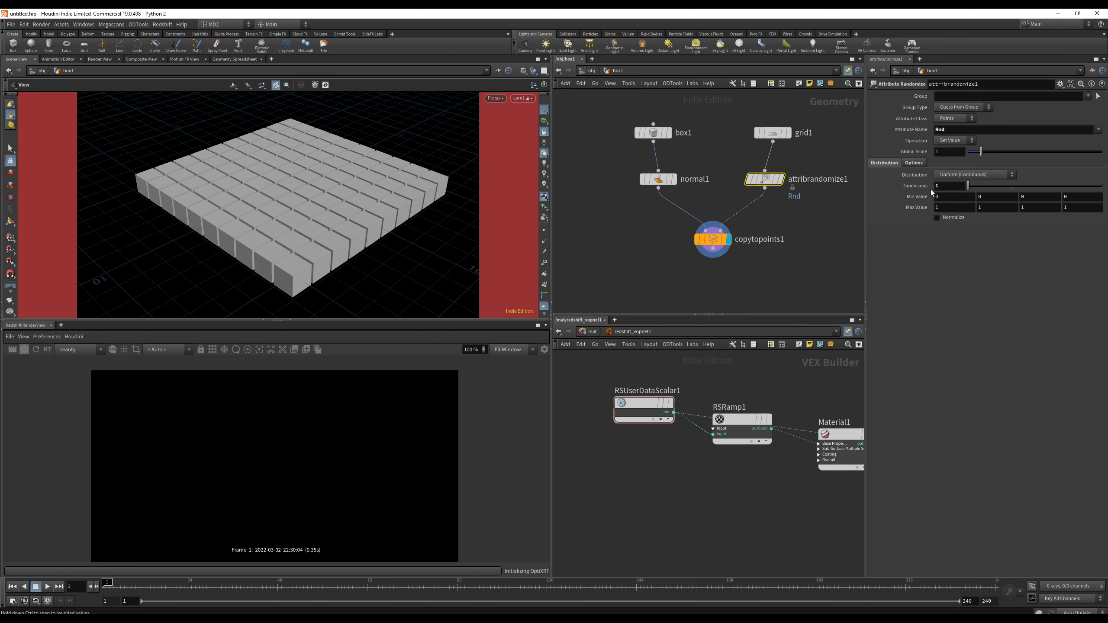
{"action": "left_click", "coordinate": [936, 187]}
{"action": "double_click", "coordinate": [937, 187]}
{"action": "left_click", "coordinate": [945, 197]}
{"action": "left_click", "coordinate": [951, 207]}
- Set RSUserDataScalar1's attribute name to Rnd and restart the Redshift render
{"action": "mouse_move", "coordinate": [709, 248]}
{"action": "left_click_drag", "start_coordinate": [643, 406], "coordinate": [627, 402]}
{"action": "left_click", "coordinate": [627, 402]}
{"action": "double_click", "coordinate": [963, 99]}
{"action": "type", "text": "Rnd"}
{"action": "key", "text": "Return"}
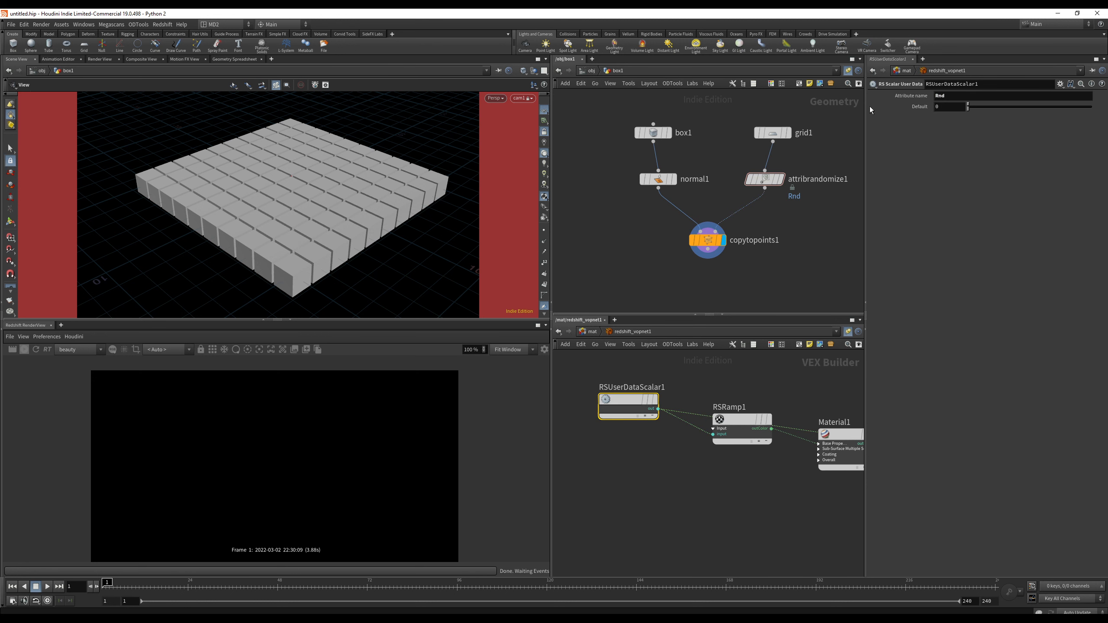
{"action": "left_click_drag", "start_coordinate": [628, 401], "coordinate": [635, 392]}
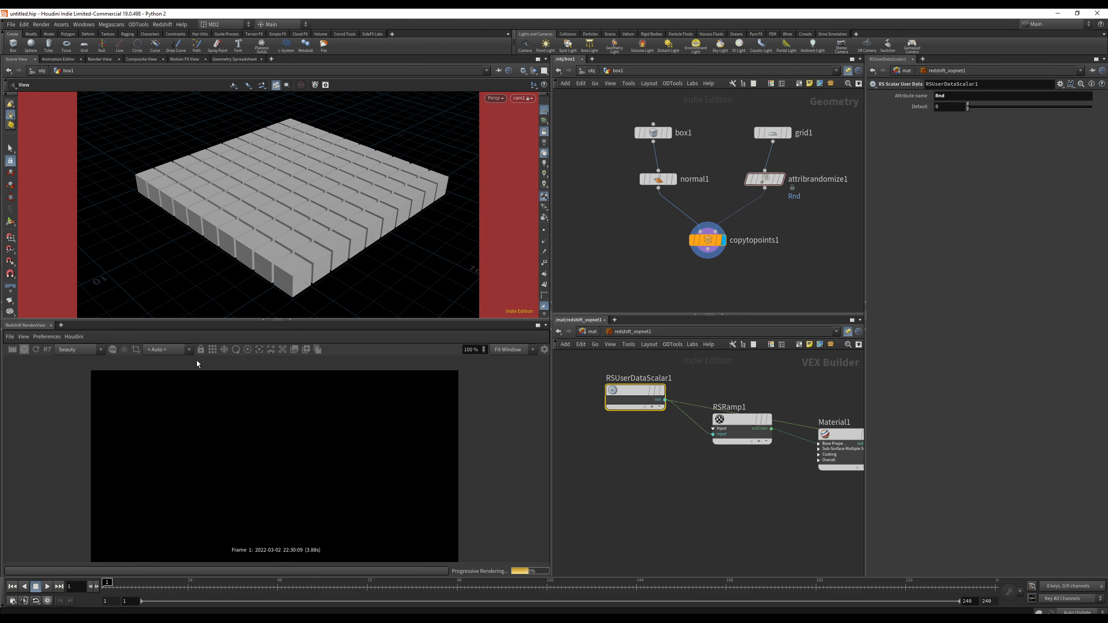
{"action": "left_click", "coordinate": [36, 351]}
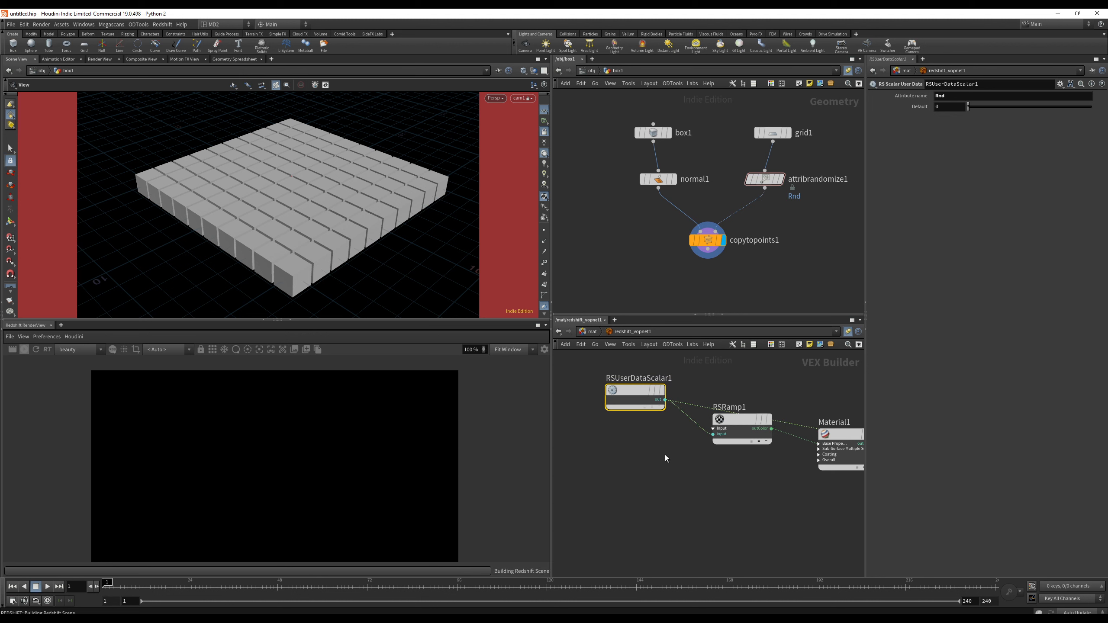
{"action": "mouse_move", "coordinate": [638, 395]}
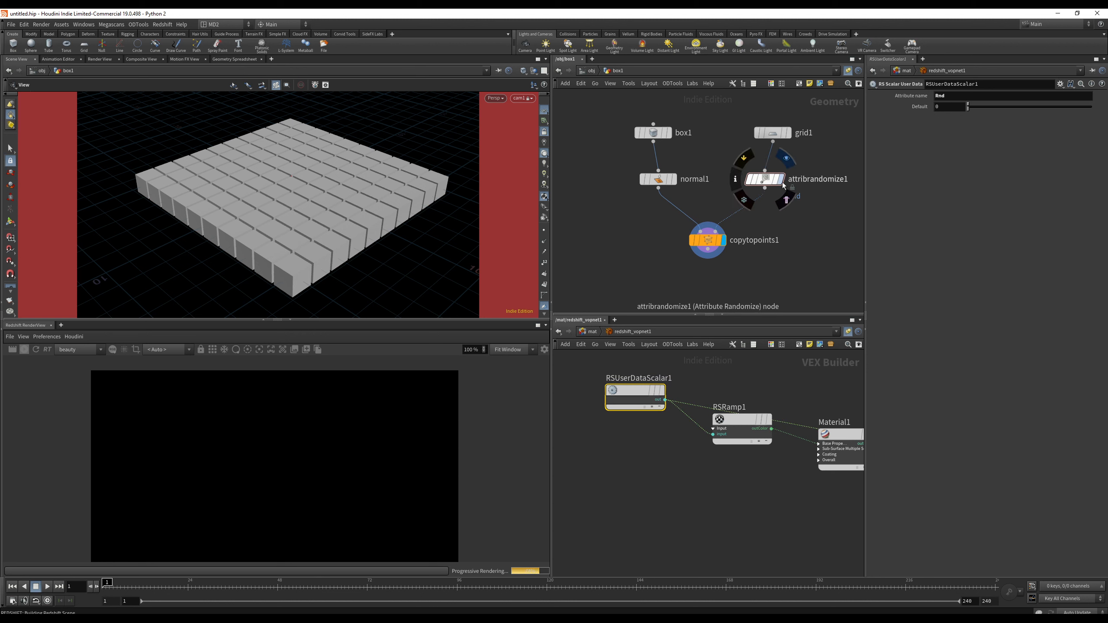
- Render attribrandomize1's output and the copytopoints1 cubes in turn, checking the cubes in the alpha channel and returning to RGB
{"action": "left_click", "coordinate": [782, 182]}
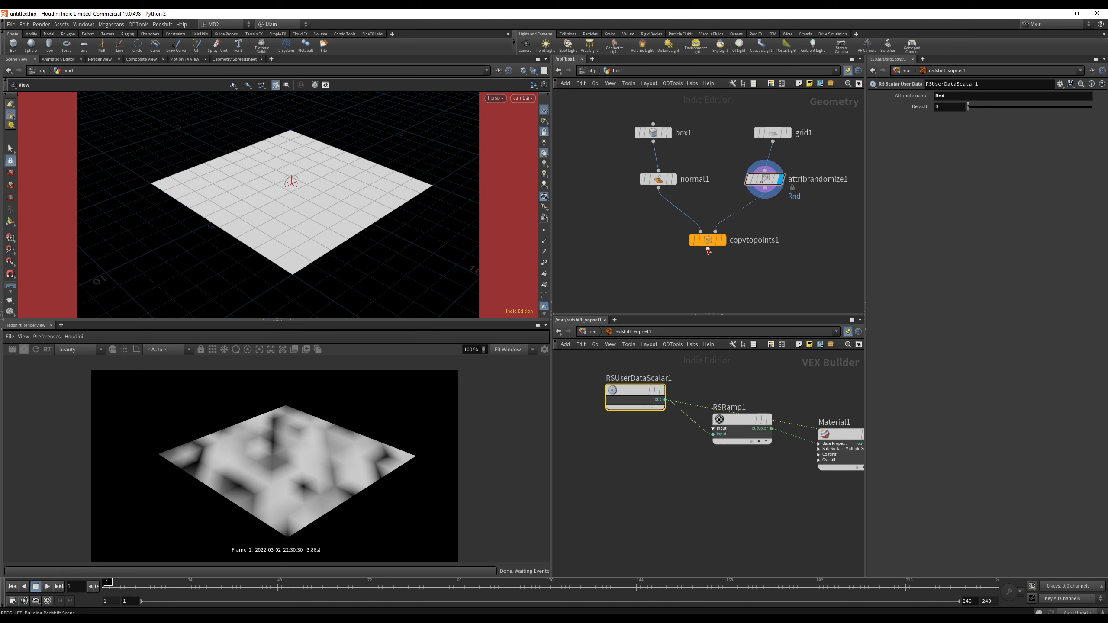
{"action": "left_click", "coordinate": [722, 244]}
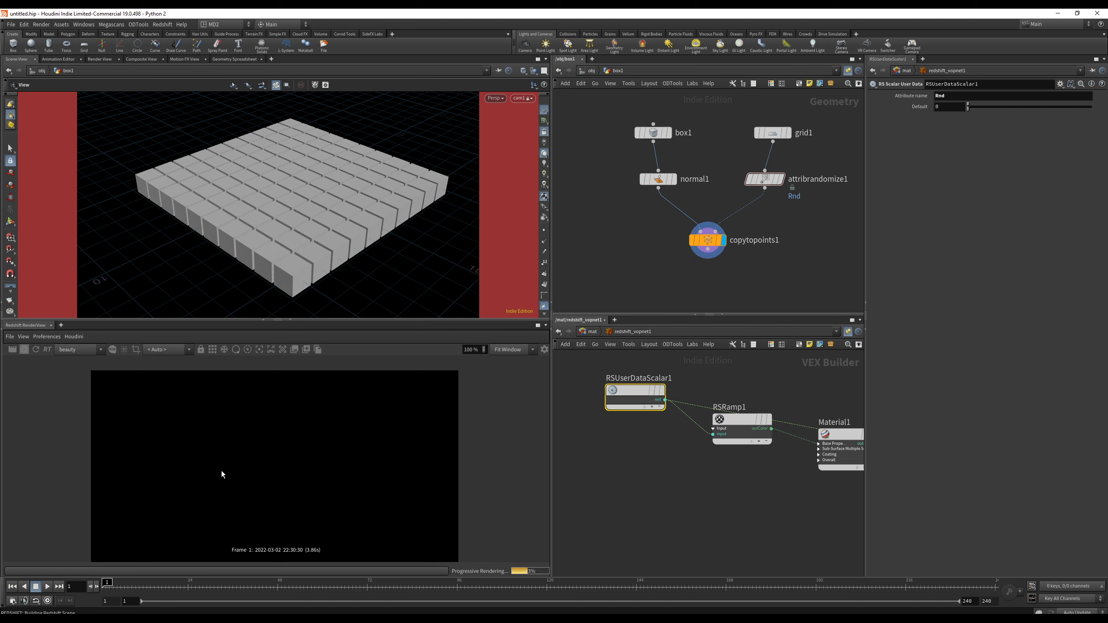
{"action": "left_click", "coordinate": [113, 350]}
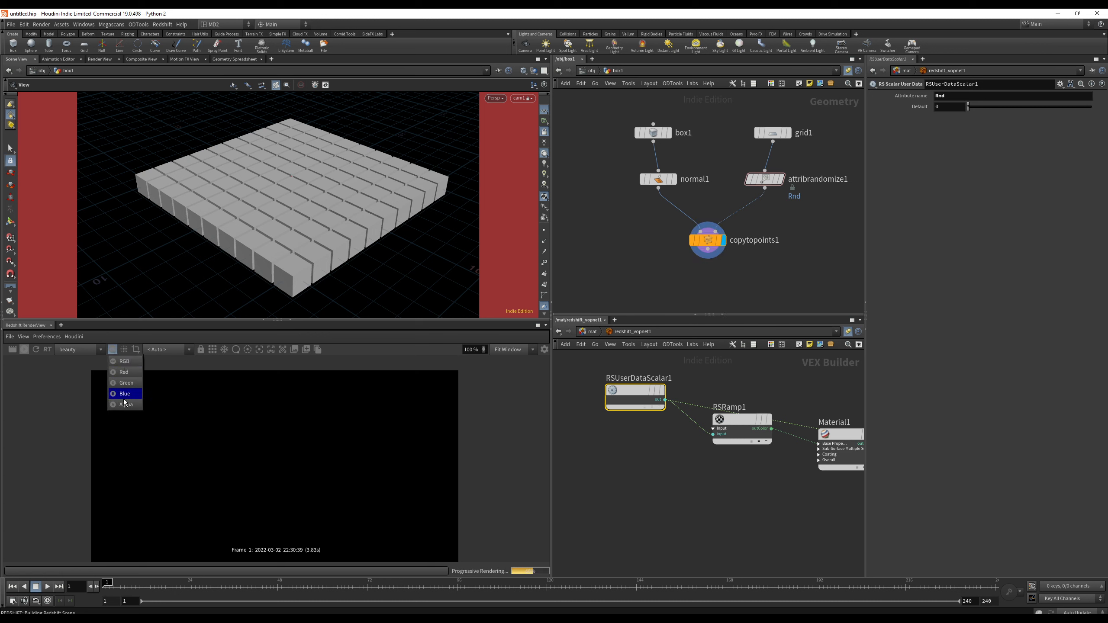
{"action": "left_click", "coordinate": [125, 405]}
{"action": "left_click", "coordinate": [112, 349]}
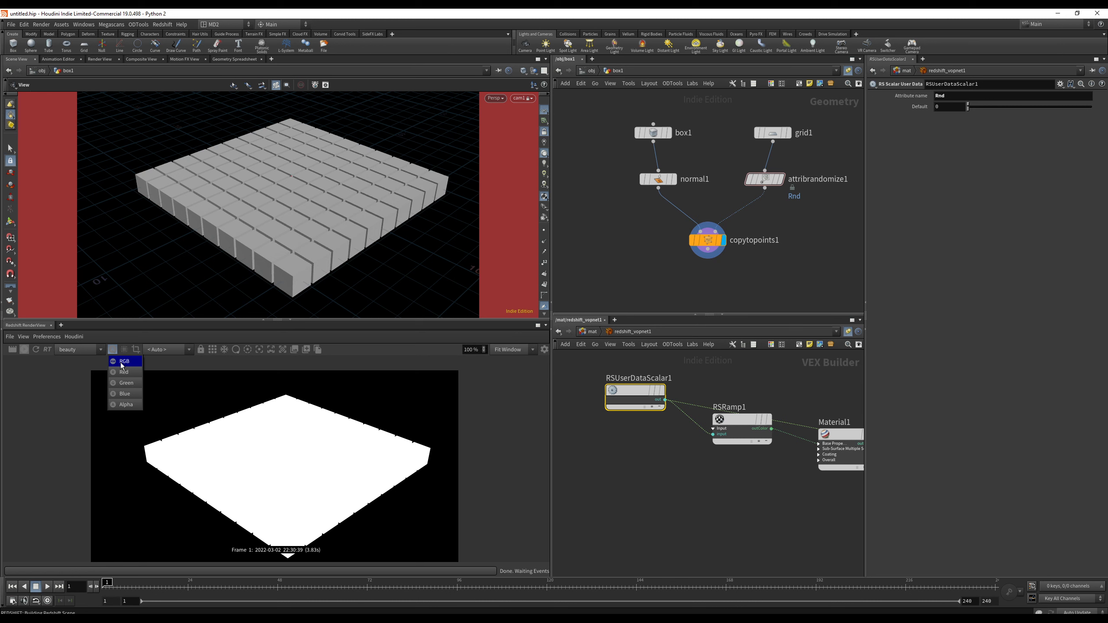
{"action": "left_click", "coordinate": [124, 356]}
- Try attribrandomize1 after copytopoints1, and put it back between grid1 and copytopoints1 with copytopoints1 displayed
{"action": "left_click_drag", "start_coordinate": [765, 182], "coordinate": [708, 271]}
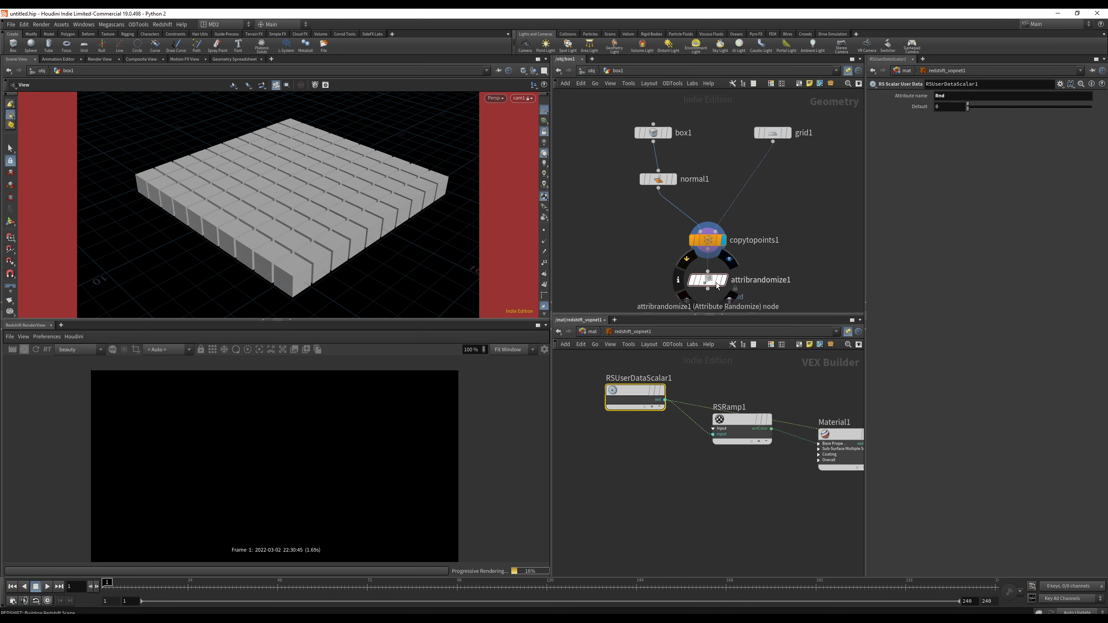
{"action": "left_click", "coordinate": [726, 281]}
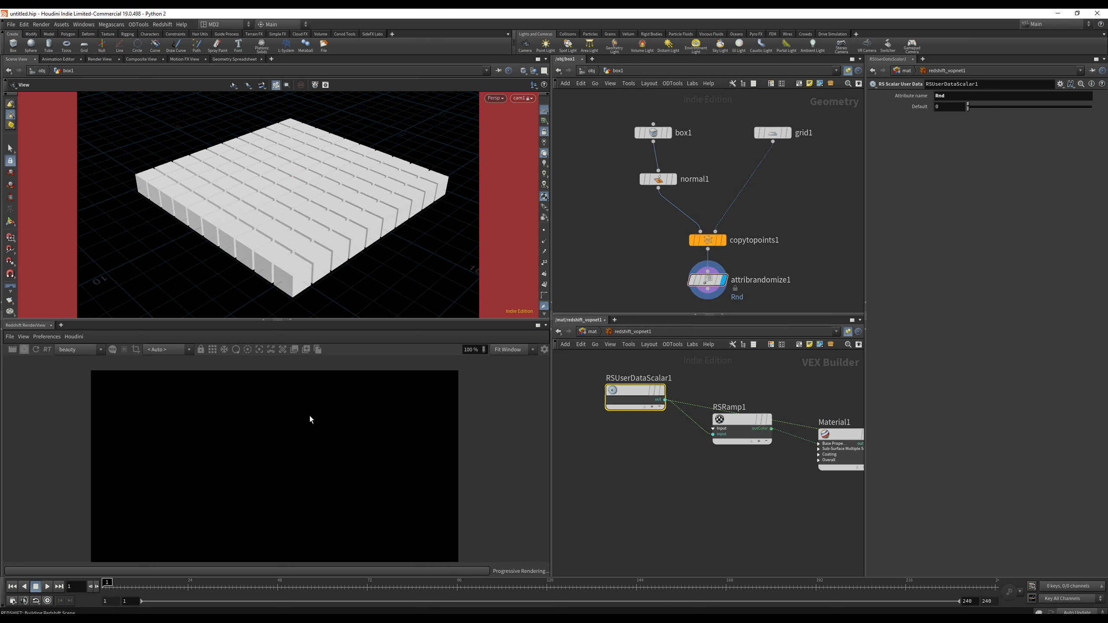
{"action": "left_click_drag", "start_coordinate": [707, 286], "coordinate": [749, 191]}
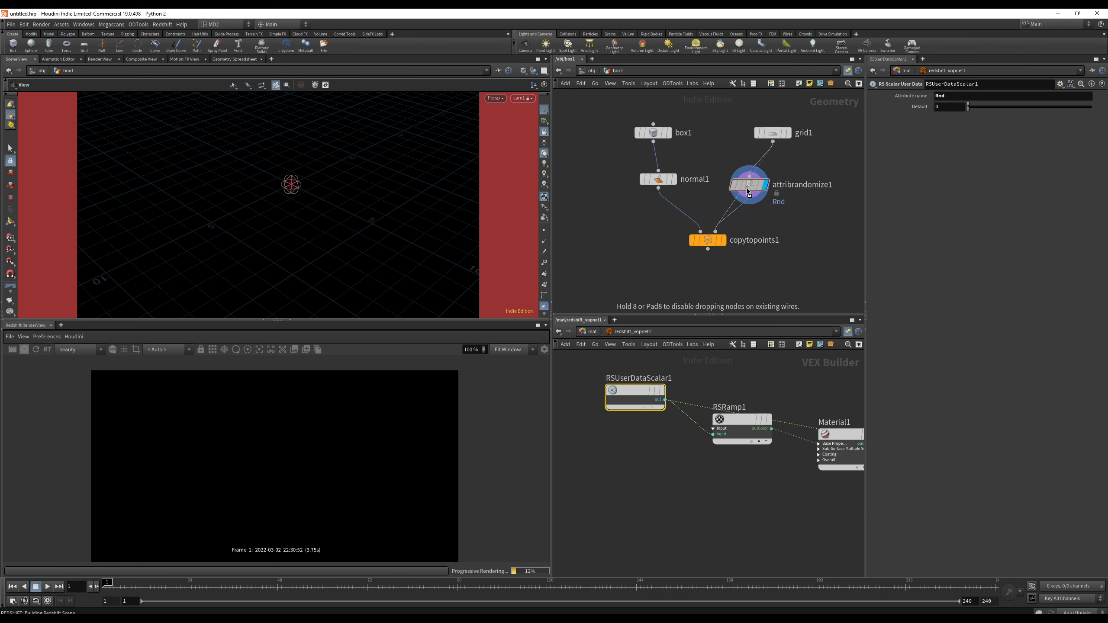
{"action": "left_click", "coordinate": [721, 244]}
- Turn off Pack and Instance on the copytopoints1 node
{"action": "left_click", "coordinate": [722, 241]}
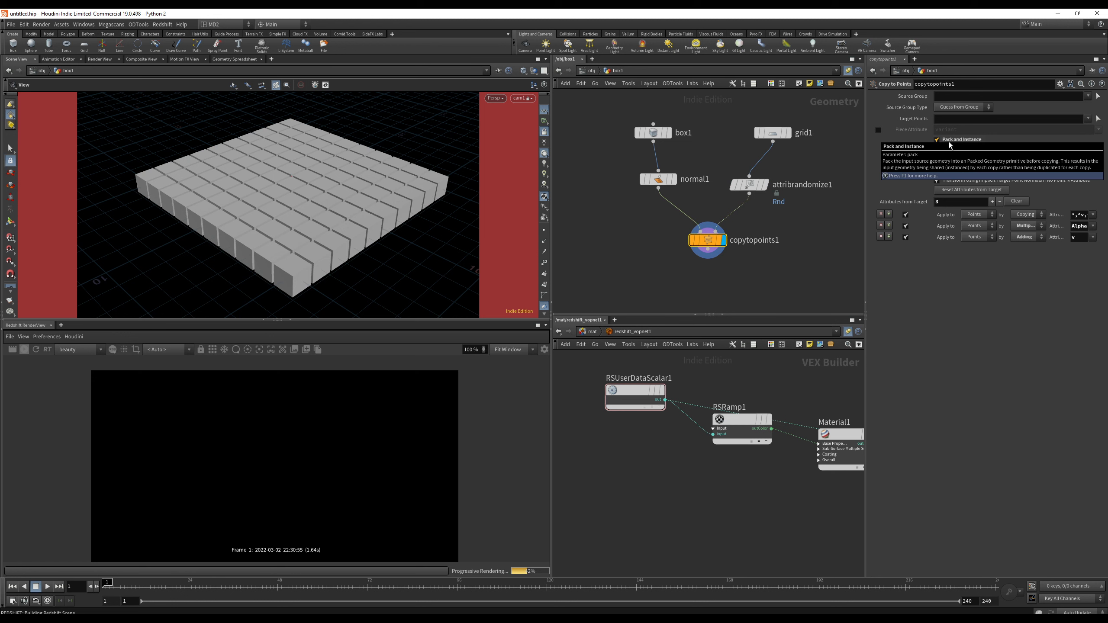
{"action": "left_click", "coordinate": [949, 140]}
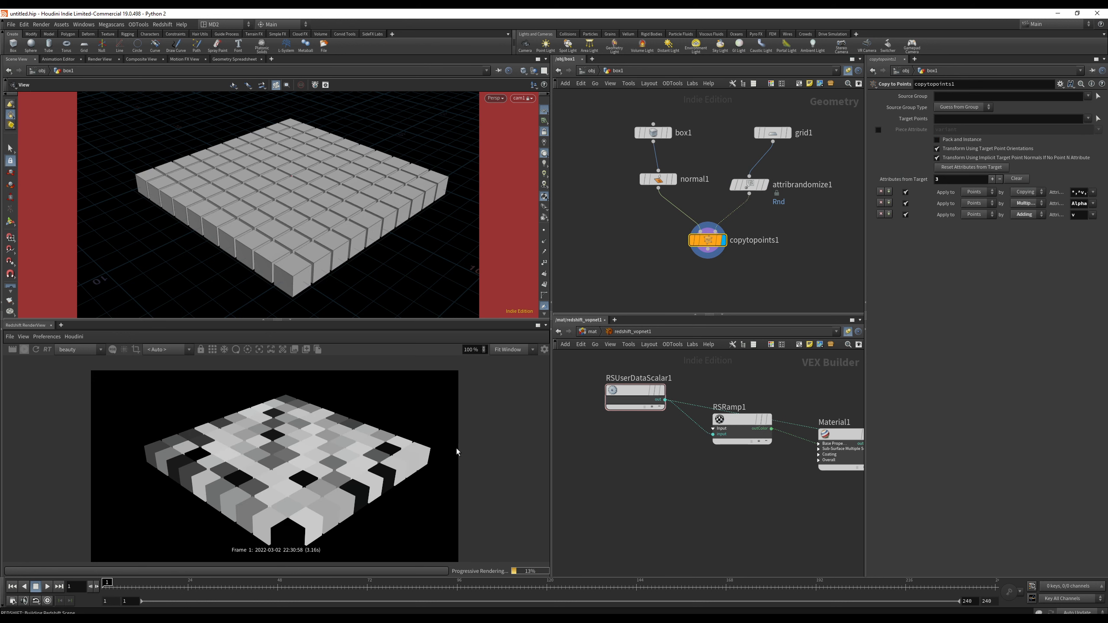
{"action": "left_click_drag", "start_coordinate": [707, 244], "coordinate": [707, 247]}
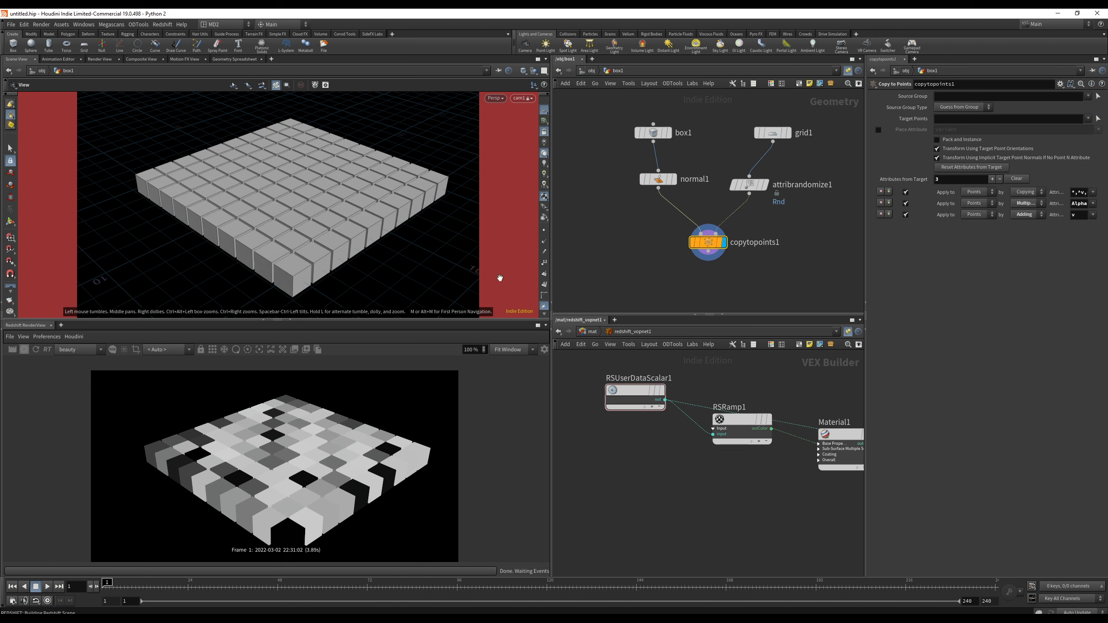
- Spread out the material network nodes and connect Material1's outColor to the Surface input of redshift_material
{"action": "left_click_drag", "start_coordinate": [745, 423], "coordinate": [761, 391]}
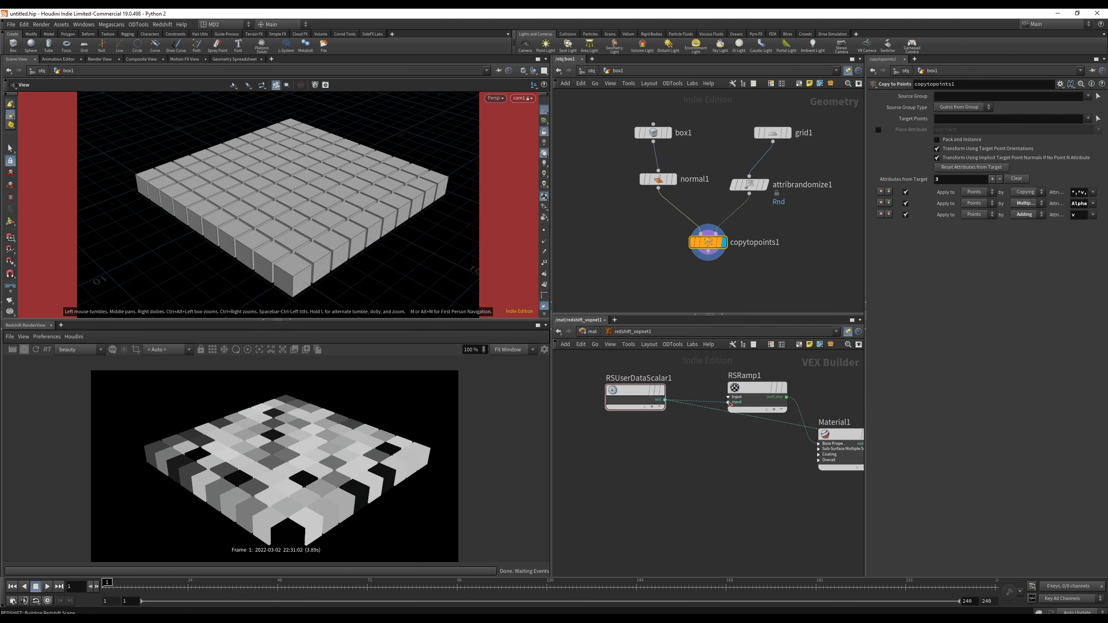
{"action": "left_click_drag", "start_coordinate": [630, 397], "coordinate": [596, 419]}
{"action": "left_click_drag", "start_coordinate": [743, 393], "coordinate": [717, 467]}
{"action": "left_click_drag", "start_coordinate": [840, 435], "coordinate": [828, 397]}
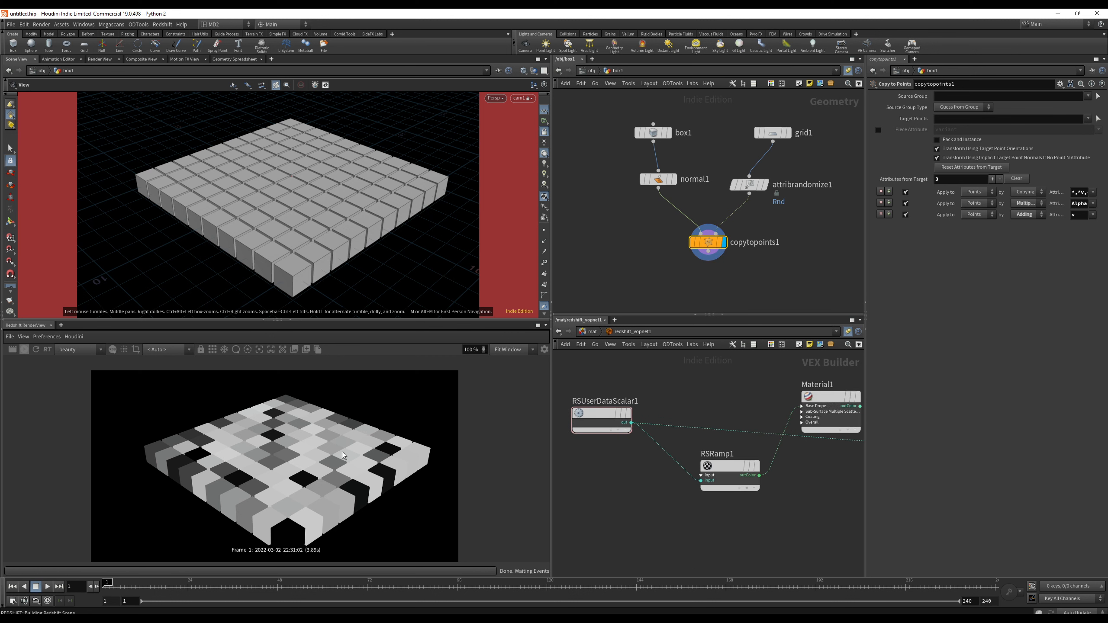
{"action": "left_click_drag", "start_coordinate": [722, 466], "coordinate": [708, 427]}
{"action": "middle_click_drag", "start_coordinate": [843, 445], "coordinate": [751, 454]}
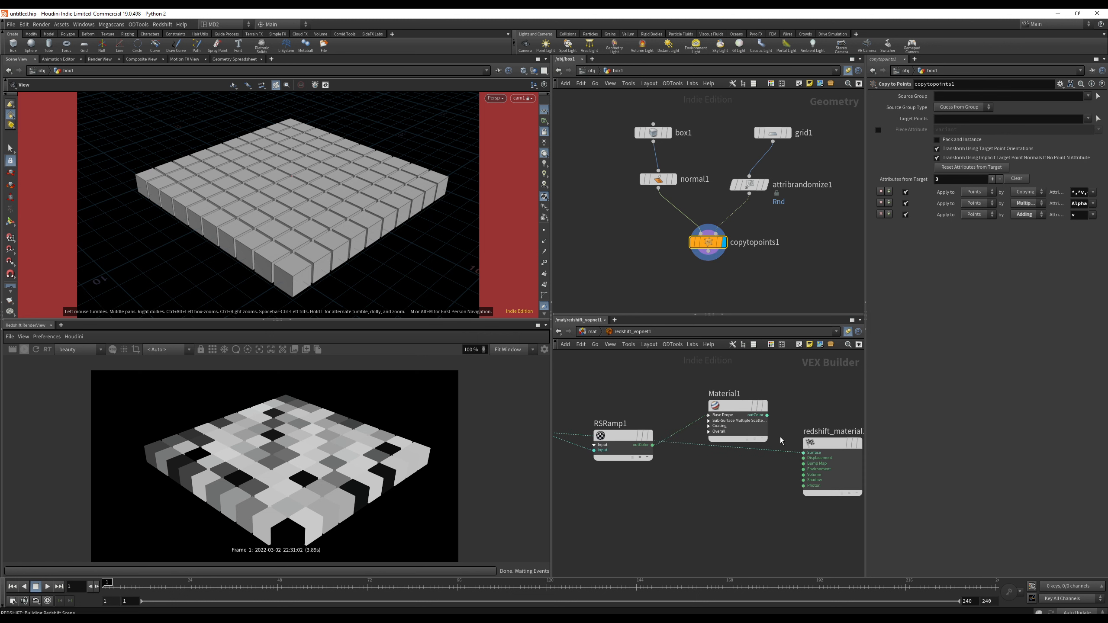
{"action": "left_click_drag", "start_coordinate": [767, 414], "coordinate": [804, 452]}
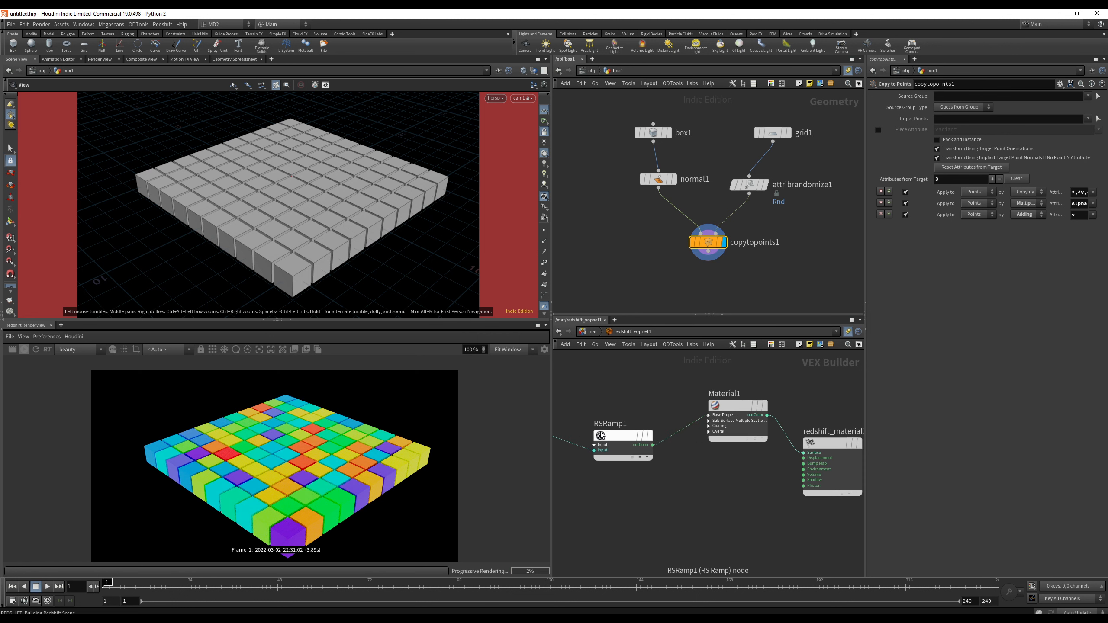
- Line up RSRamp1 with its neighbouring material nodes and render the colored cubes from a slightly different camera angle
{"action": "left_click_drag", "start_coordinate": [618, 438], "coordinate": [618, 419]}
{"action": "middle_click_drag", "start_coordinate": [631, 473], "coordinate": [713, 475]}
{"action": "mouse_move", "coordinate": [322, 223]}
{"action": "left_mouse_down"}
{"action": "mouse_move", "coordinate": [248, 243]}
{"action": "mouse_move", "coordinate": [320, 208]}
{"action": "left_mouse_up"}
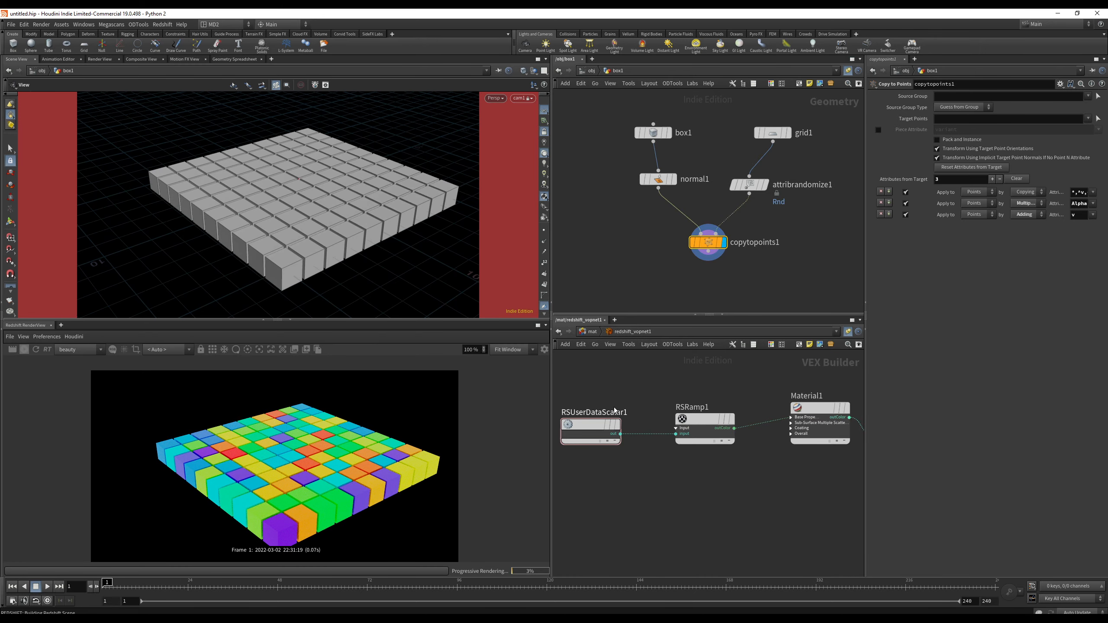
{"action": "middle_click_drag", "start_coordinate": [613, 408], "coordinate": [639, 400]}
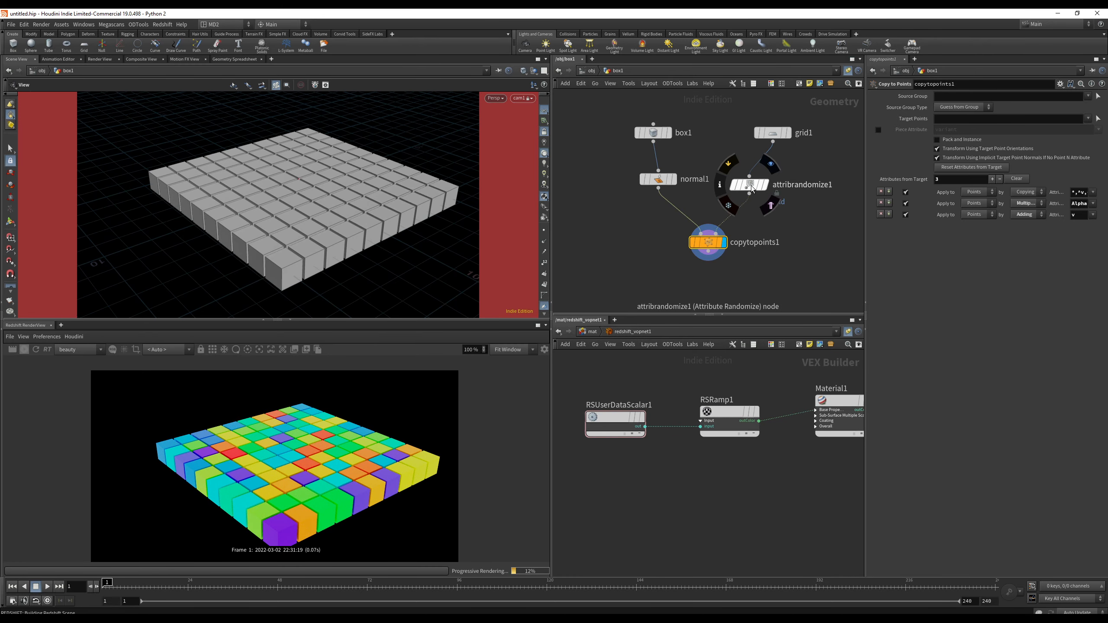
- Align attribrandomize1 beneath grid1 and review its settings along with those of copytopoints1
{"action": "left_click", "coordinate": [751, 186]}
{"action": "left_click_drag", "start_coordinate": [752, 187], "coordinate": [775, 188]}
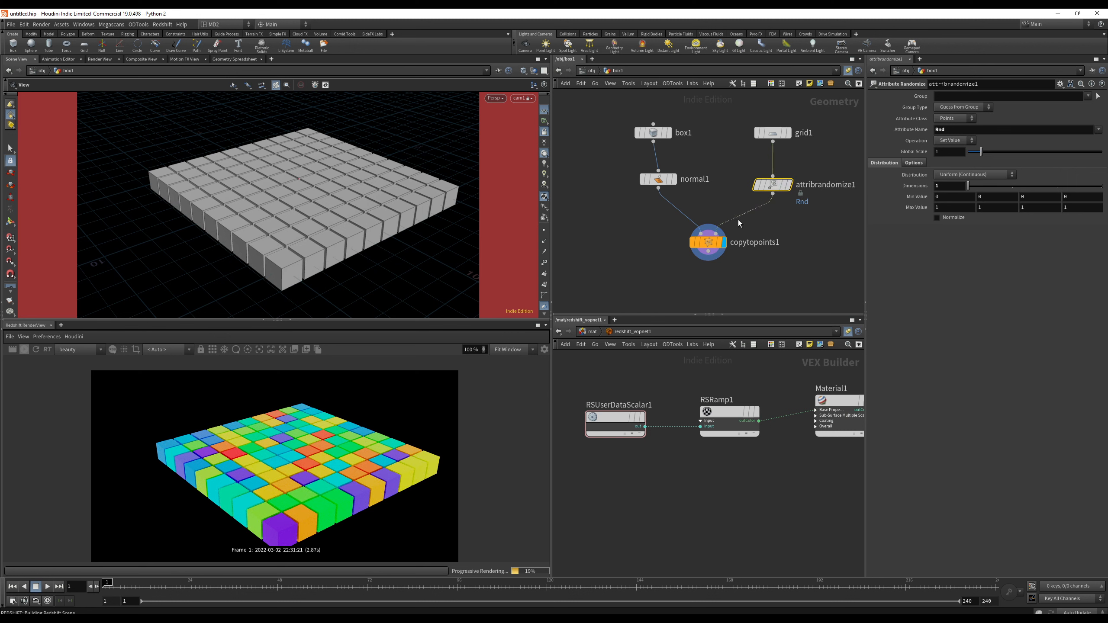
{"action": "left_click", "coordinate": [707, 243]}
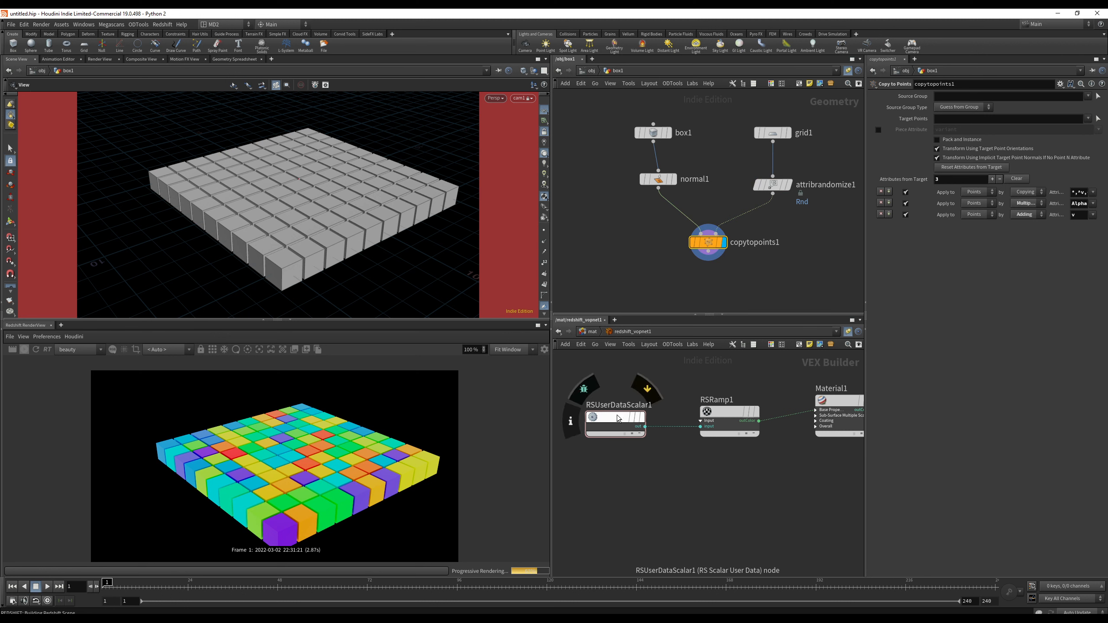
- Arrange RSUserDataScalar1, RSRamp1 and Material1 closer together in a row in the material network
{"action": "left_click_drag", "start_coordinate": [615, 418], "coordinate": [626, 416]}
{"action": "middle_click_drag", "start_coordinate": [749, 452], "coordinate": [713, 455]}
{"action": "left_click_drag", "start_coordinate": [800, 406], "coordinate": [788, 423]}
{"action": "left_click_drag", "start_coordinate": [699, 421], "coordinate": [701, 425]}
{"action": "left_click_drag", "start_coordinate": [592, 417], "coordinate": [595, 407]}
- Review the attribute name on RSUserDataScalar1 and inspect the rendered cubes from another camera angle
{"action": "left_click", "coordinate": [595, 407]}
{"action": "left_click_drag", "start_coordinate": [950, 96], "coordinate": [826, 144]}
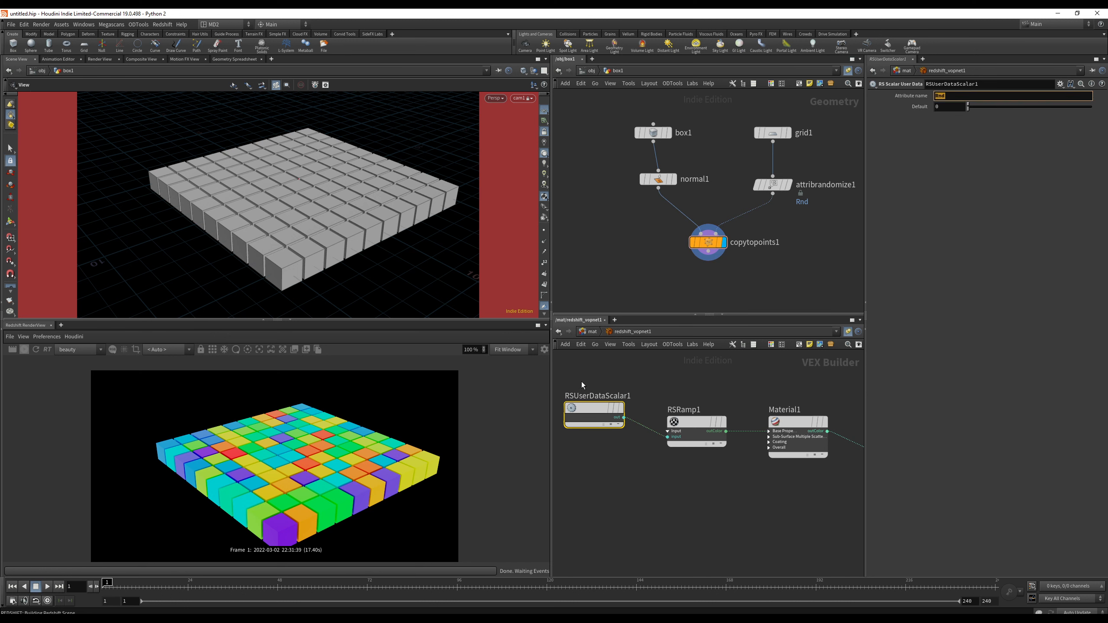
{"action": "left_click_drag", "start_coordinate": [597, 408], "coordinate": [595, 412]}
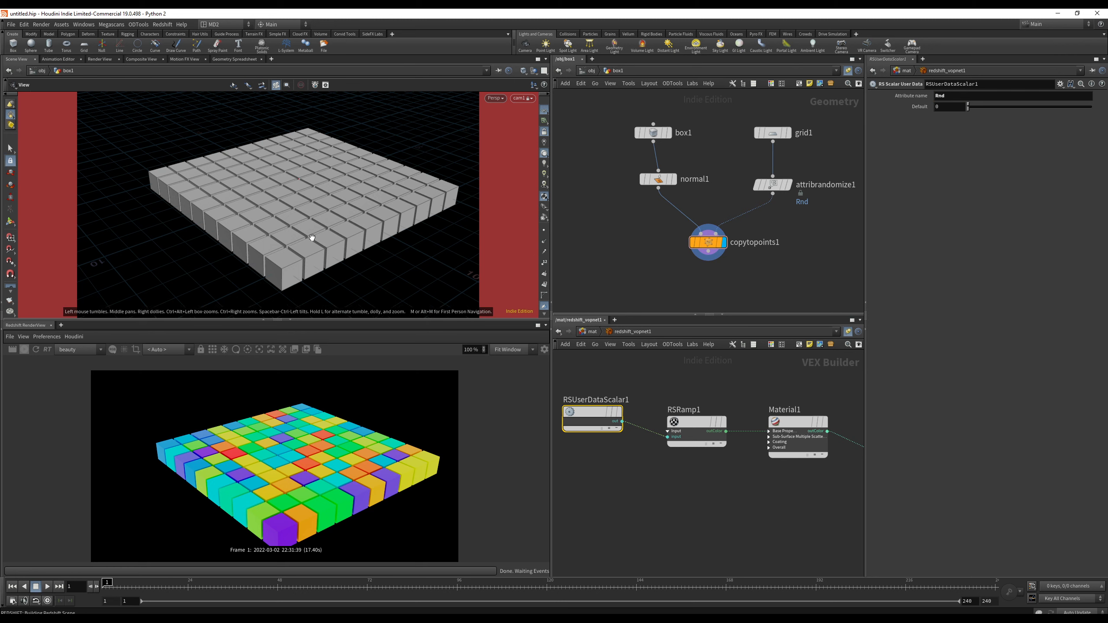
{"action": "left_click_drag", "start_coordinate": [310, 240], "coordinate": [302, 245]}
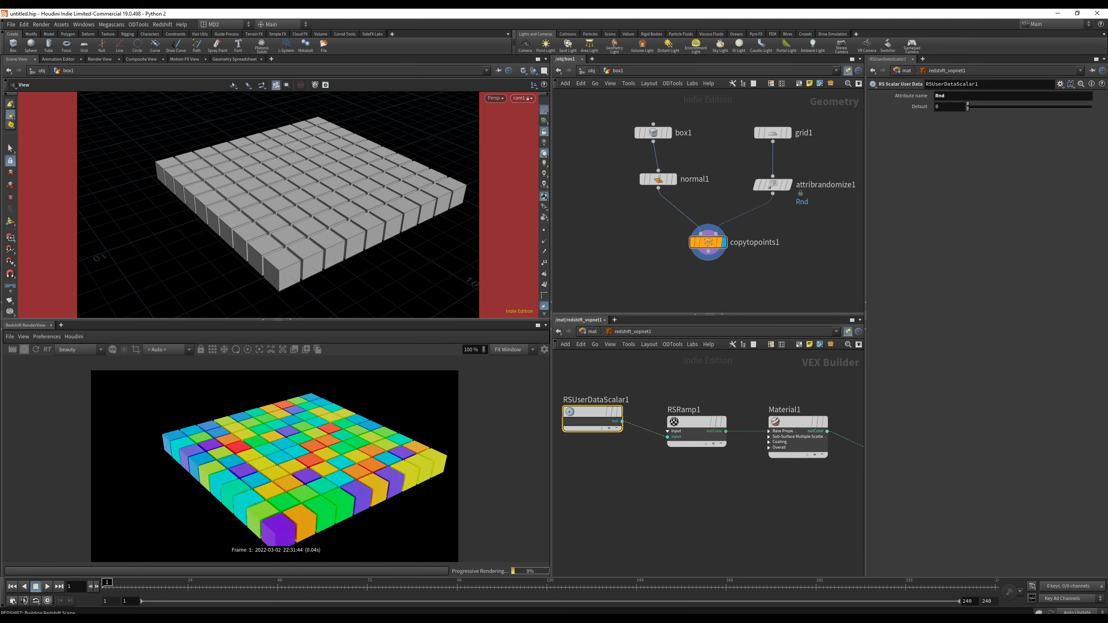